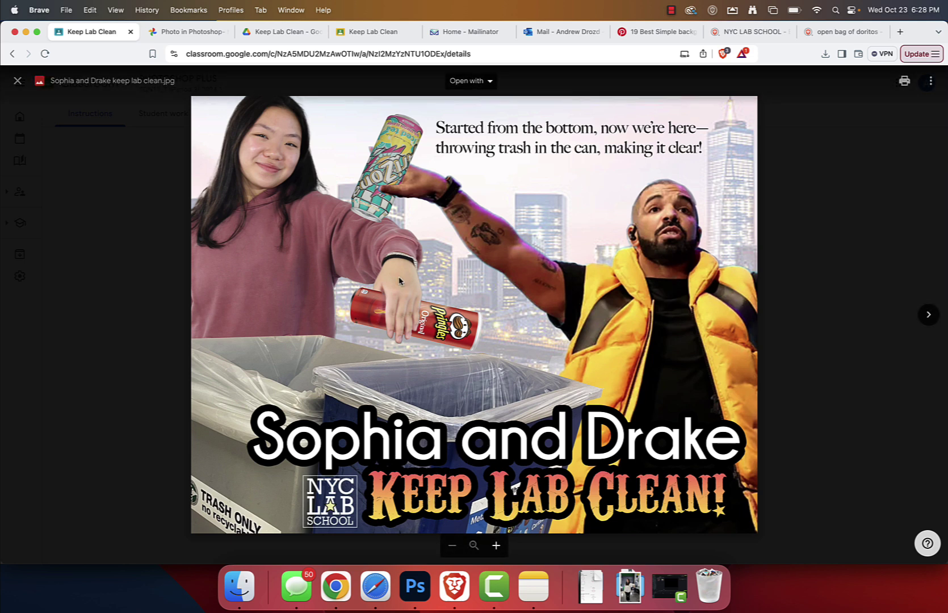
Step: Switch to the Keep Lab Clean Drive folder showing the class's poster images
click(282, 29)
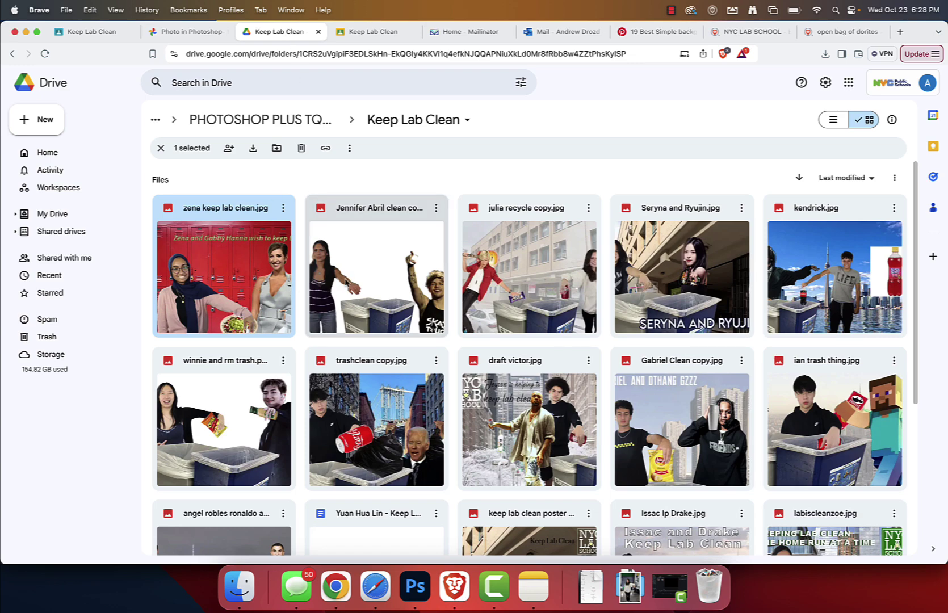
Step: Preview the two-bins poster and step through the recycling and school-entrance posters
double_click(345, 281)
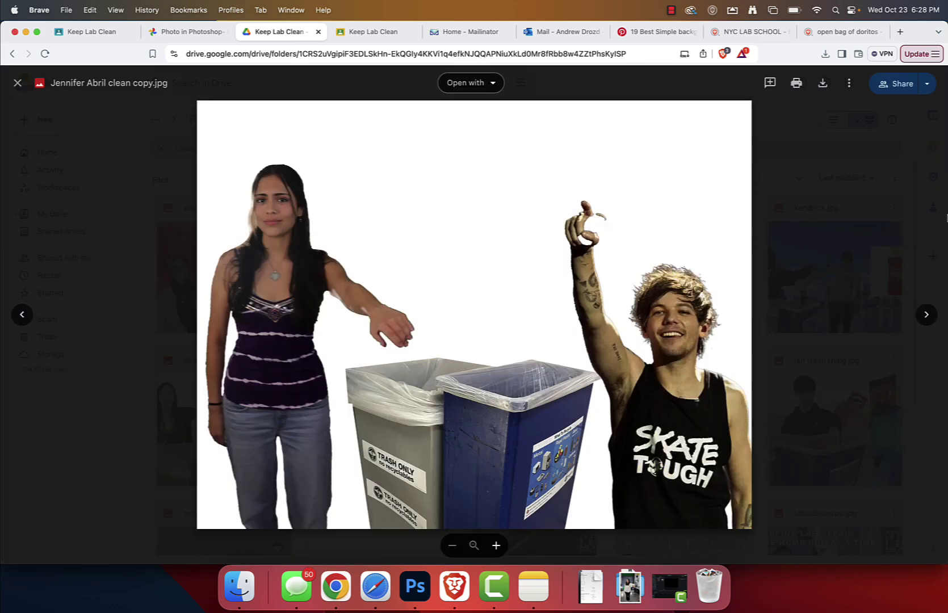
key(Right)
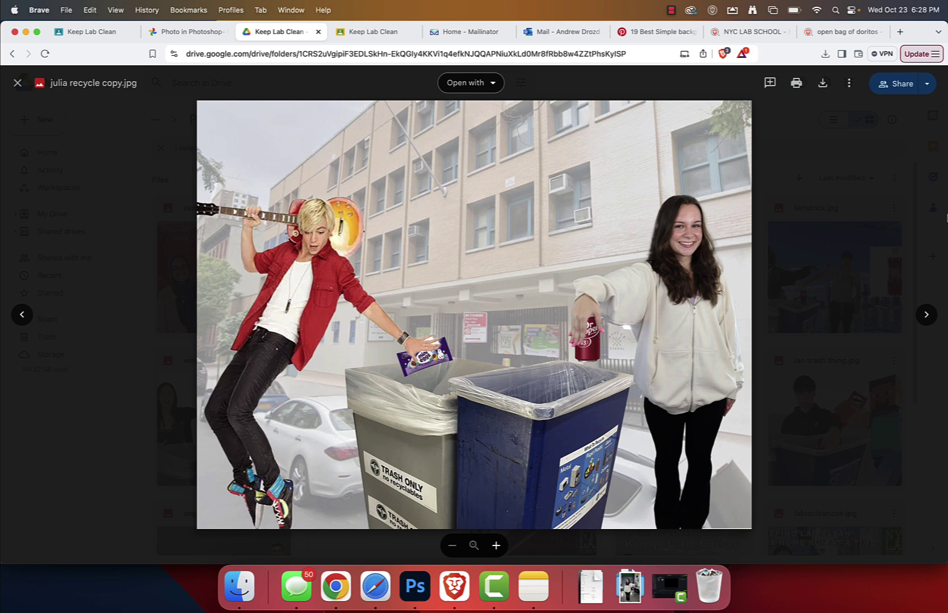
key(Right)
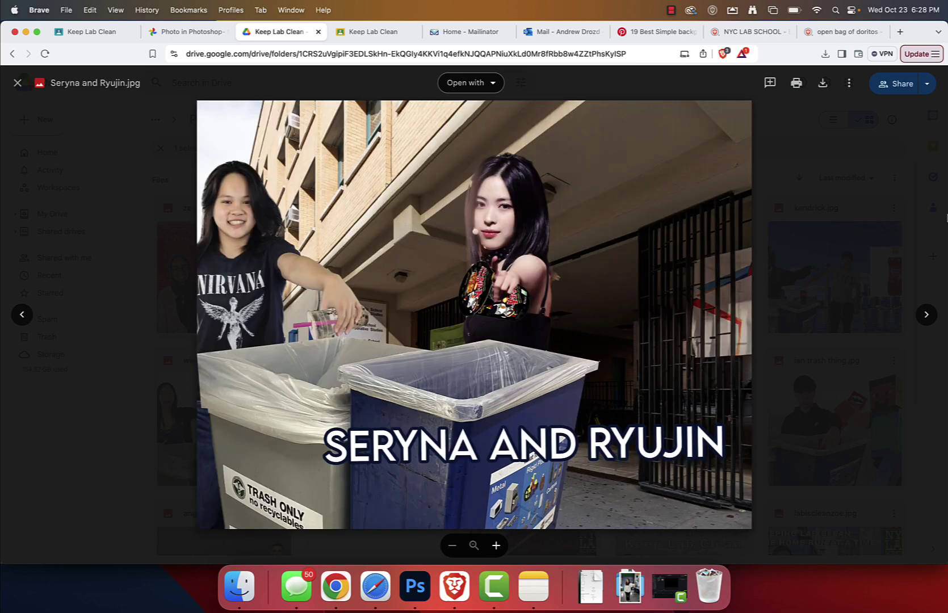
key(Left)
key(Left)
key(Left)
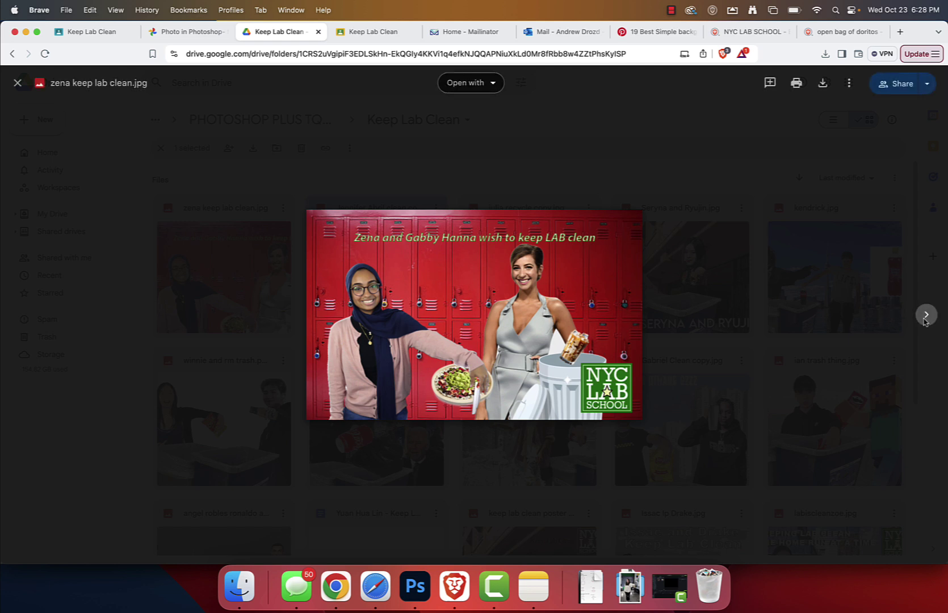
Step: Advance through the posters to the Toronto waterfront poster
click(925, 315)
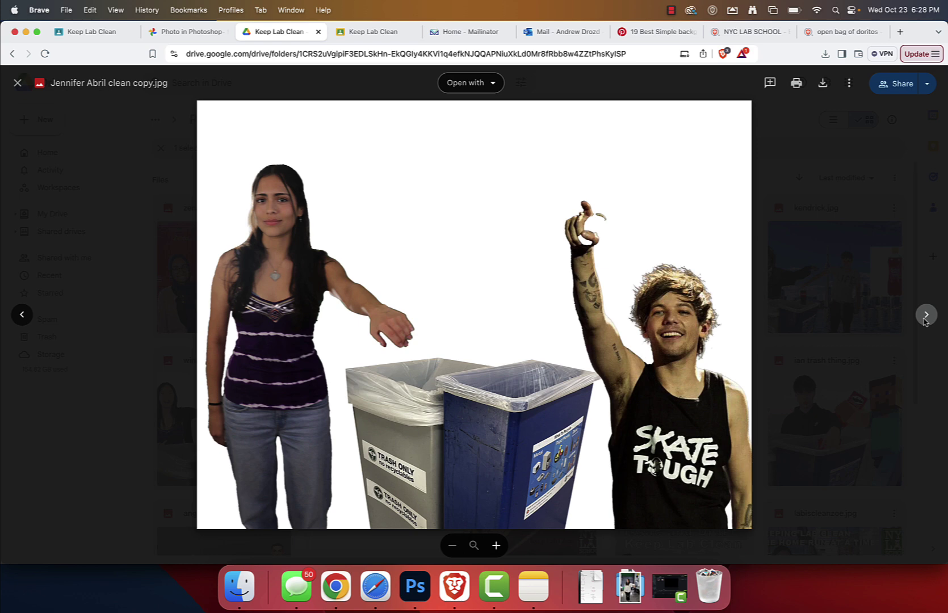
click(925, 315)
click(925, 315)
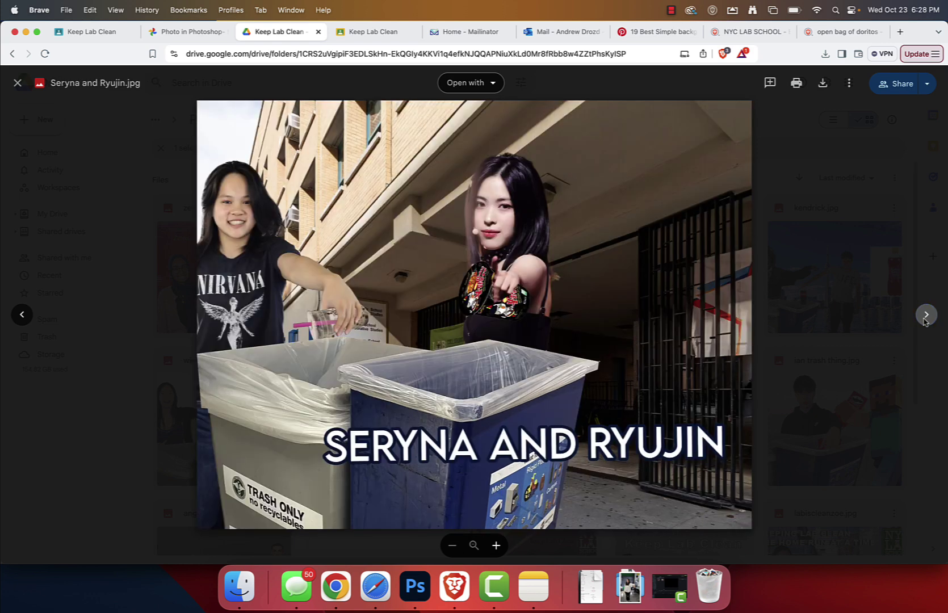
click(926, 315)
click(925, 318)
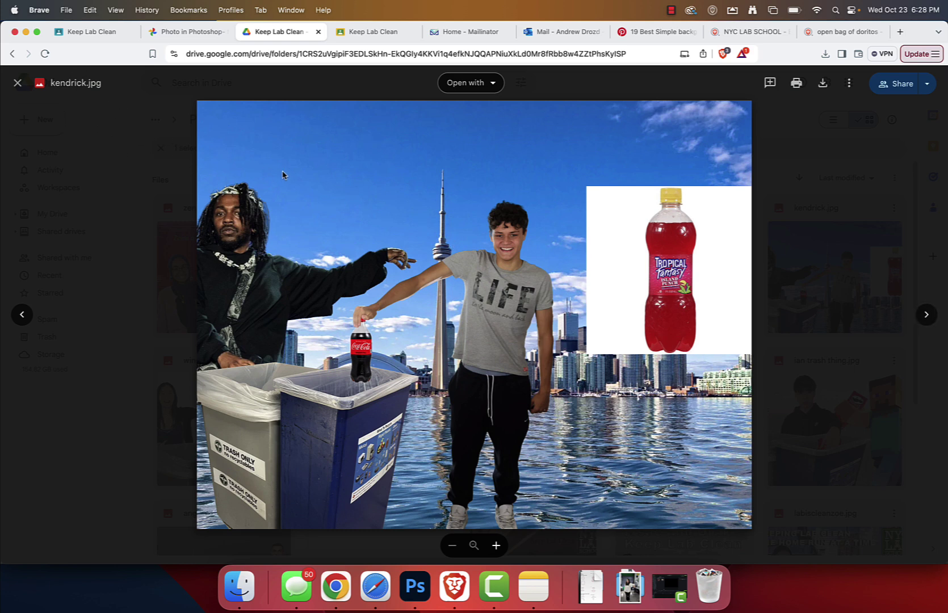
Step: Browse the Cheetos, Coca-Cola and snowy-street posters, ending on the Lay's chip bag poster
key(Right)
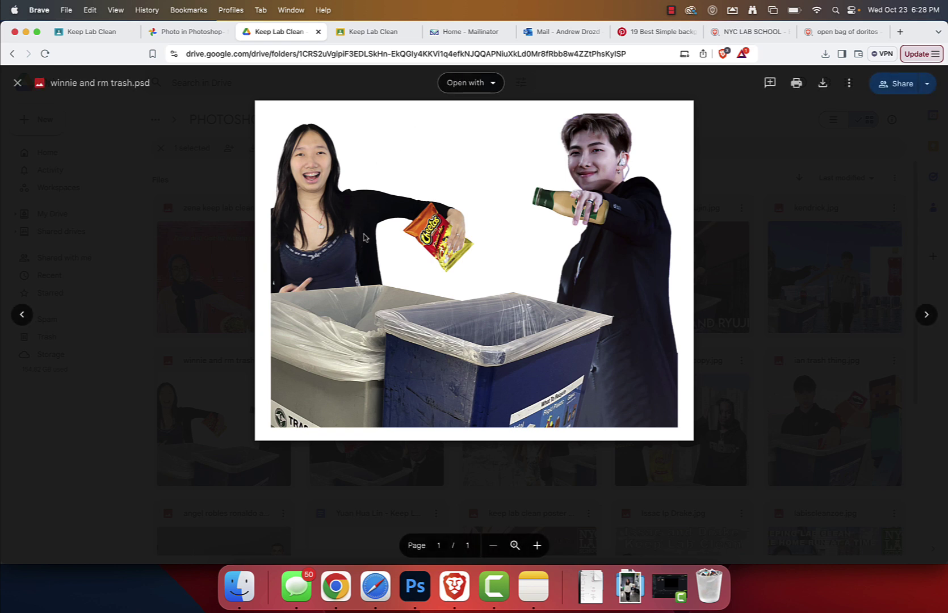
click(537, 545)
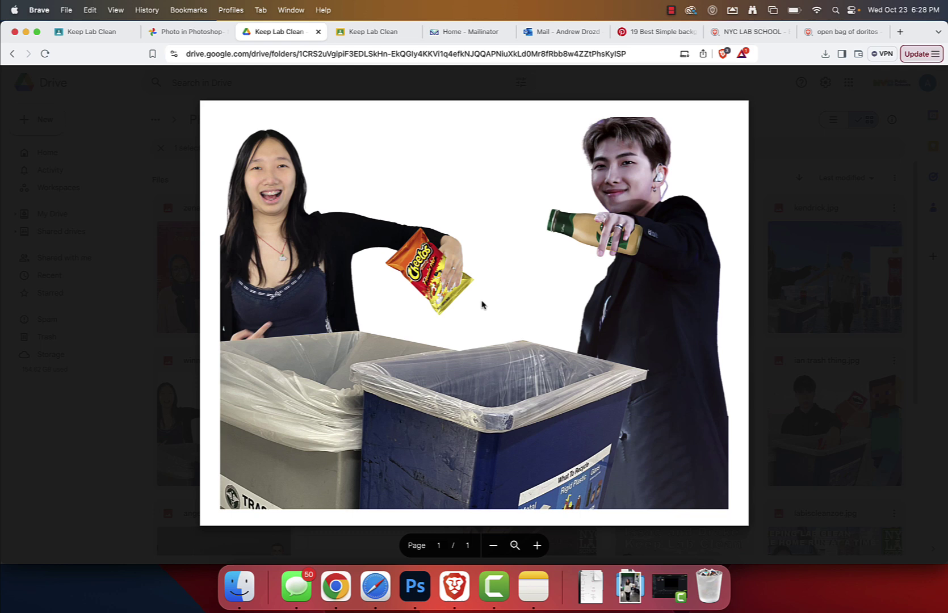
key(Right)
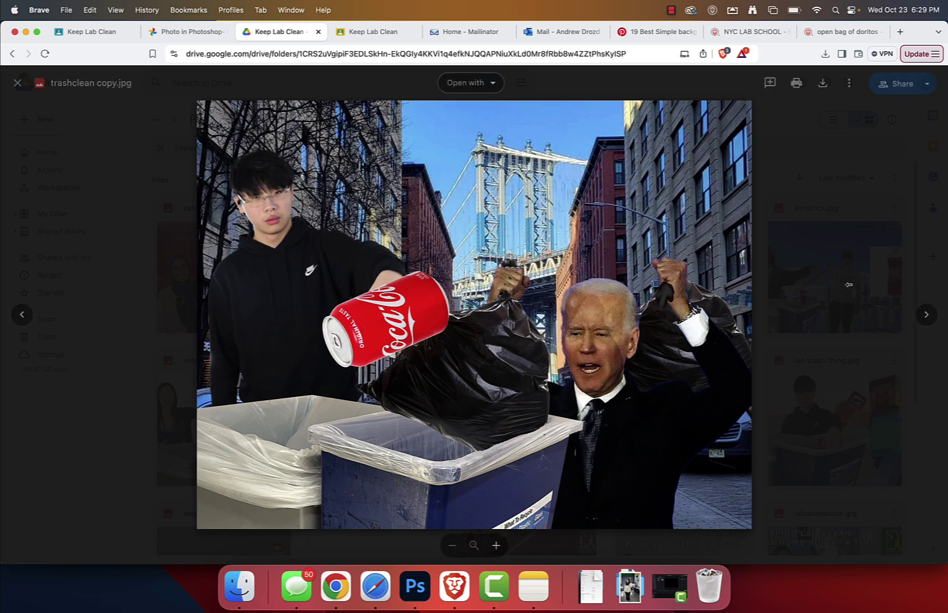
click(926, 315)
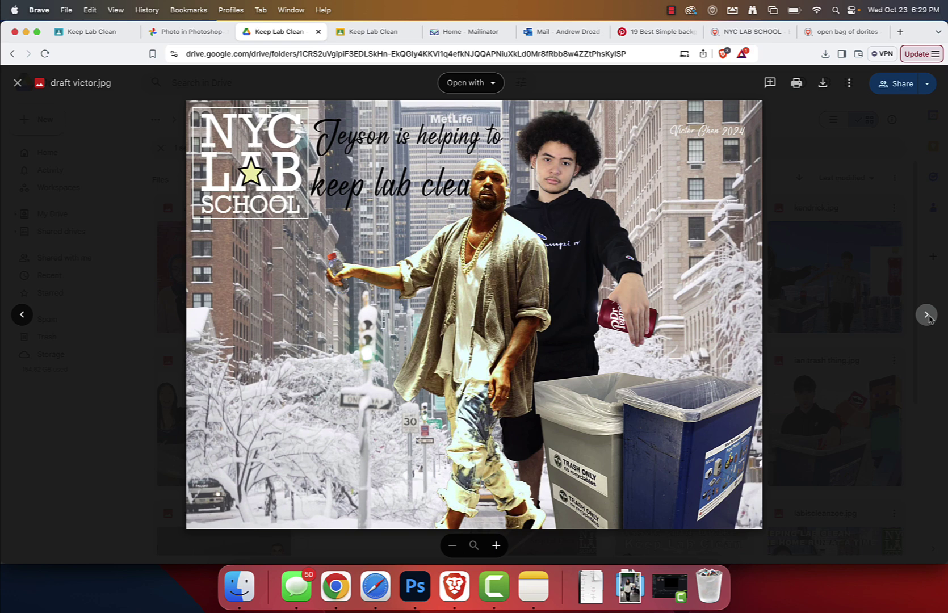
click(927, 316)
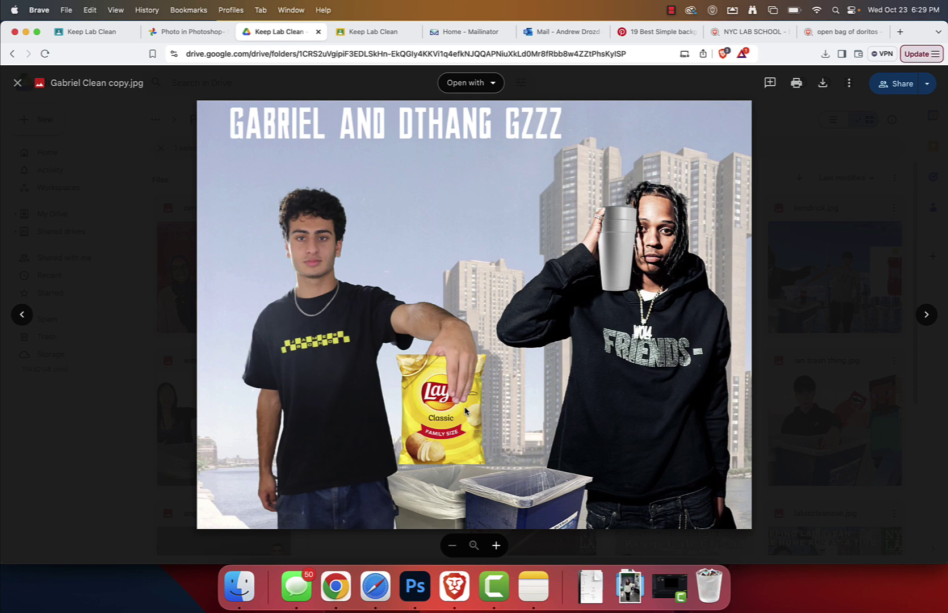
Step: Zoom in on the Lay's chip bag poster to inspect the edit, then zoom back out
click(496, 546)
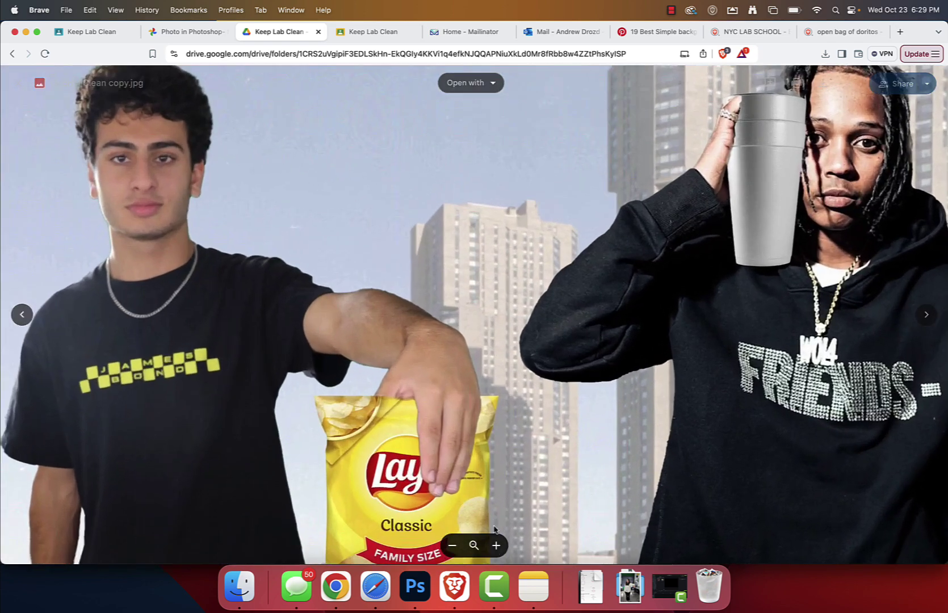
scroll(511, 426, down, 5)
scroll(428, 227, down, 2)
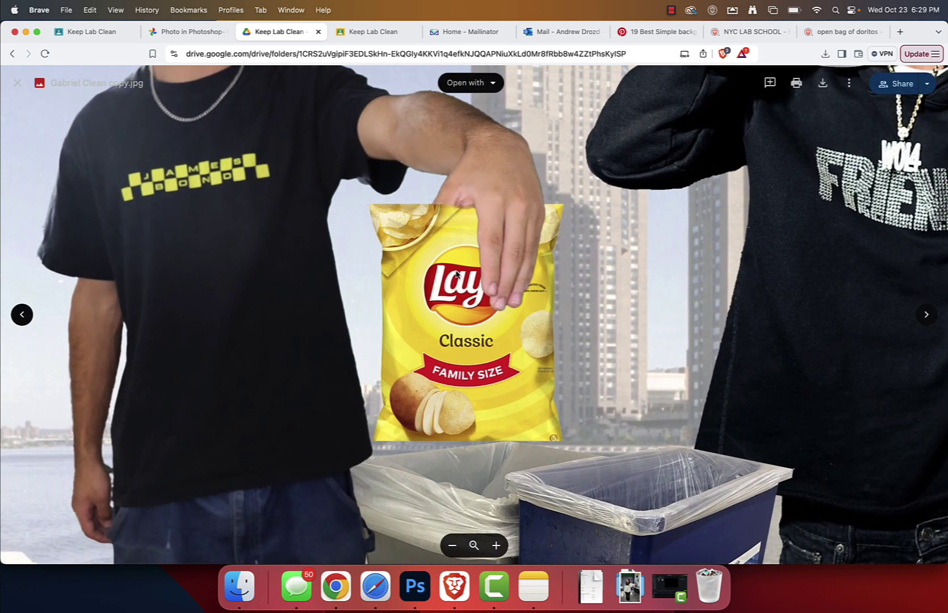
scroll(519, 239, up, 4)
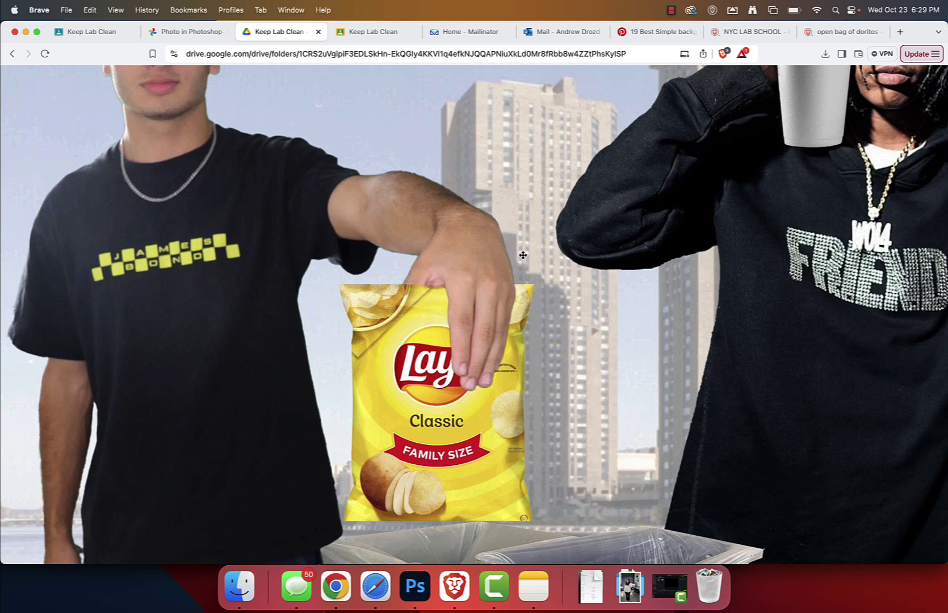
scroll(523, 254, down, 1)
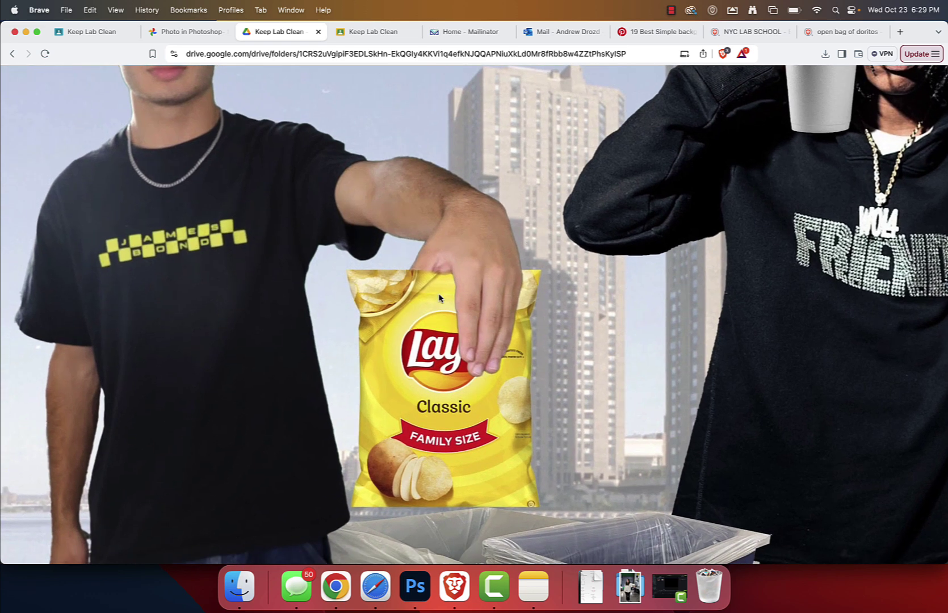
scroll(517, 292, right, 1)
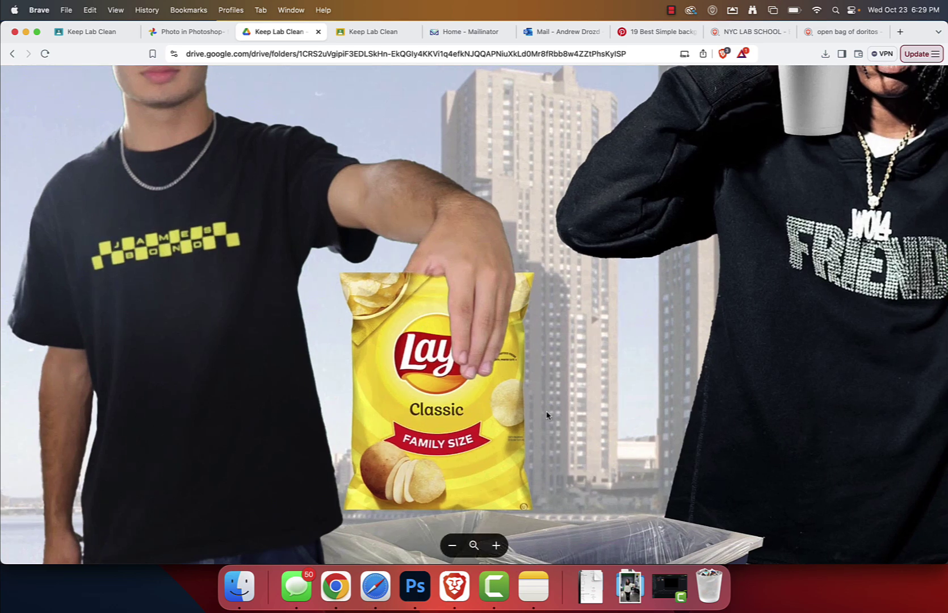
scroll(546, 415, down, 5)
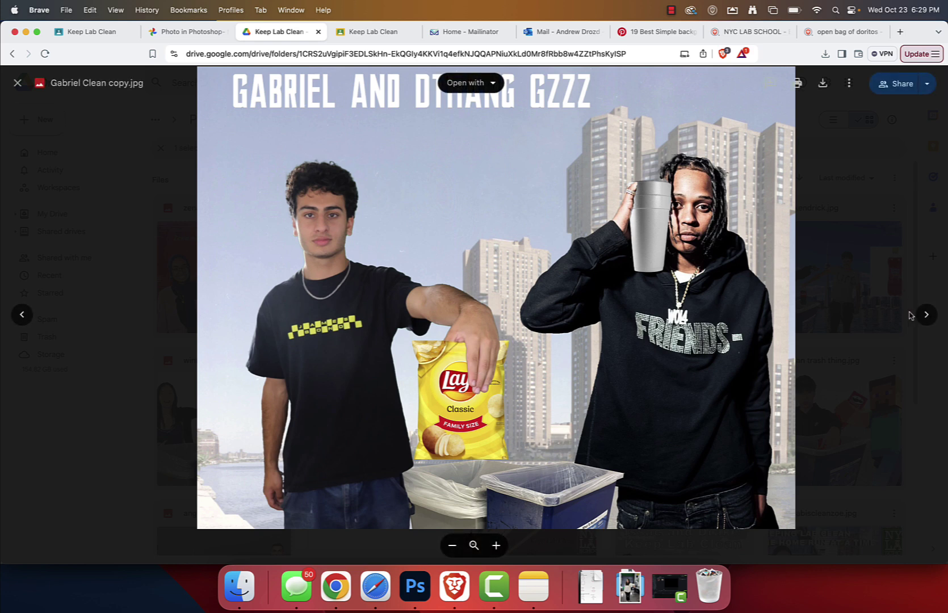
Step: Page through the Minecraft Pringles, soccer and trash-bags posters to the Sprite and Pringles skyline poster
click(922, 318)
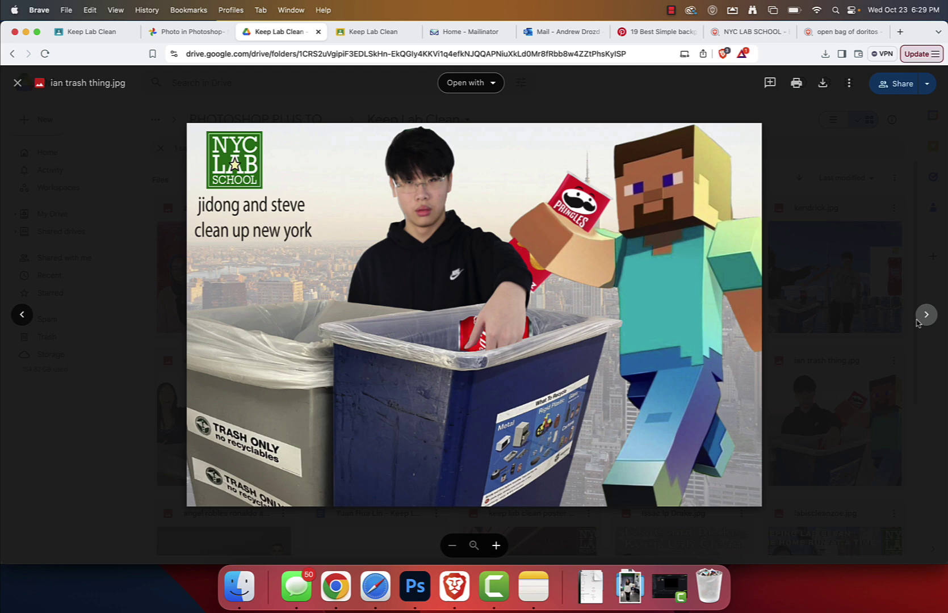
scroll(506, 304, up, 5)
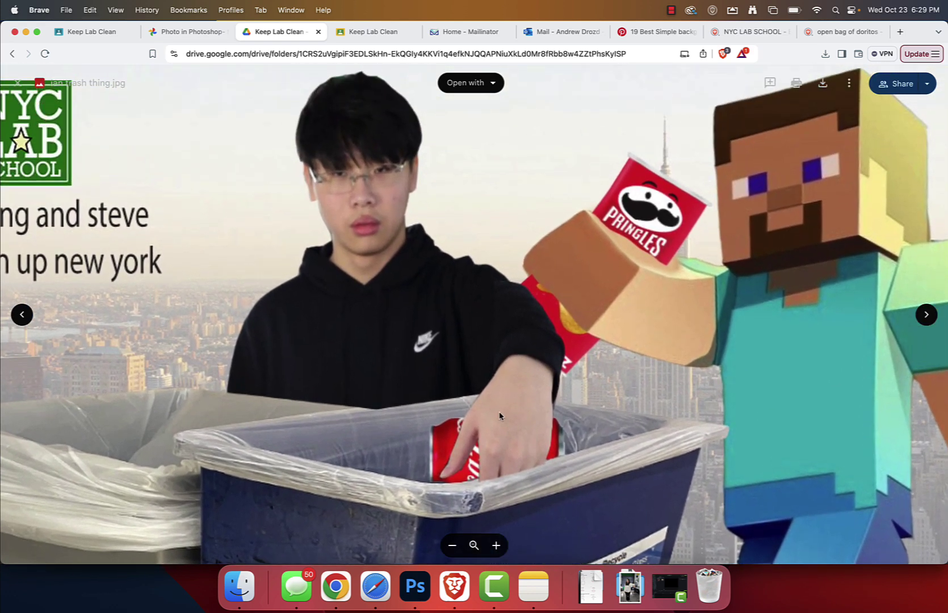
click(927, 315)
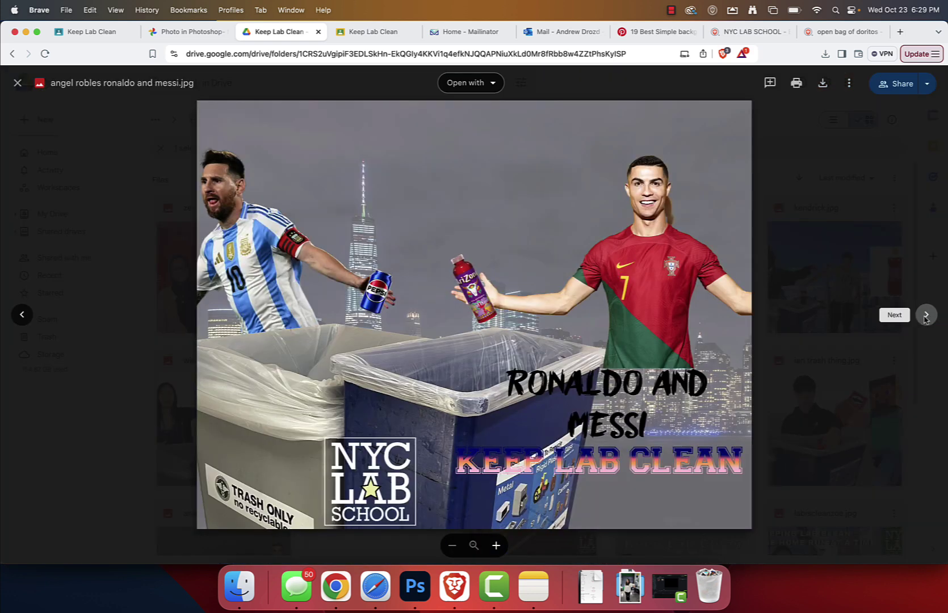
click(925, 316)
click(925, 315)
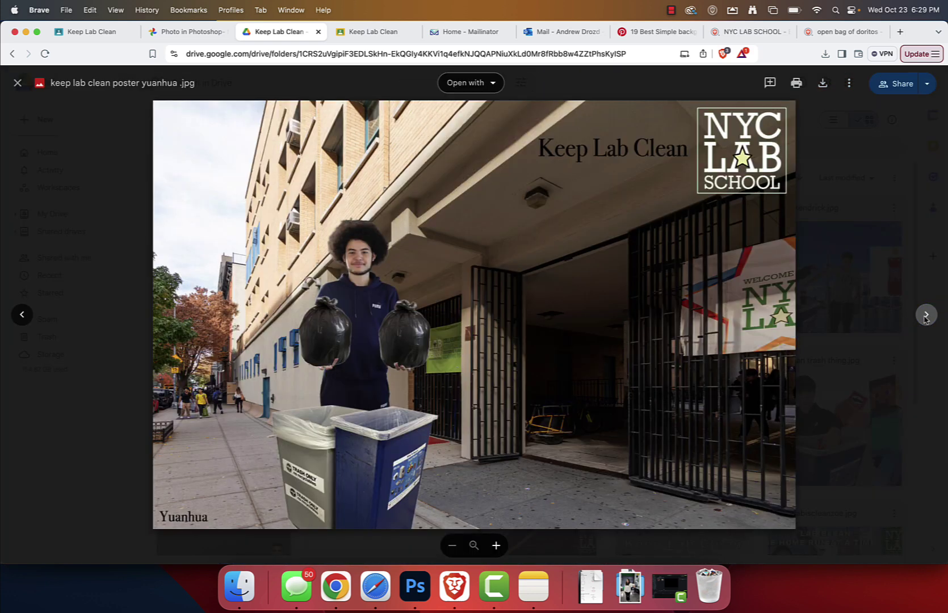
scroll(877, 319, up, 5)
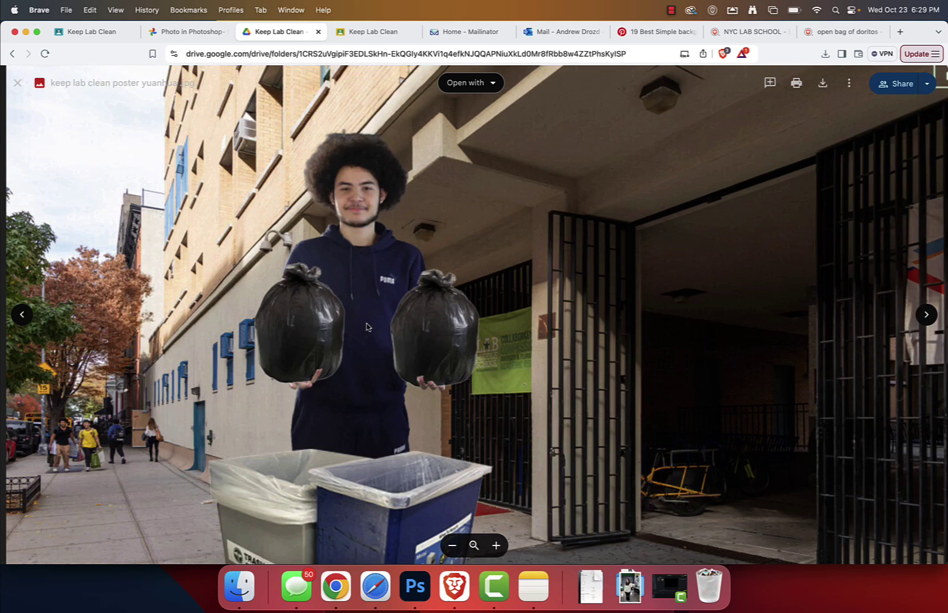
click(926, 315)
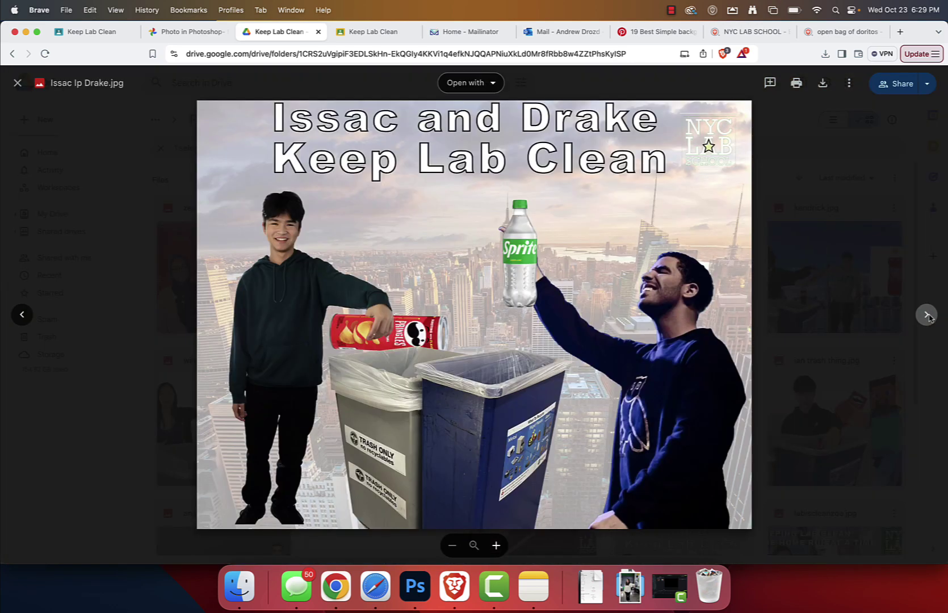
Step: Advance to the Dodgers 'Keeping Lab Clean One Home Run at a Time' poster and look it over
click(926, 315)
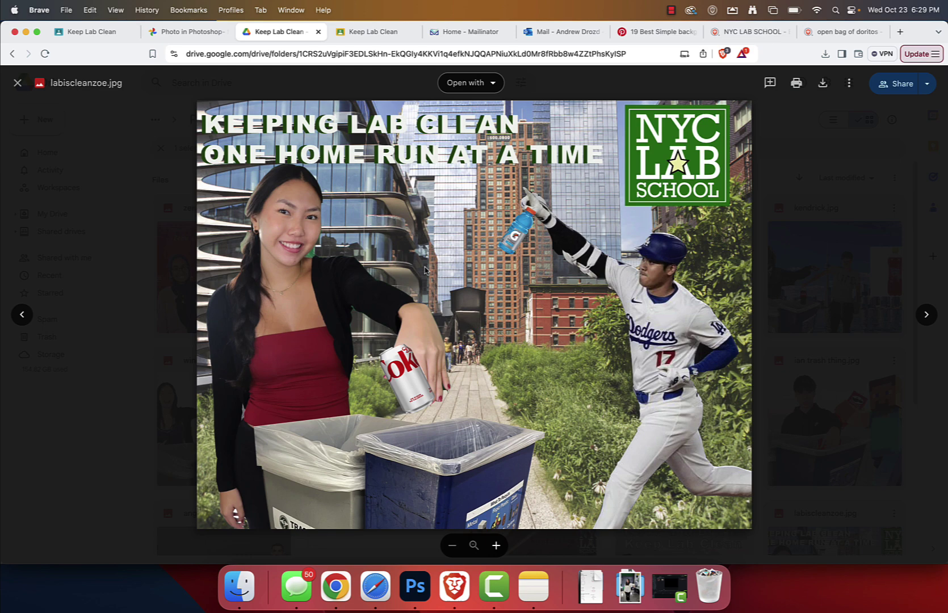
scroll(353, 247, up, 5)
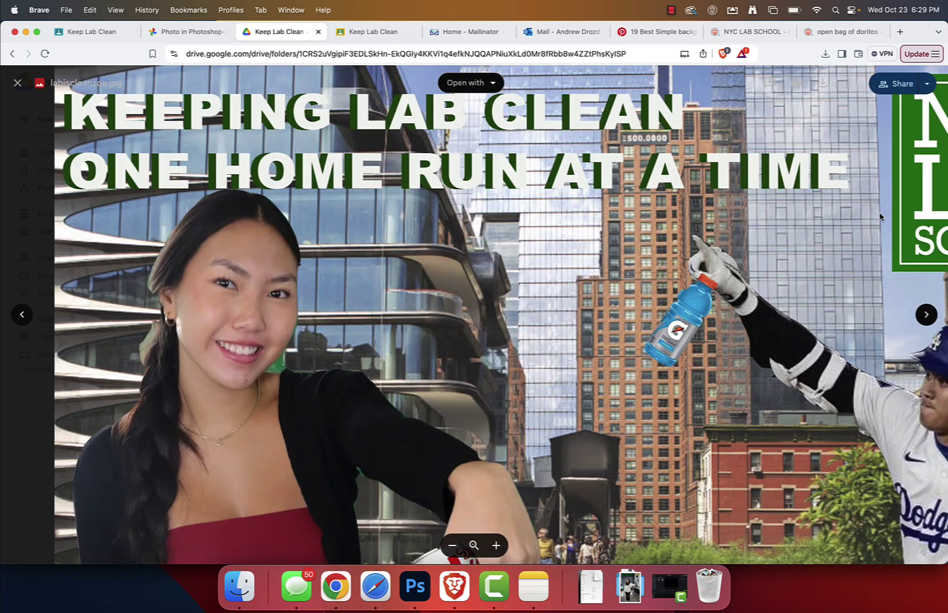
scroll(738, 256, right, 5)
scroll(738, 256, down, 2)
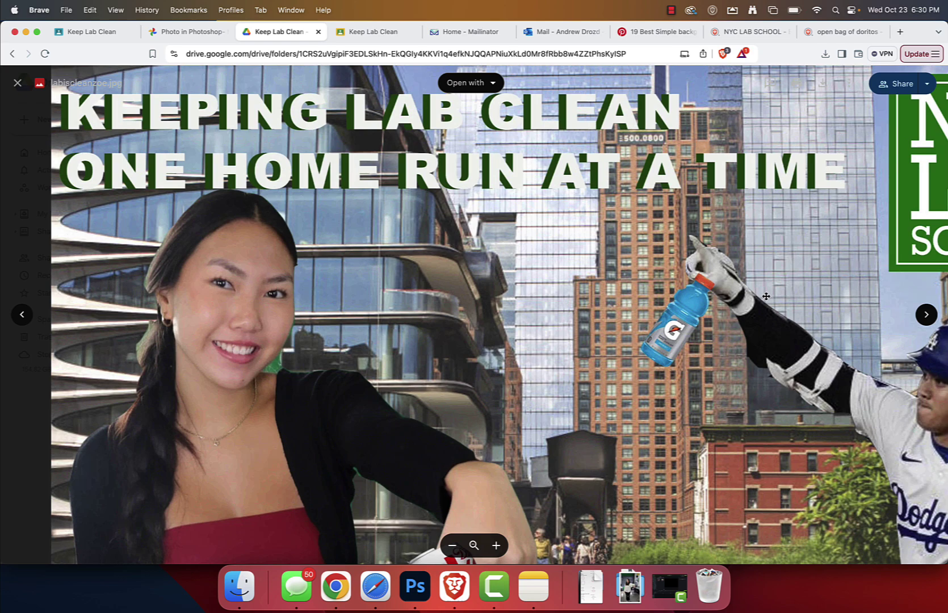
scroll(687, 278, down, 5)
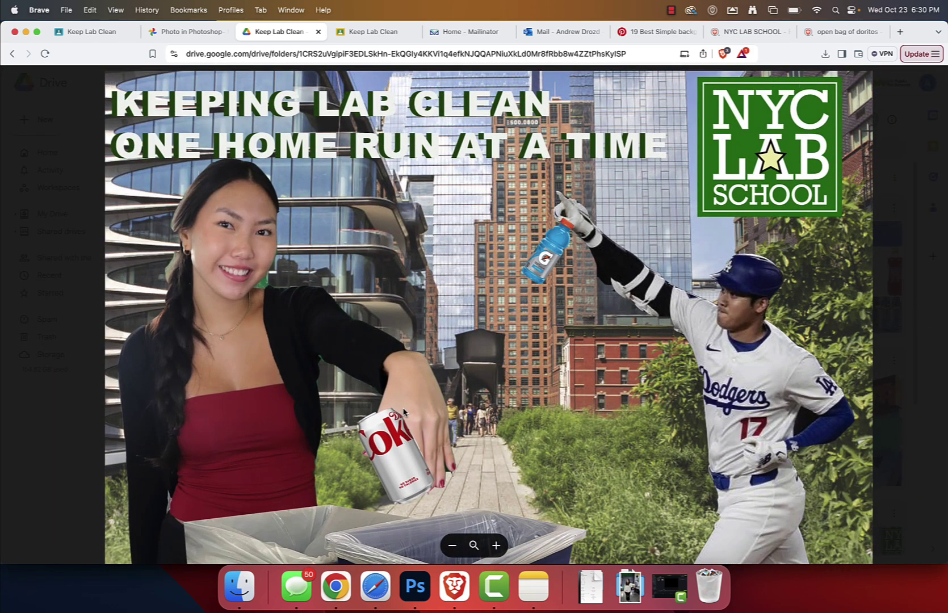
scroll(433, 462, up, 5)
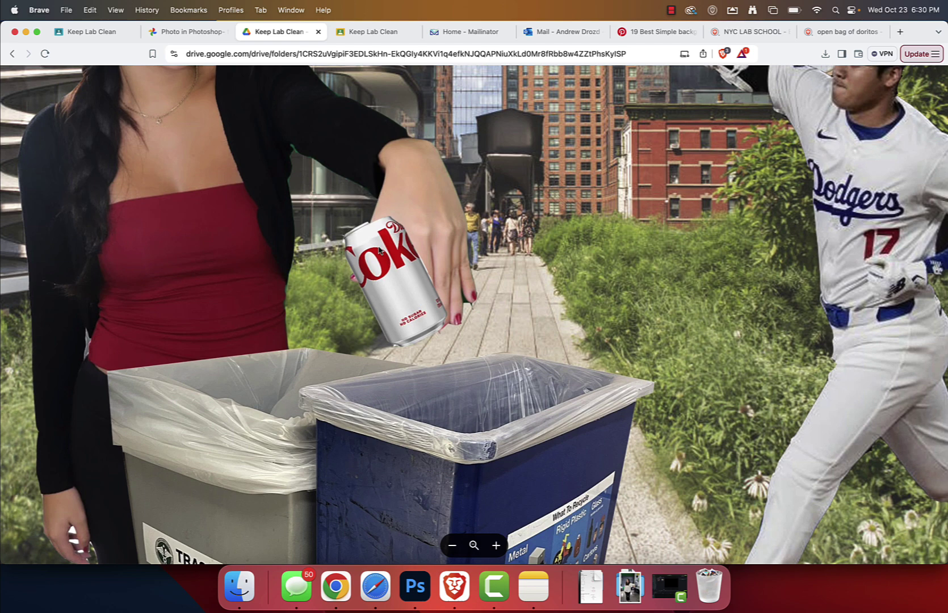
scroll(478, 259, down, 5)
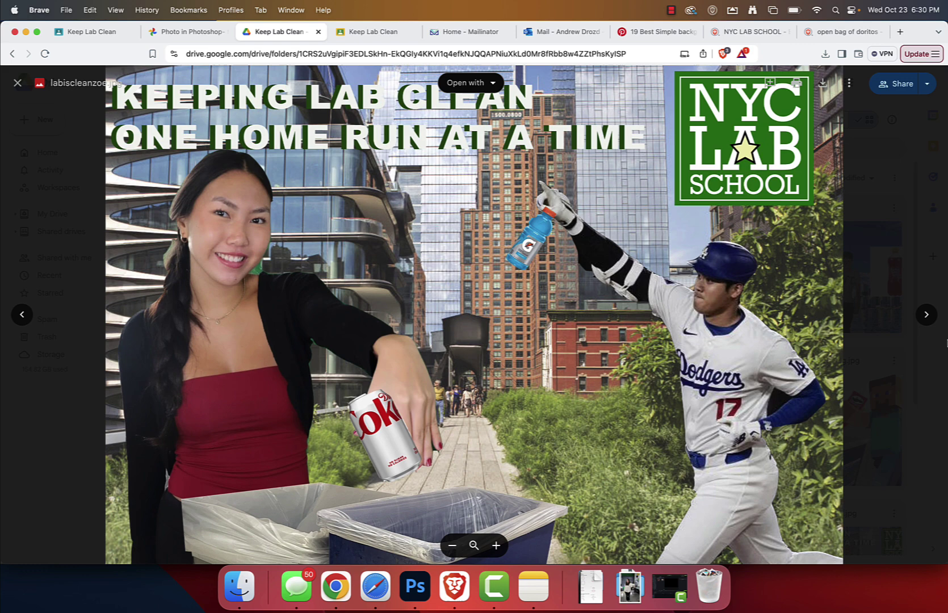
Step: Page through more examples, back past the A Boogie and Lola poster, to the 'clean up new york' poster
click(925, 315)
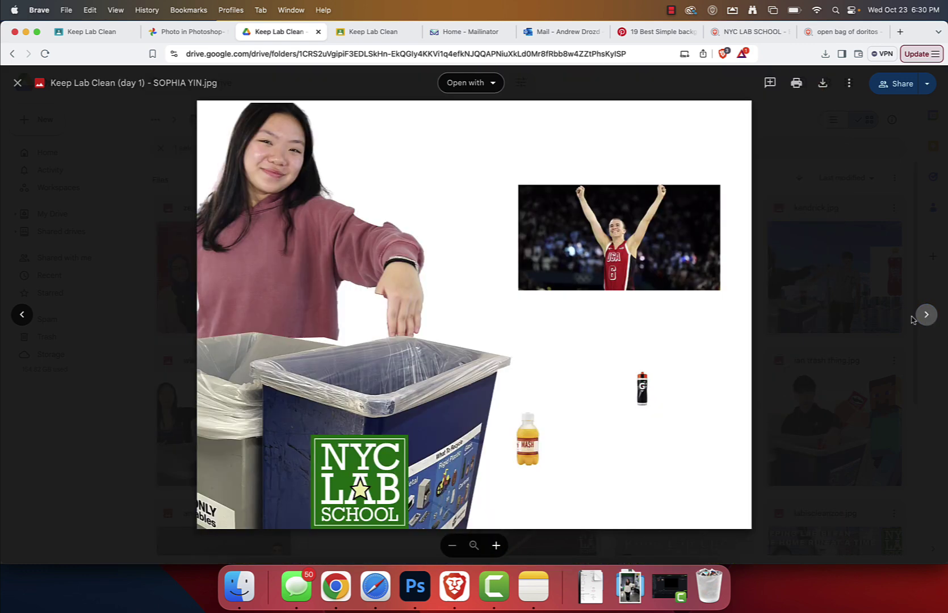
click(930, 322)
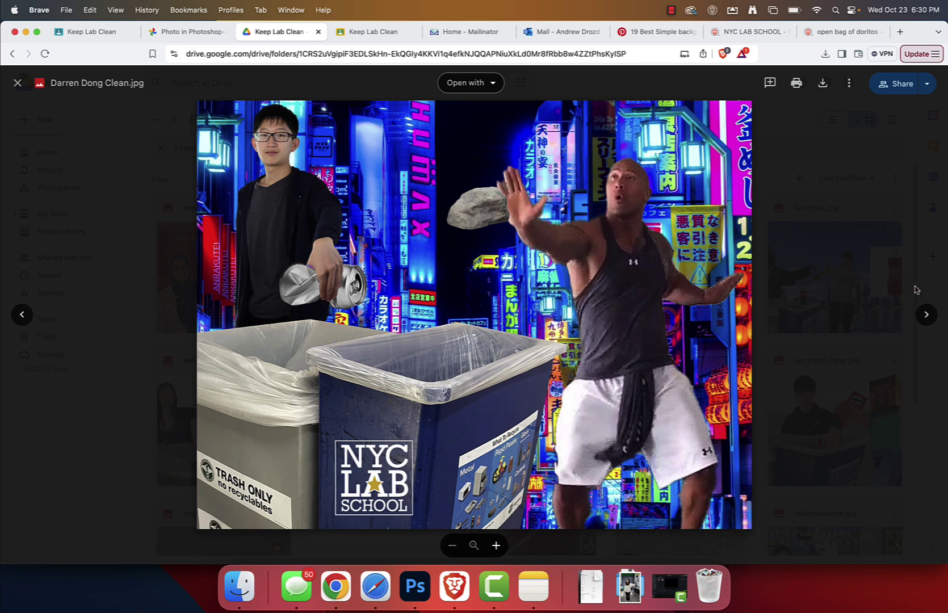
click(932, 318)
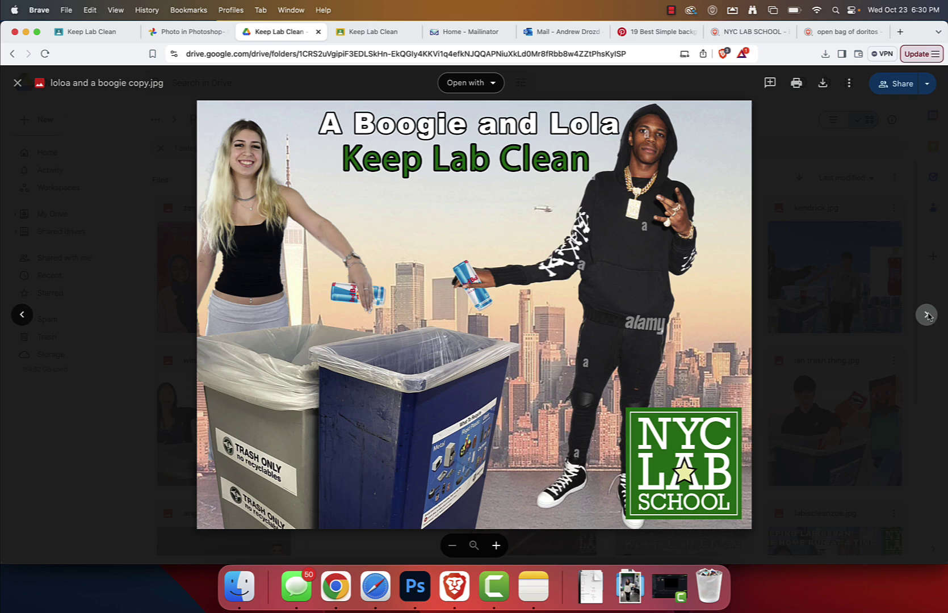
click(927, 315)
click(22, 314)
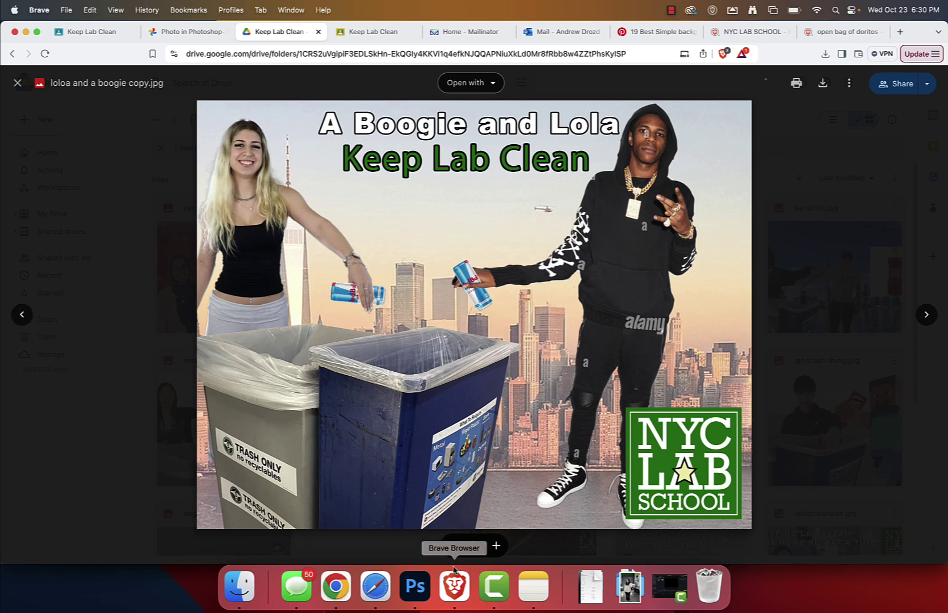
key(Right)
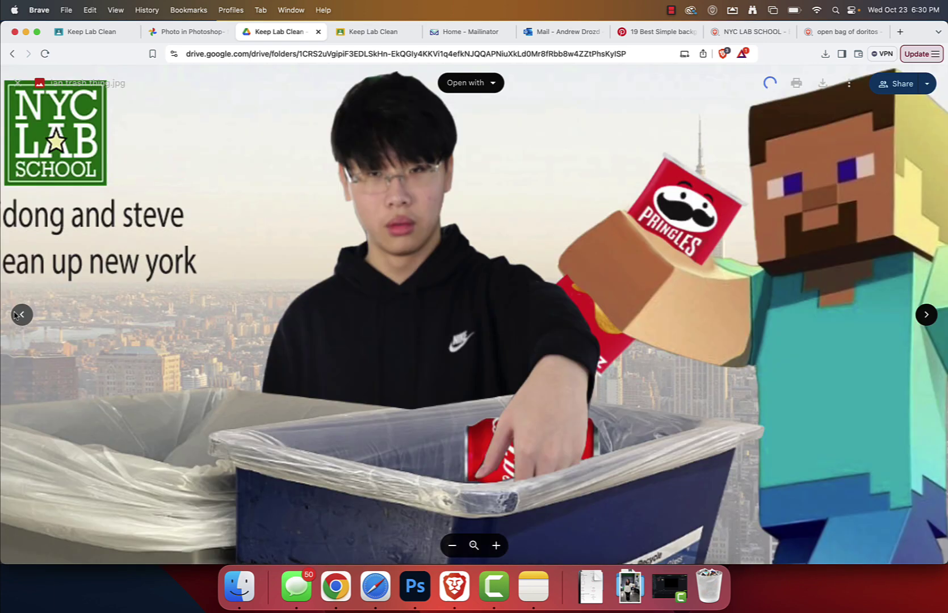
Step: Glance at the student photo and Classroom example poster, then return to Google Images
click(336, 588)
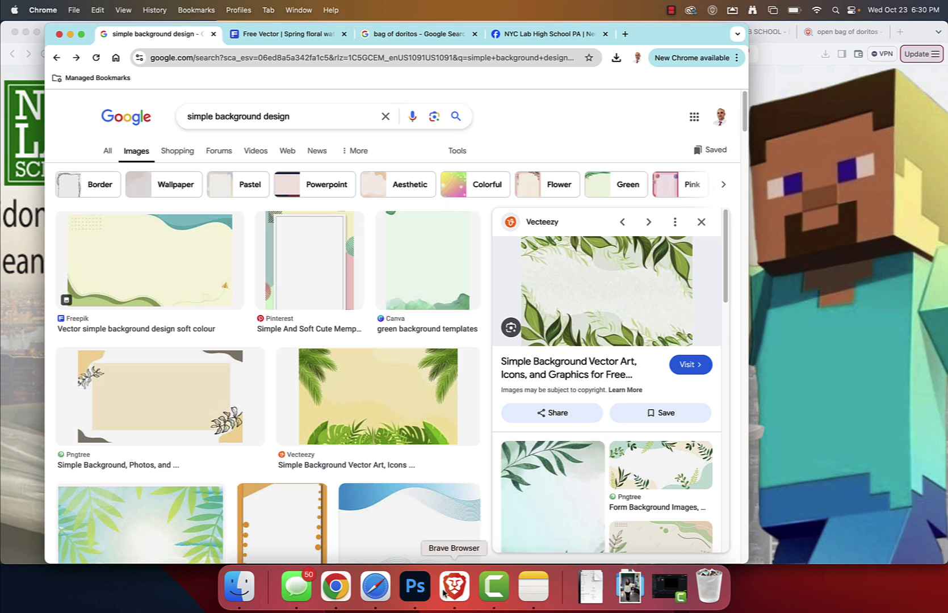
click(335, 586)
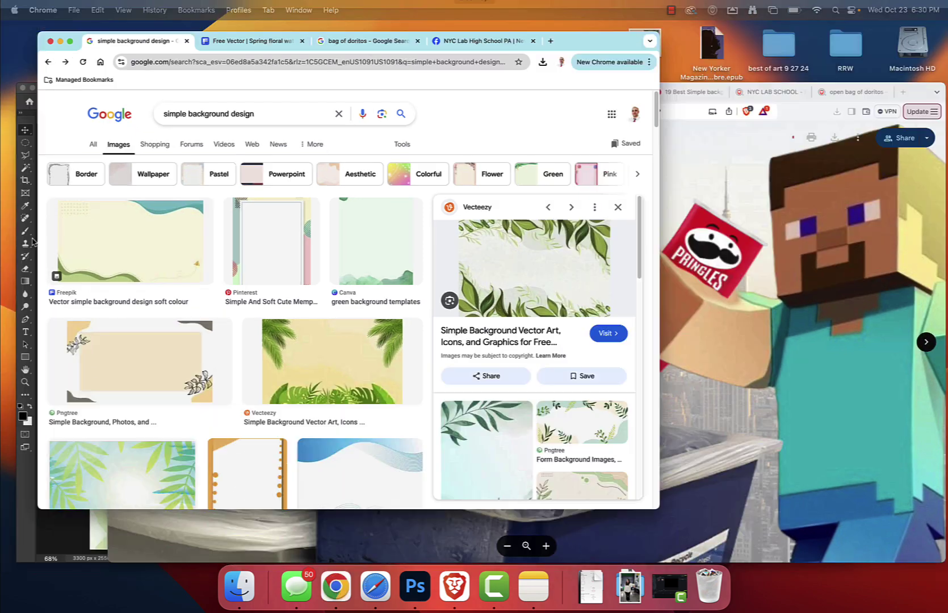
key(ctrl+Up)
click(647, 452)
click(186, 32)
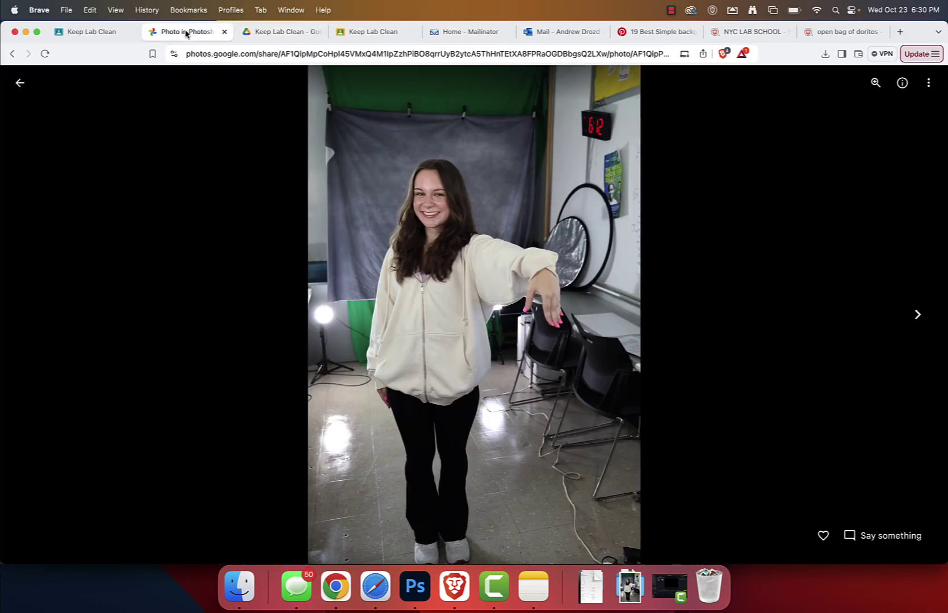
click(107, 33)
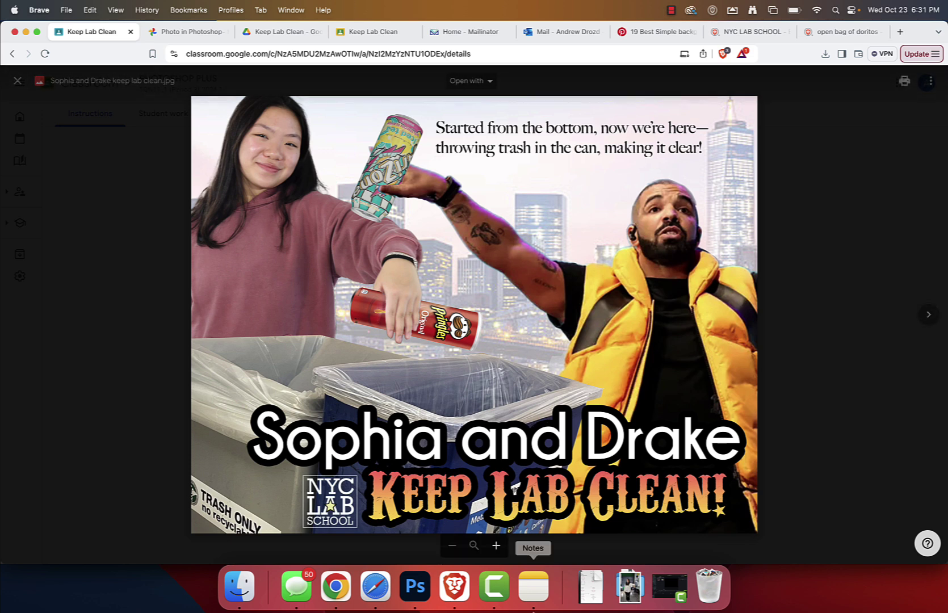
click(335, 588)
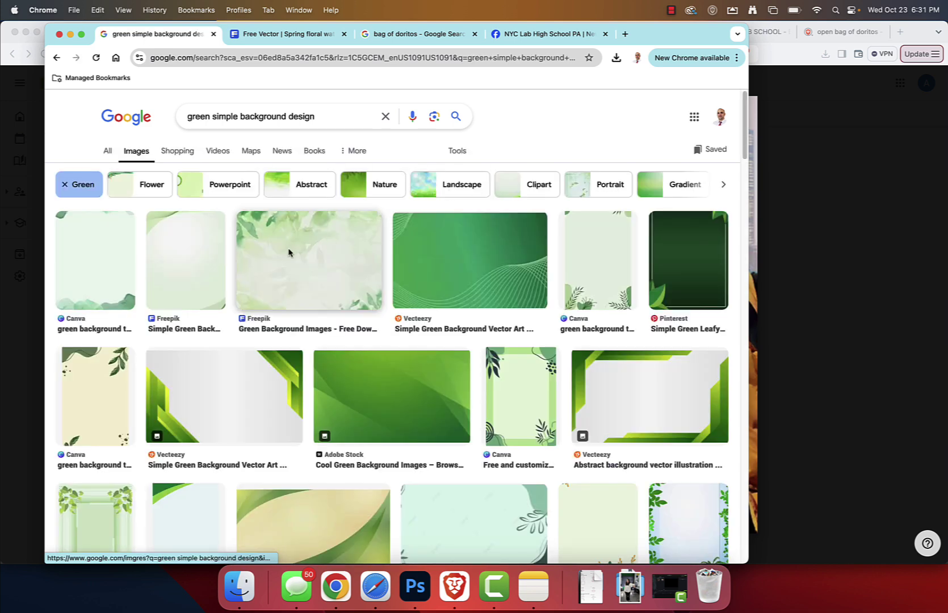
Step: Filter the results to Green, open Freepik's watercolor leaves background, and return to Photoshop
click(292, 260)
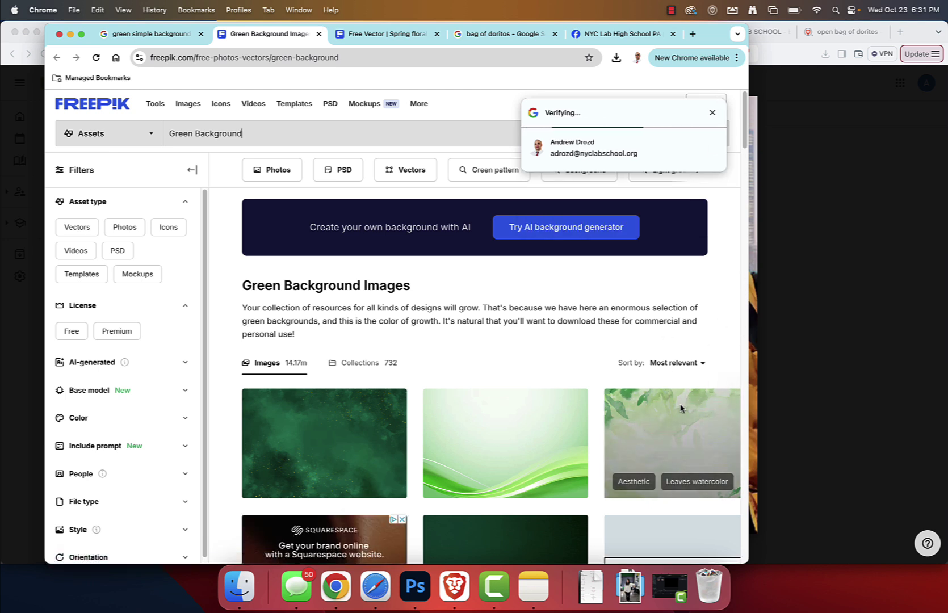
click(681, 407)
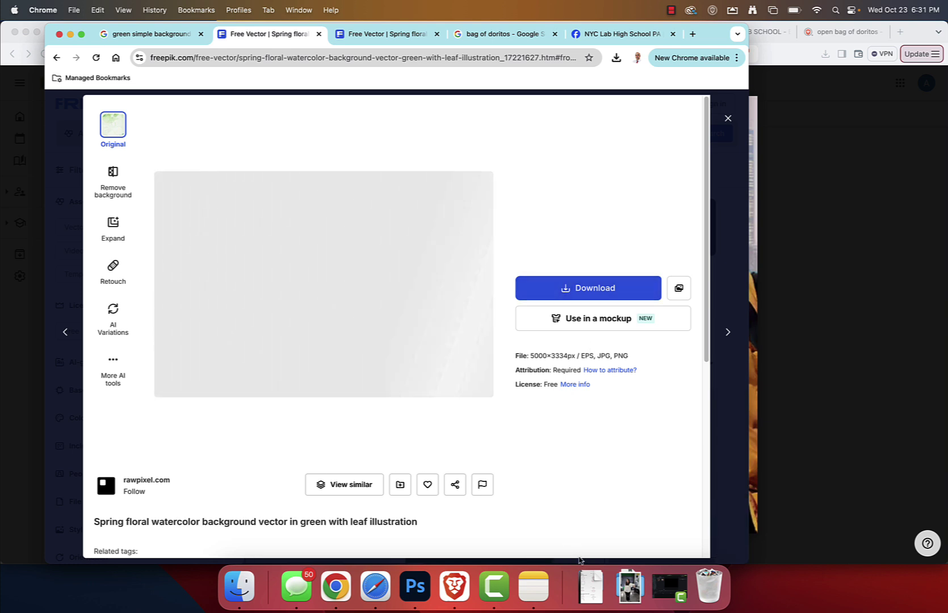
click(415, 587)
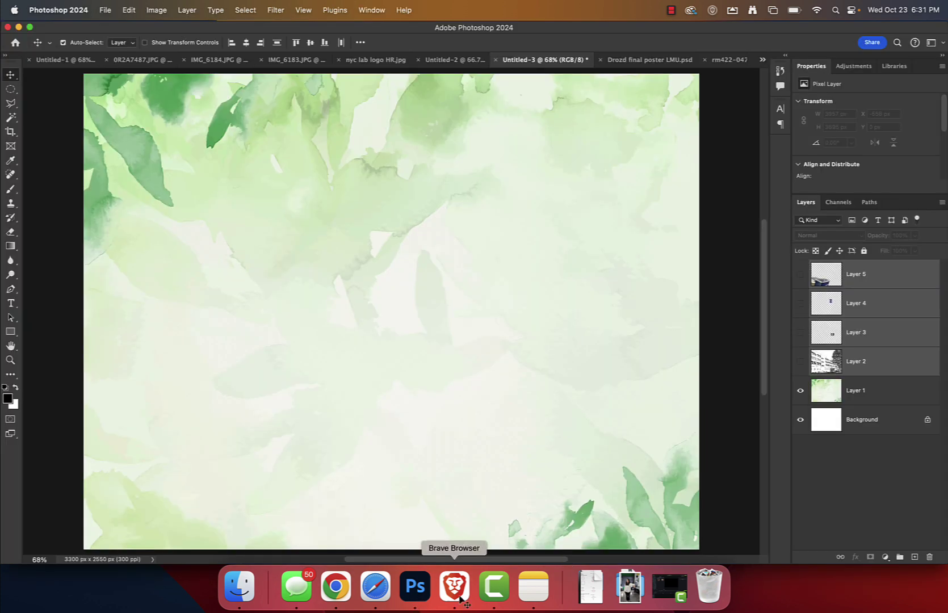
click(106, 10)
click(119, 29)
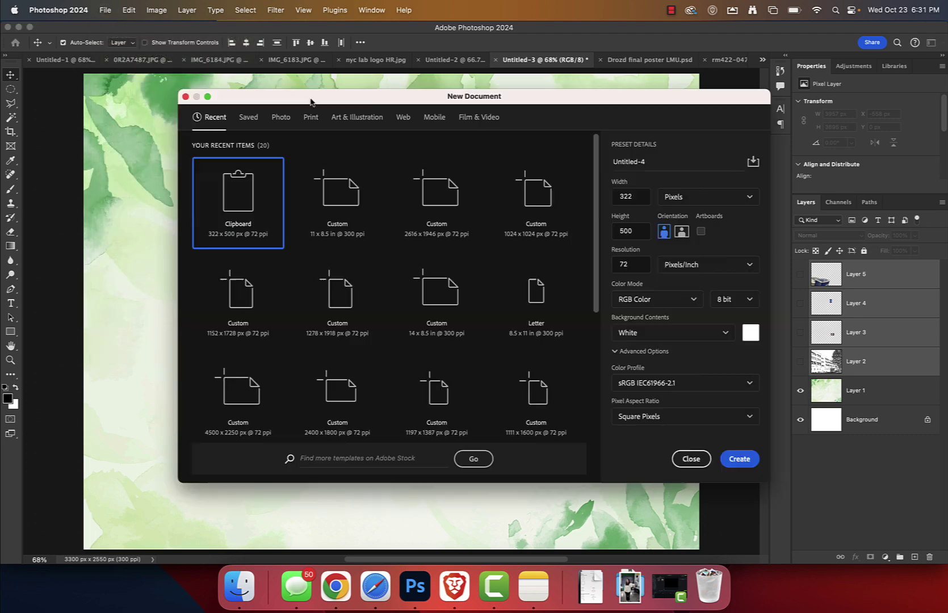
click(310, 117)
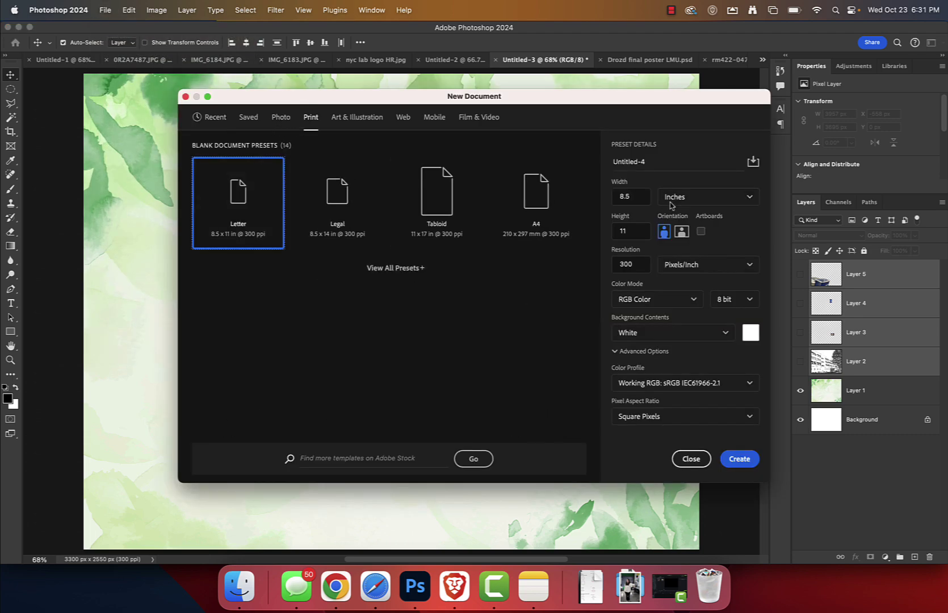
click(682, 231)
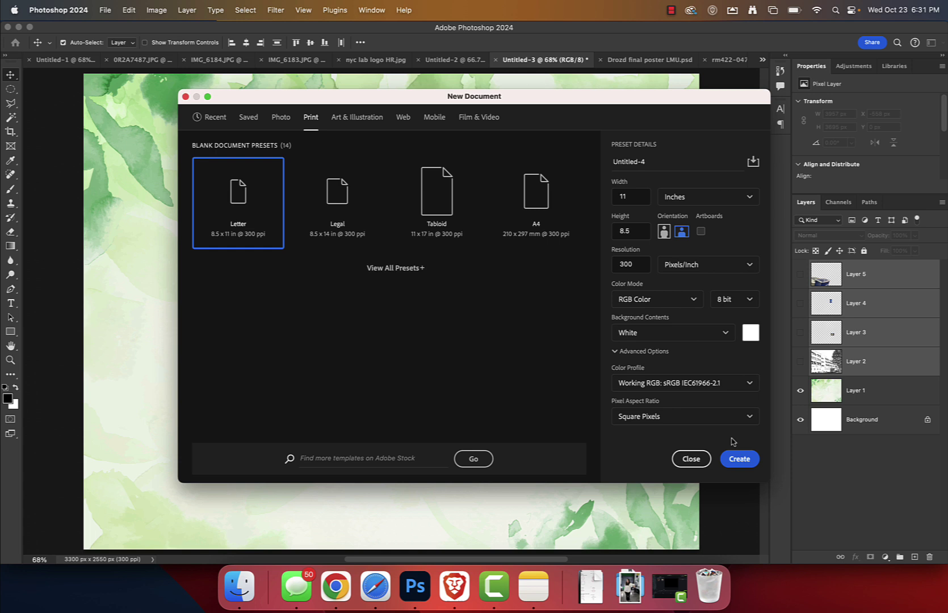
click(737, 458)
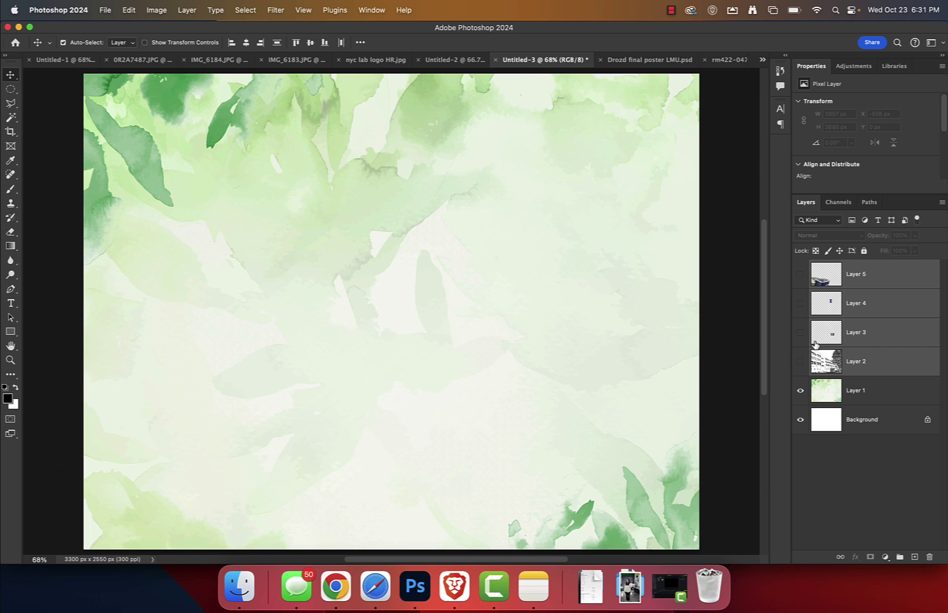
Step: Show the trash bins, Doritos bag and building photo layers
click(800, 276)
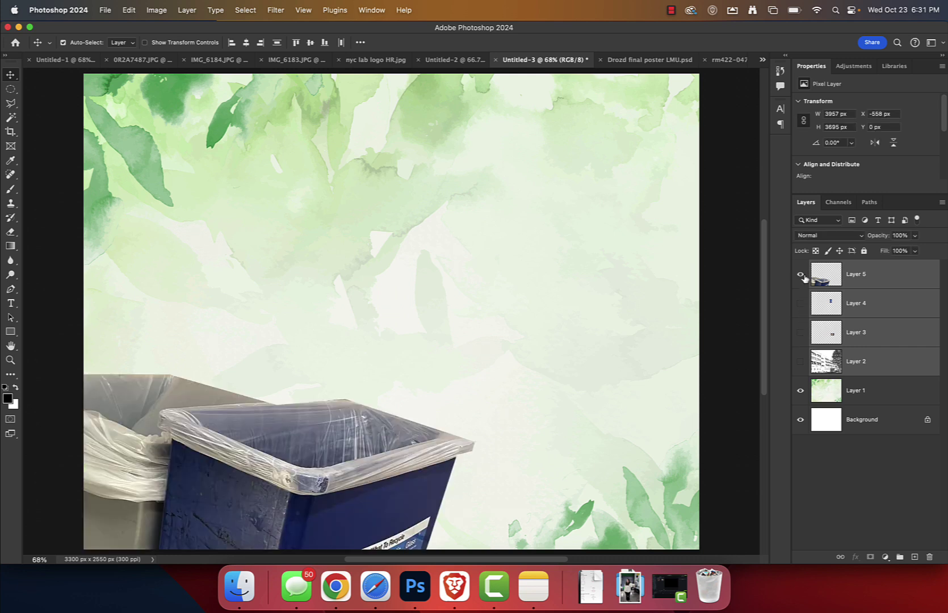
click(800, 304)
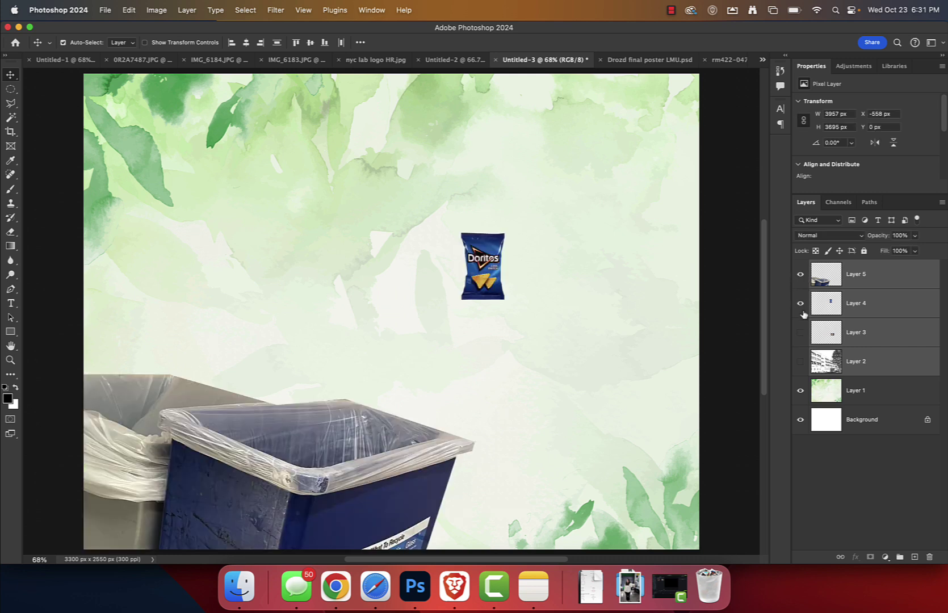
click(799, 334)
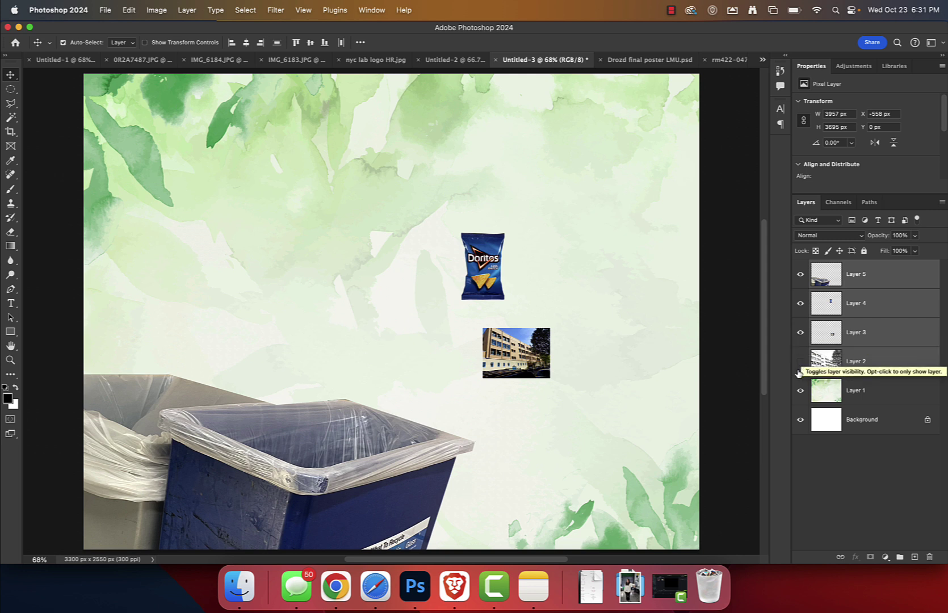
key(ctrl+t)
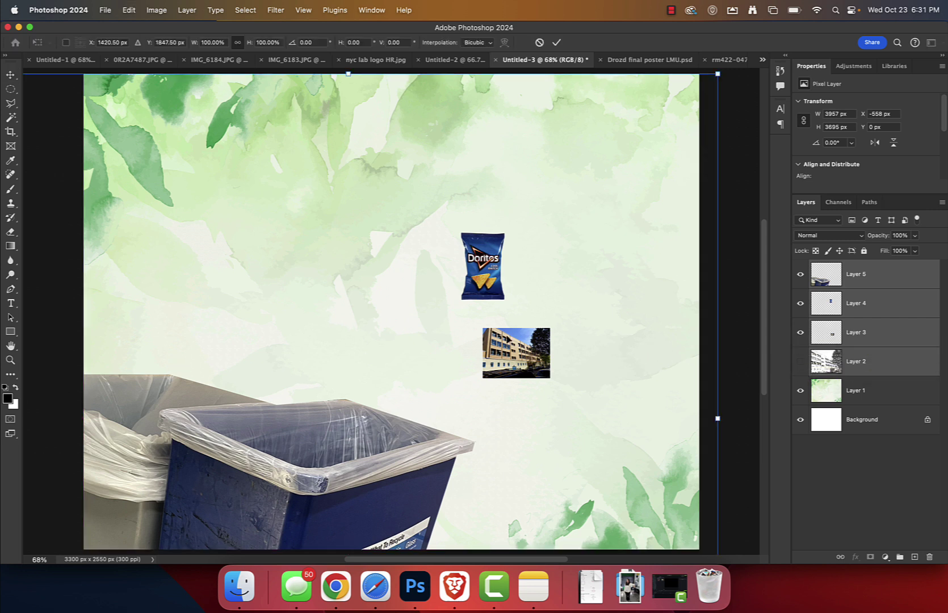
click(543, 44)
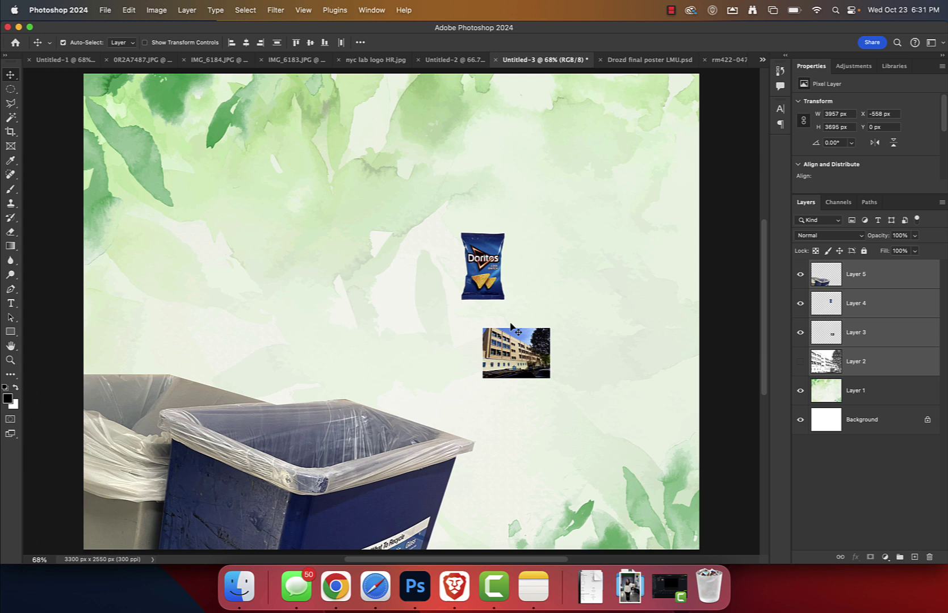
key(ctrl+t)
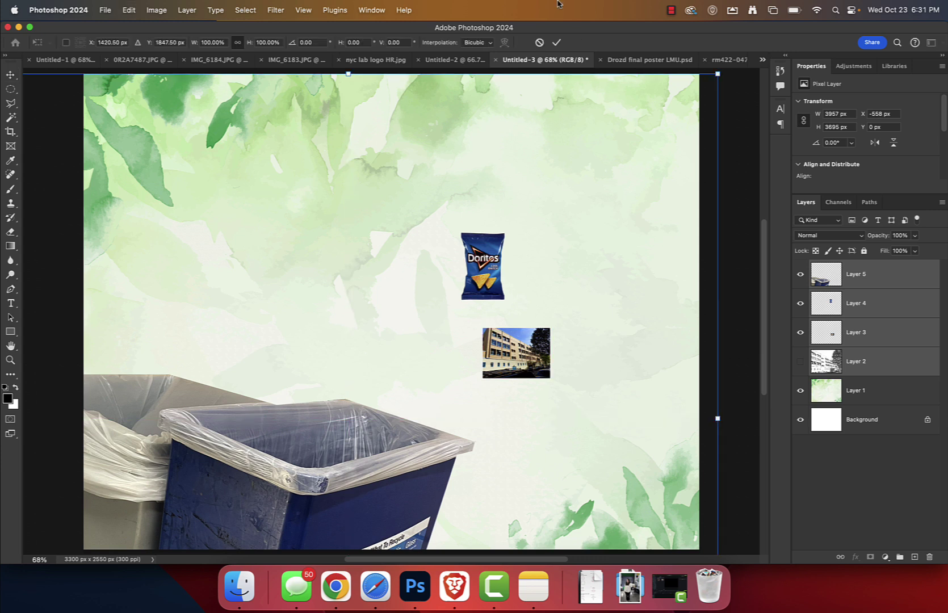
click(539, 42)
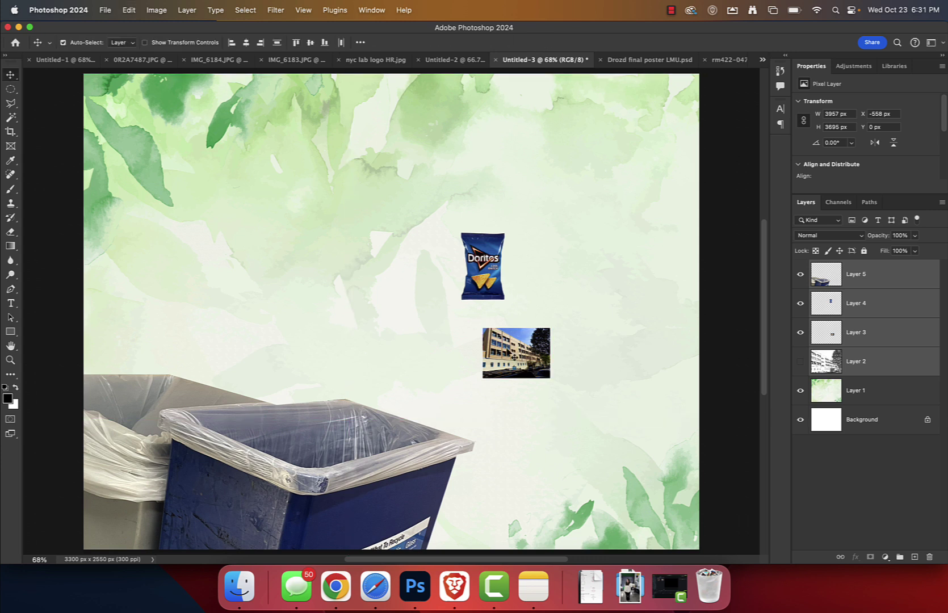
Step: Scale the building photo up to about 1313% and shift it left and down
click(812, 341)
key(ctrl+t)
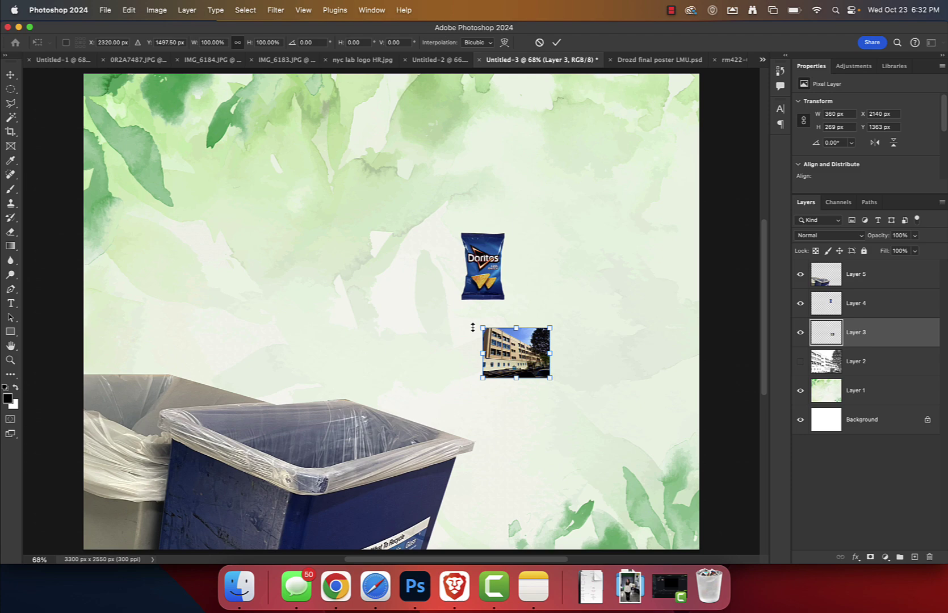
drag(483, 326, 76, 74)
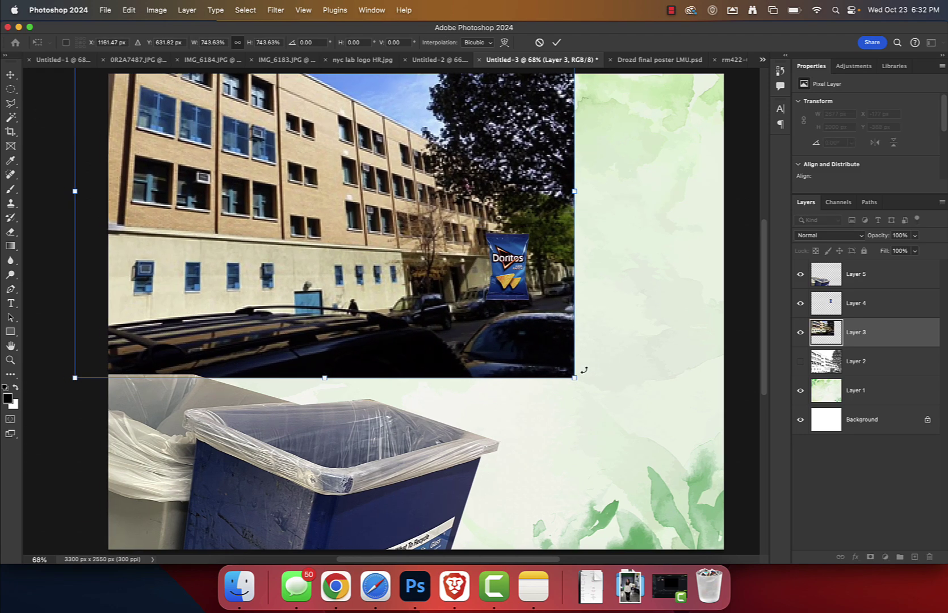
drag(575, 378, 775, 557)
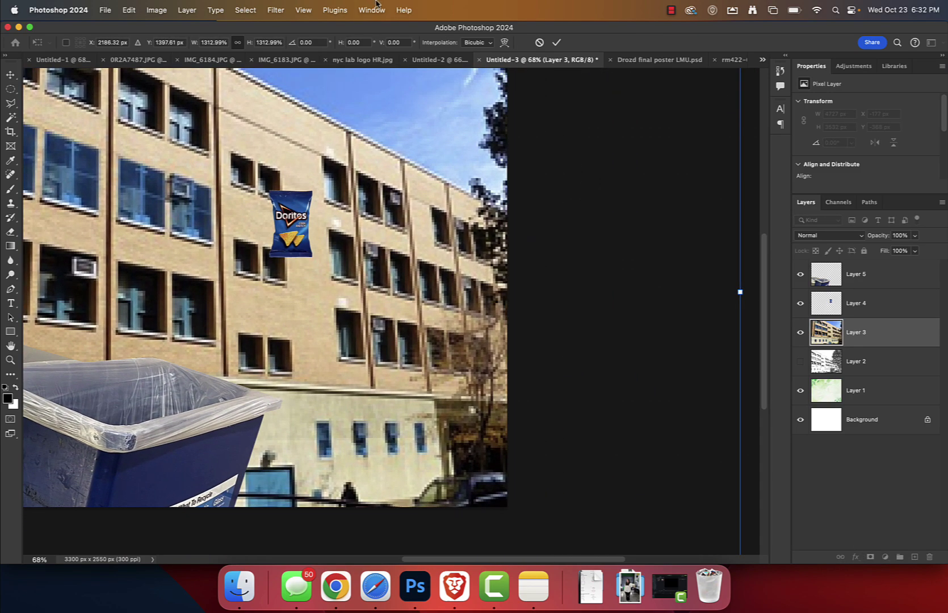
click(551, 42)
drag(302, 189, 486, 265)
drag(385, 253, 335, 279)
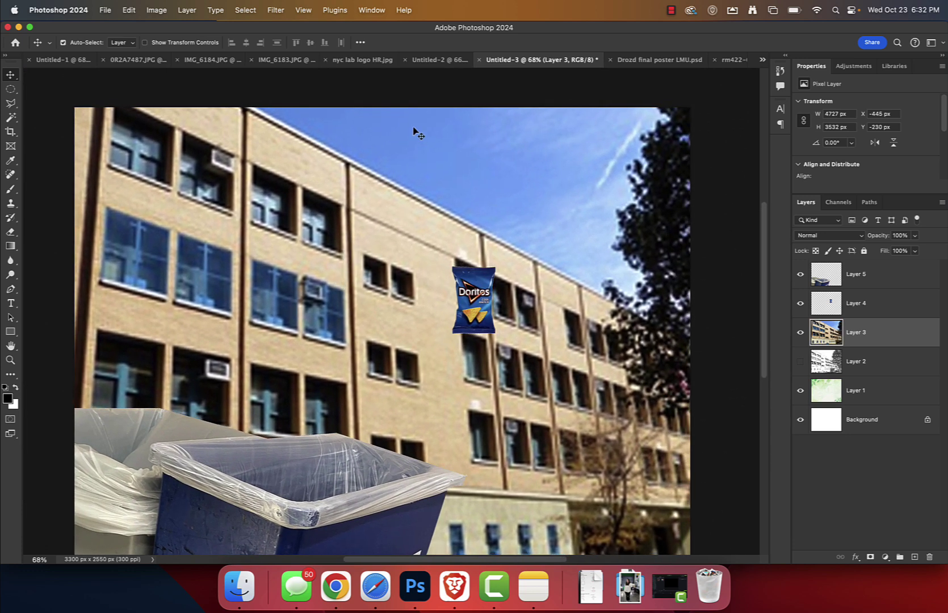
Step: Apply the Filter Gallery's Sketch > Torn Edges effect to the building, after trying Photocopy and Stamp
click(373, 12)
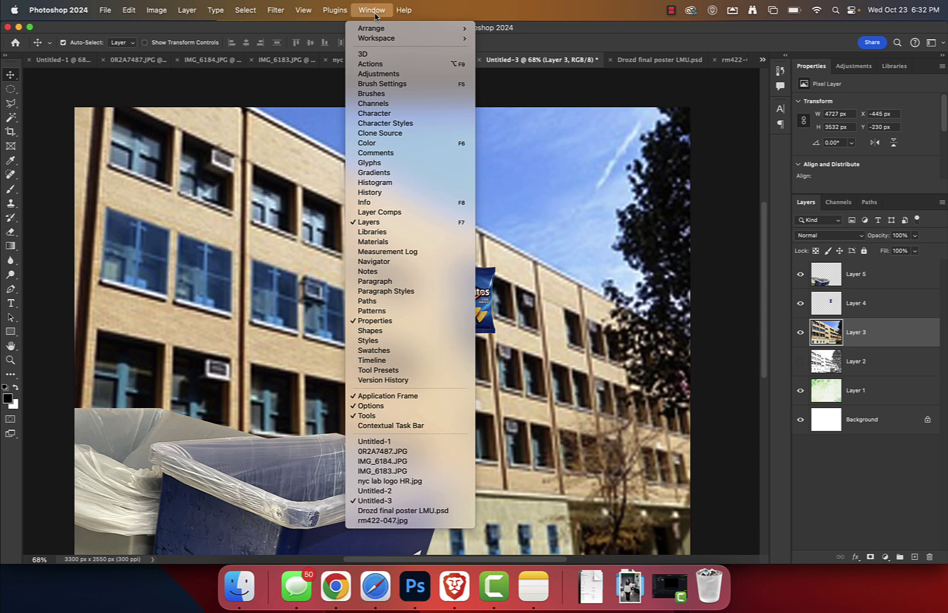
mouse_move(345, 10)
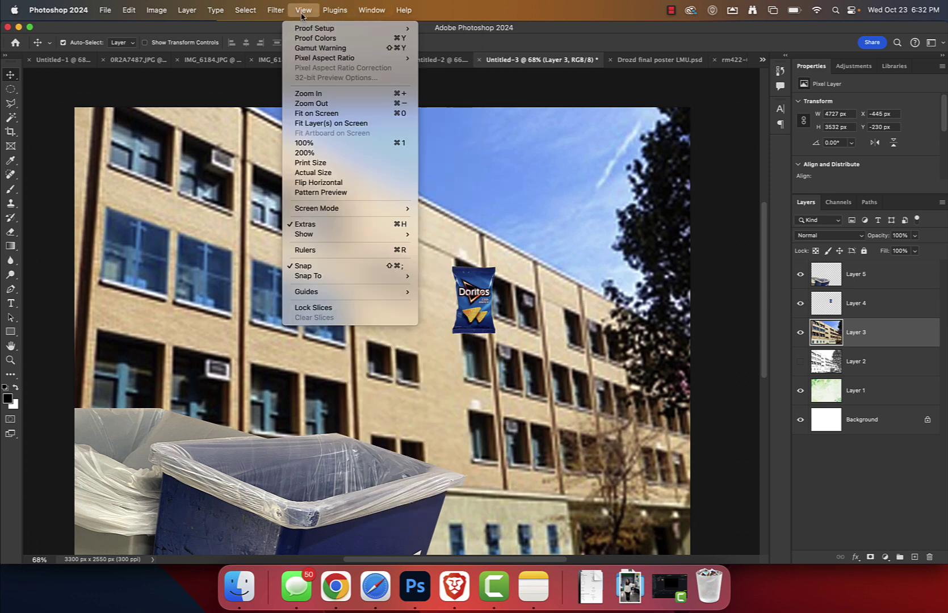
mouse_move(282, 14)
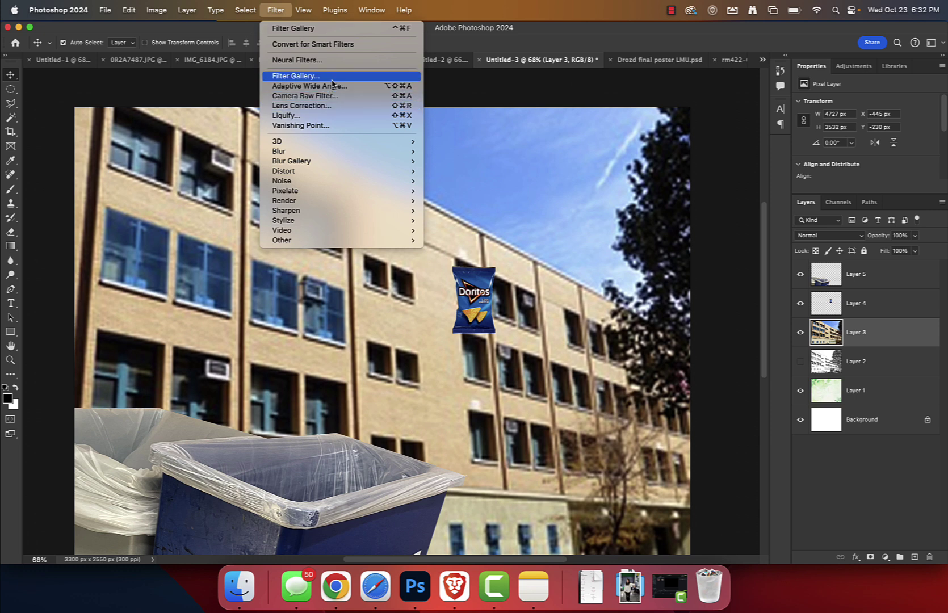
click(301, 76)
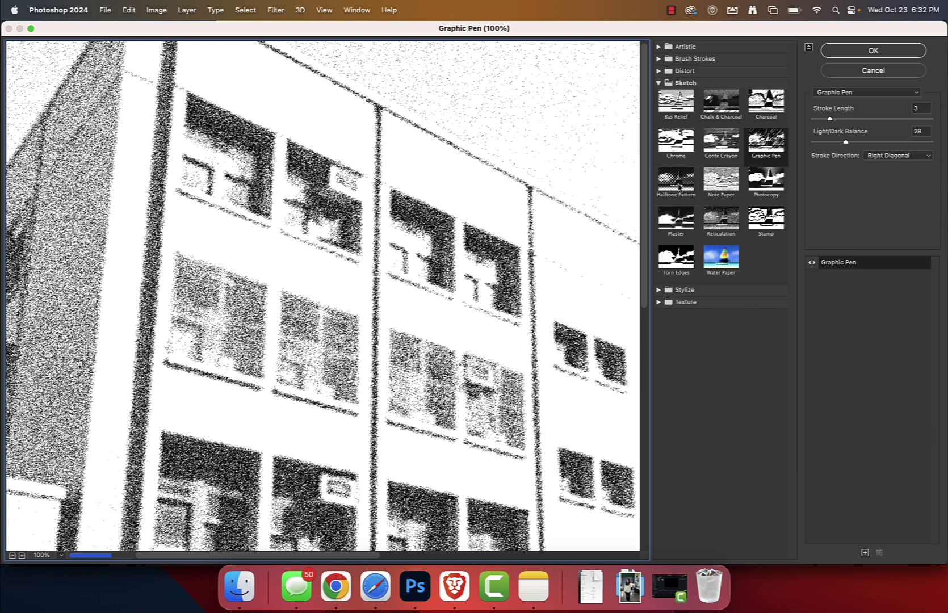
click(768, 182)
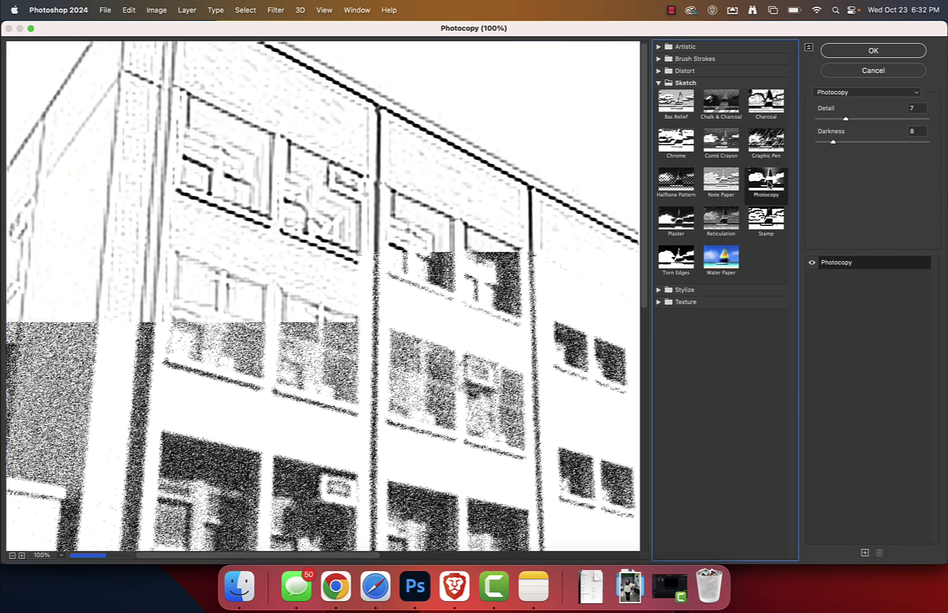
click(775, 226)
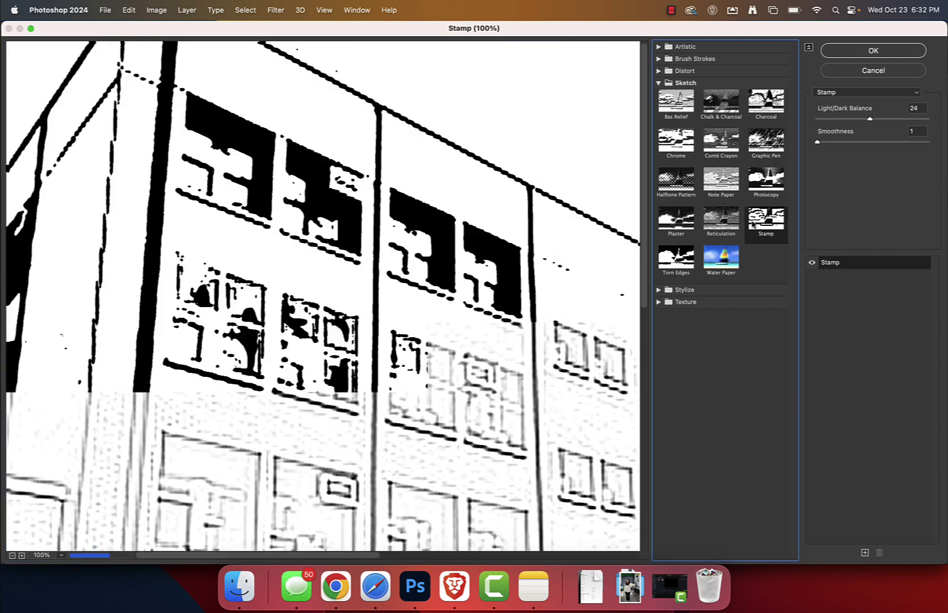
click(689, 269)
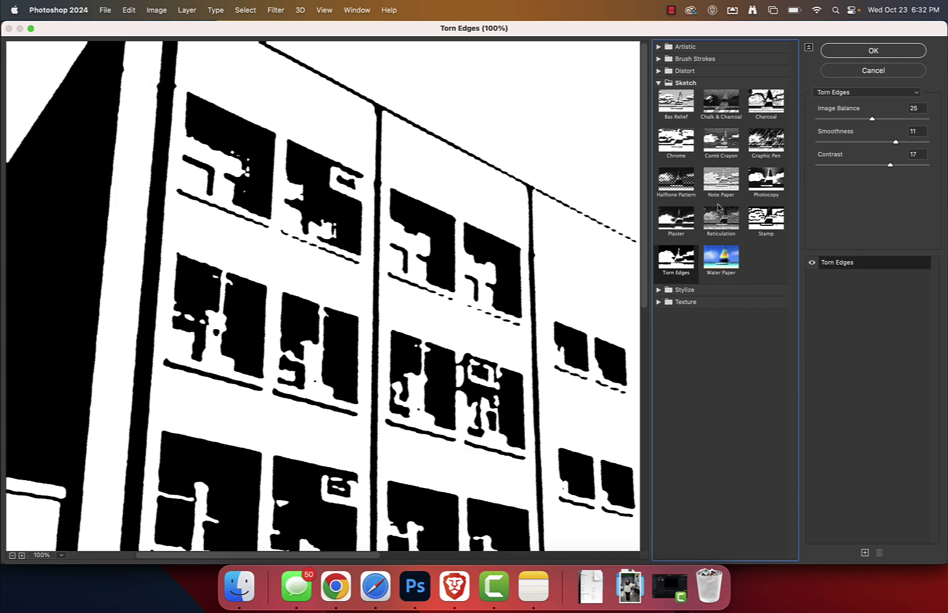
drag(465, 258, 299, 185)
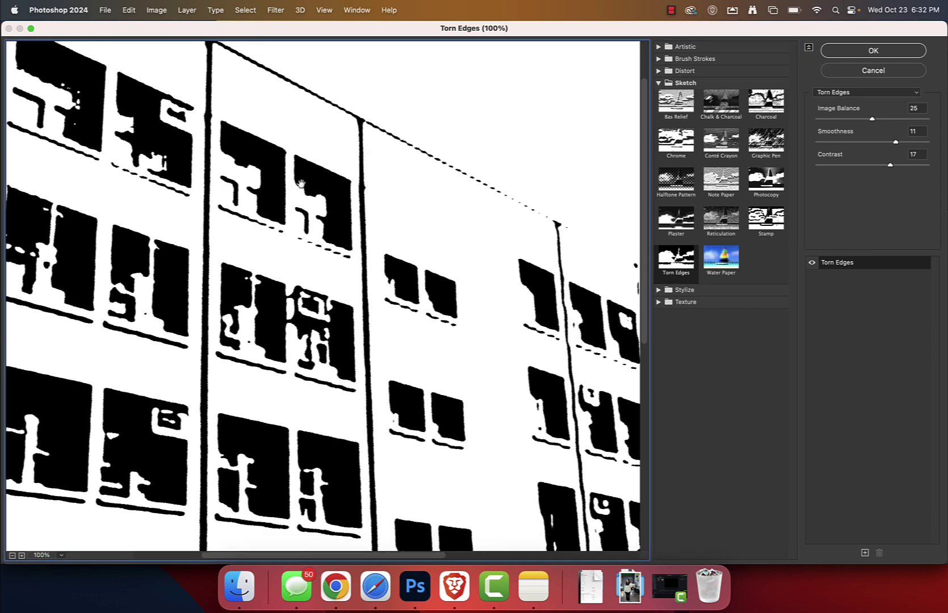
click(890, 50)
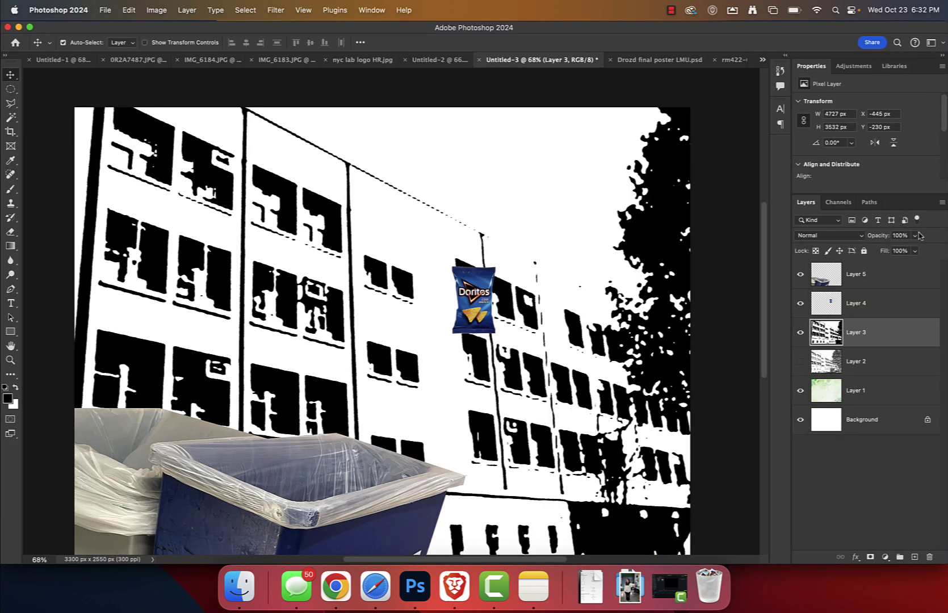
Step: Lower Layer 3's opacity to 22% and toggle its visibility to compare
click(915, 236)
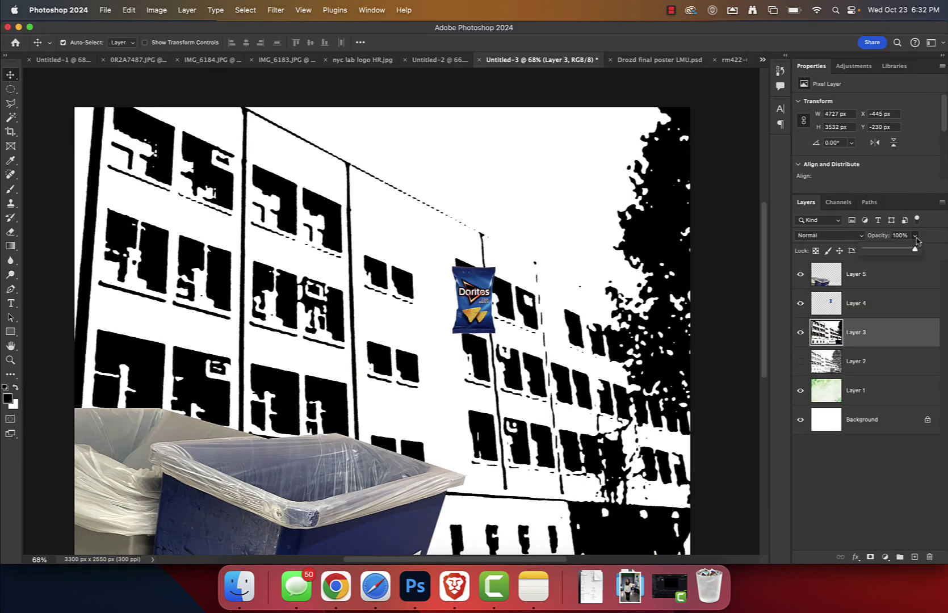
click(885, 250)
drag(885, 252, 877, 253)
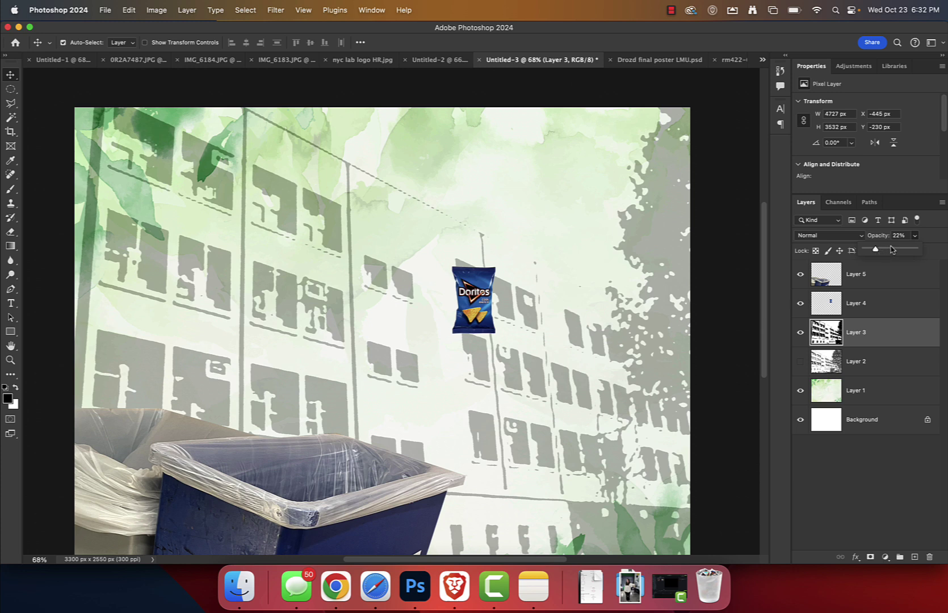
click(801, 333)
click(800, 333)
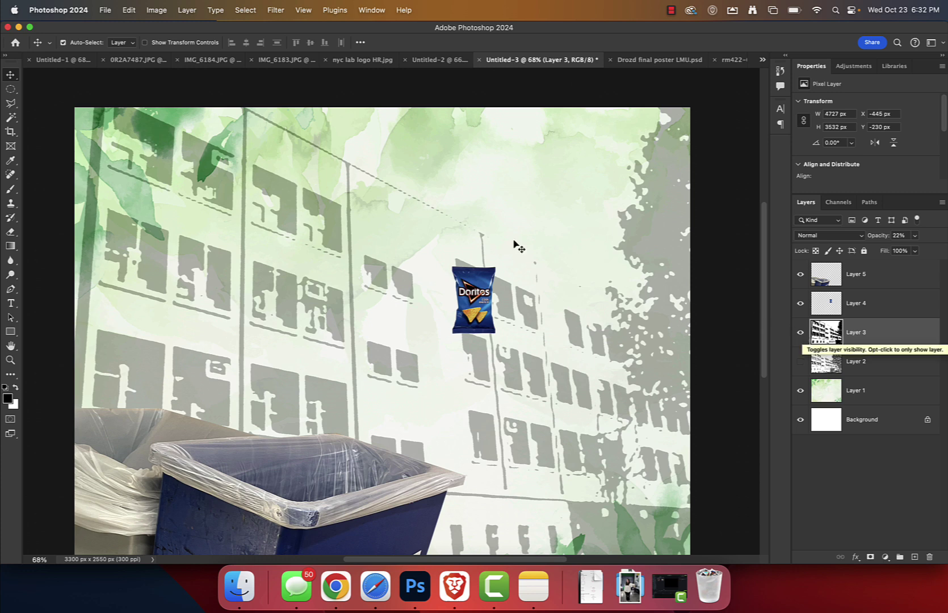
Step: Open 0R2A7702.JPG from the Downloads folder
click(105, 10)
click(114, 35)
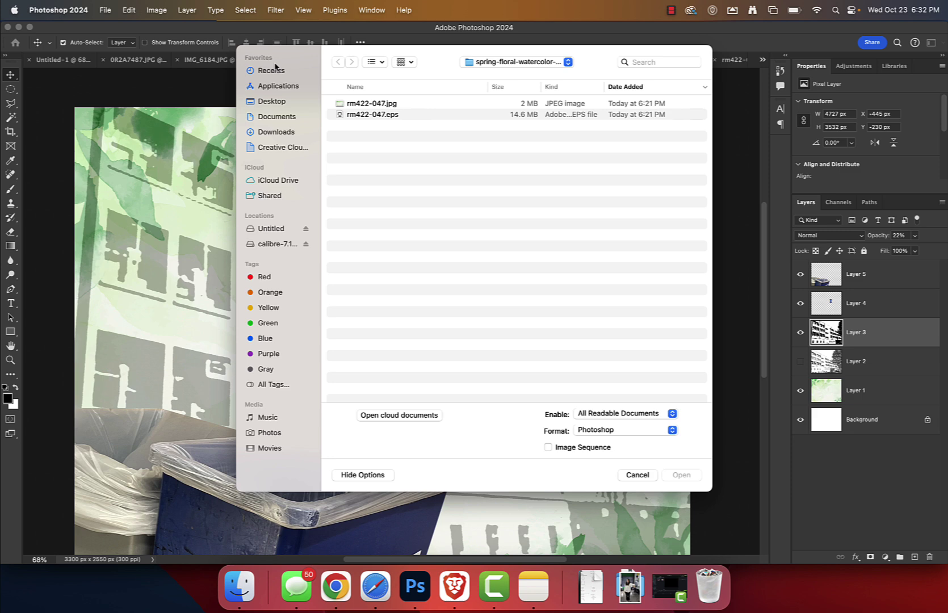
click(263, 132)
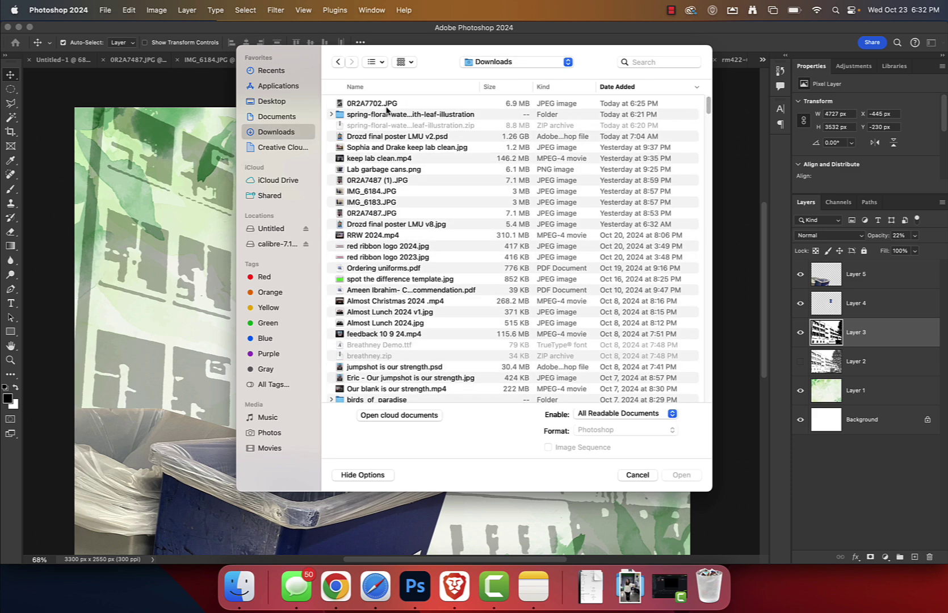
double_click(388, 103)
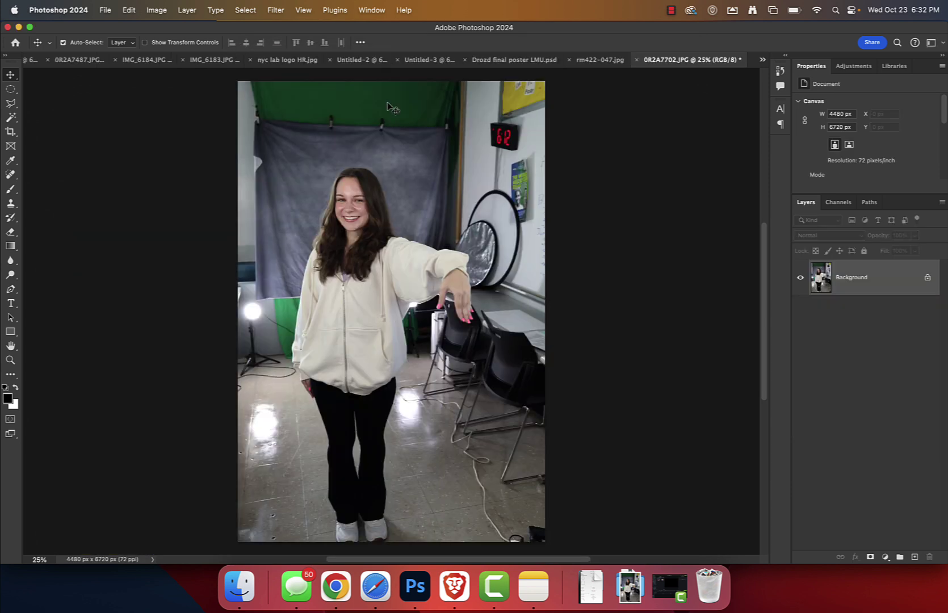
Step: Select the student with Object Selection and zoom in on the gap under her arm
click(17, 120)
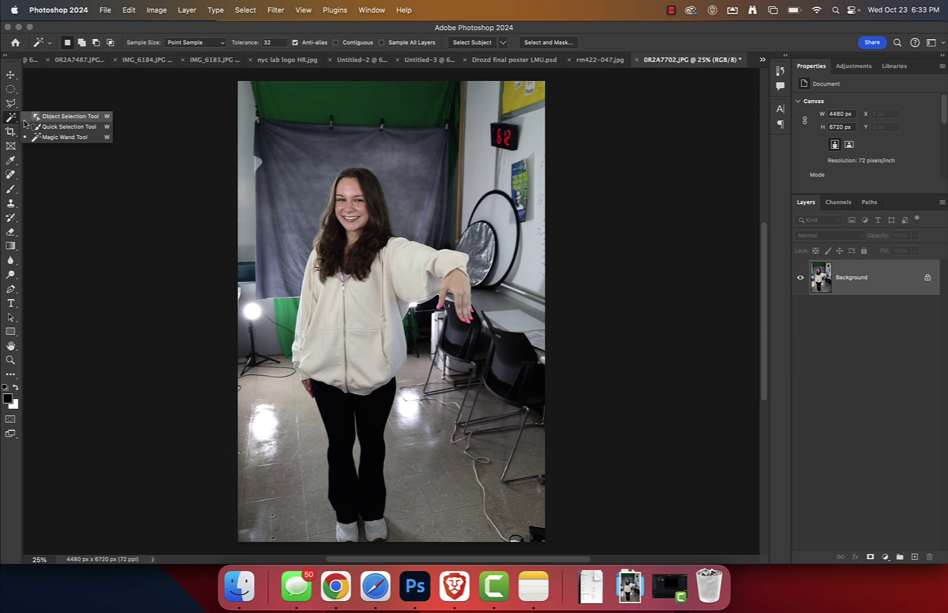
click(67, 117)
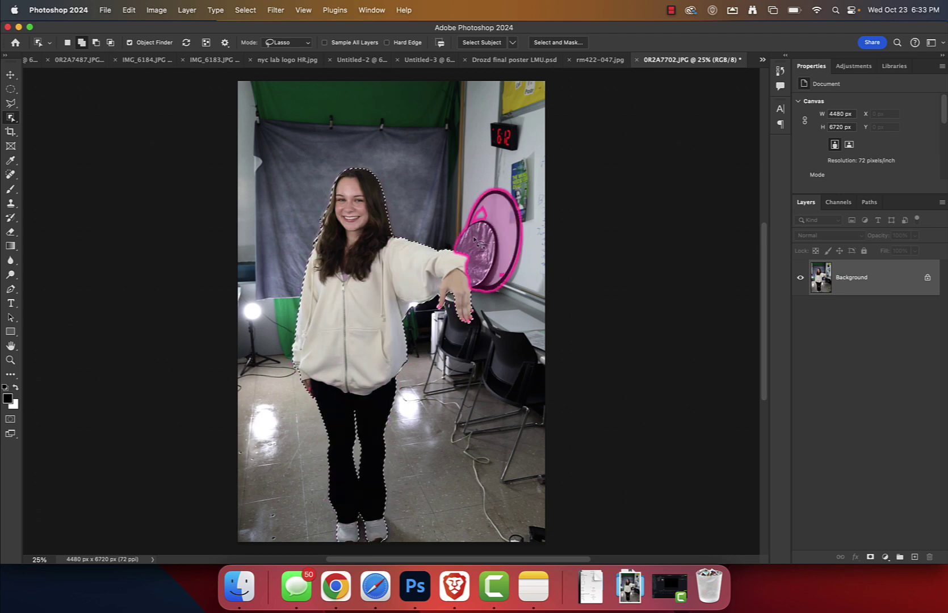
key(super+plus)
key(super+plus)
key(super+plus)
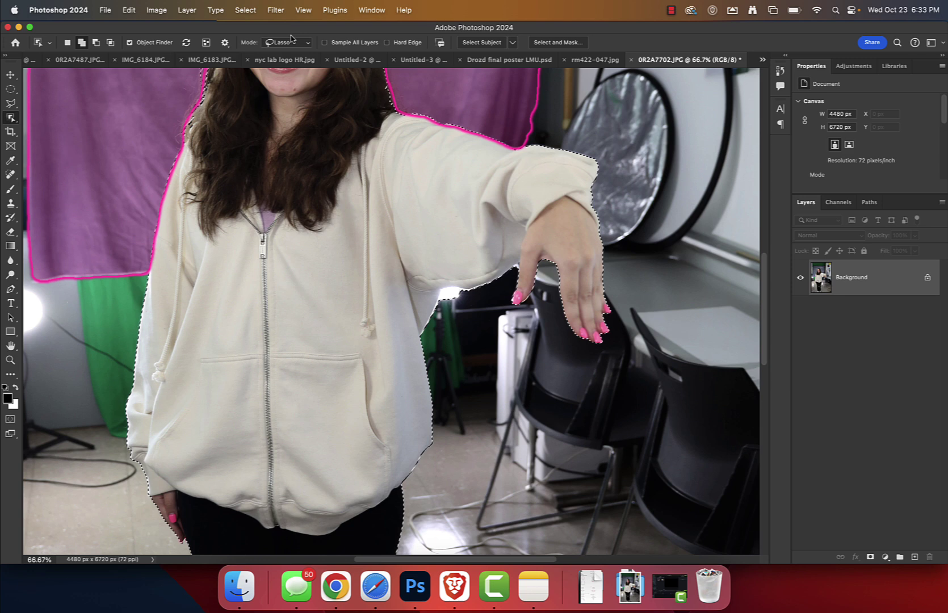
drag(247, 180, 168, 180)
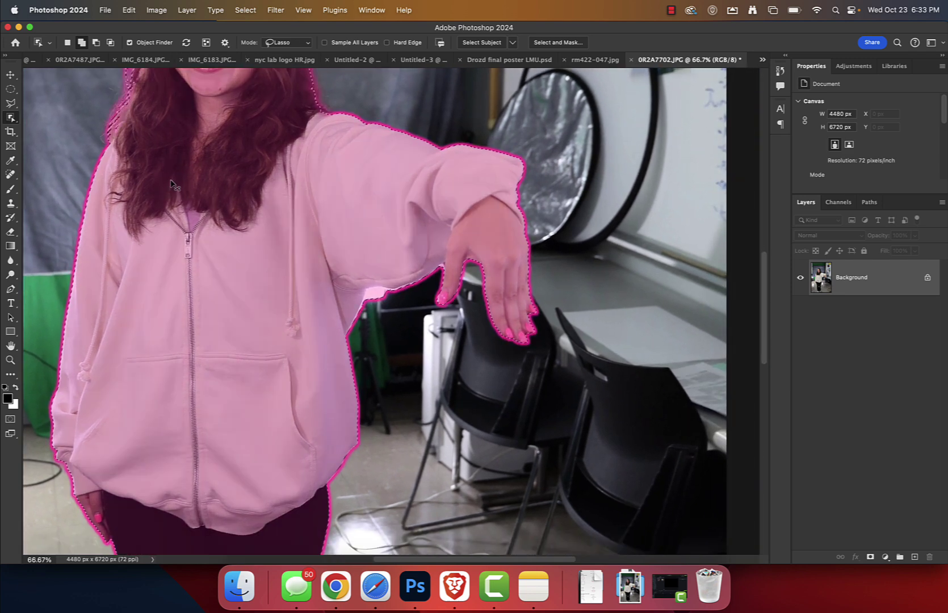
key(super+plus)
key(super+plus)
key(super+plus)
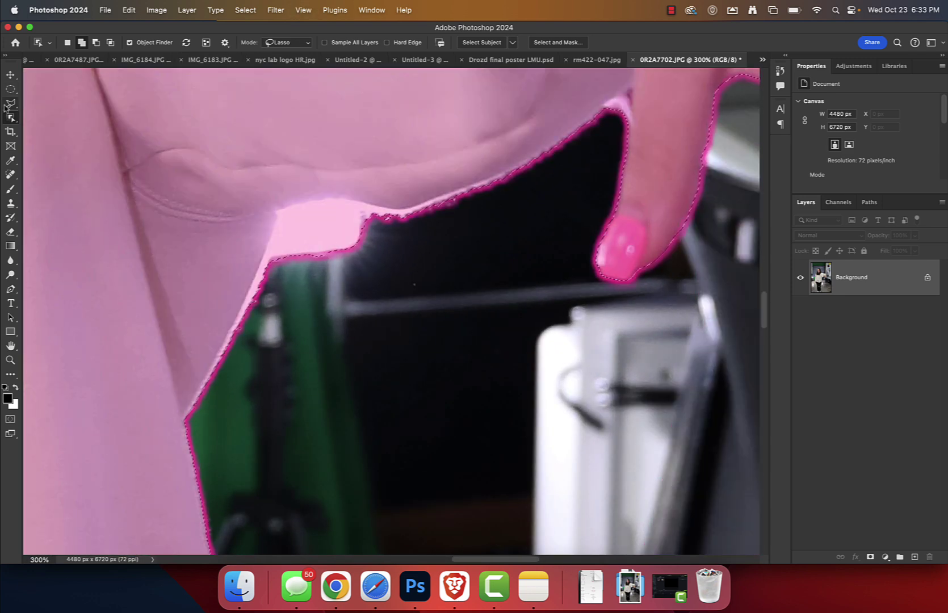
Step: Subtract the bright gap under her arm from the selection with the Polygonal Lasso
click(11, 103)
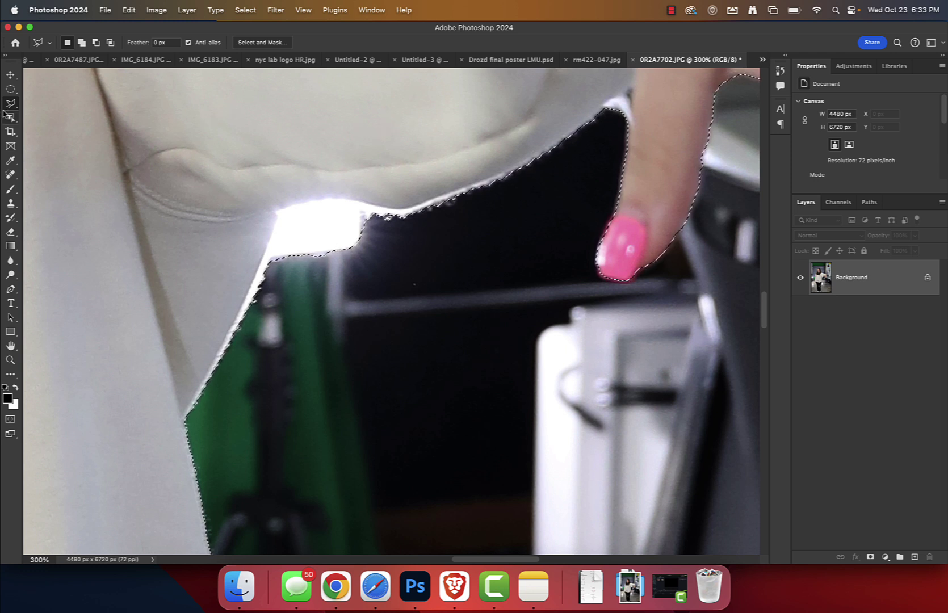
click(96, 42)
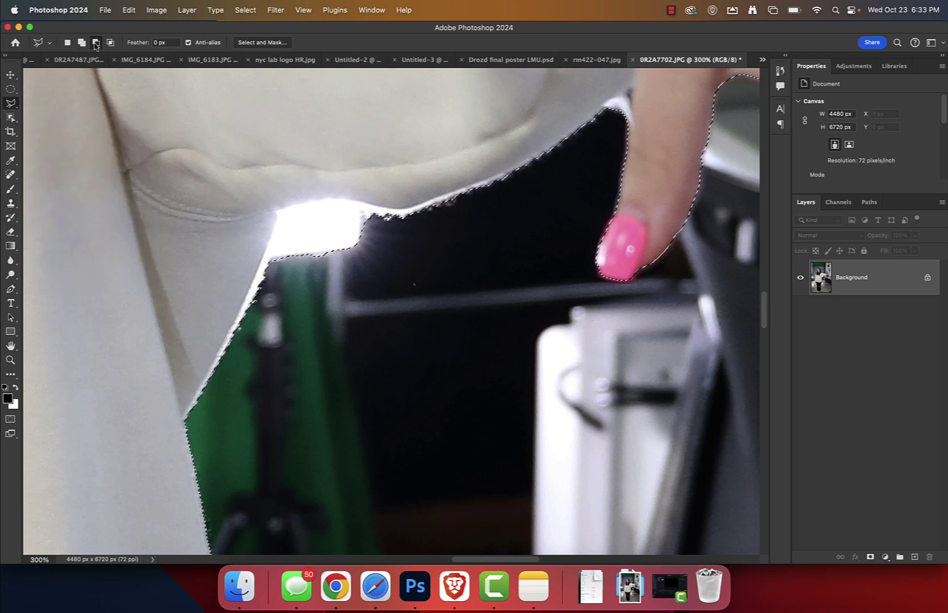
click(604, 137)
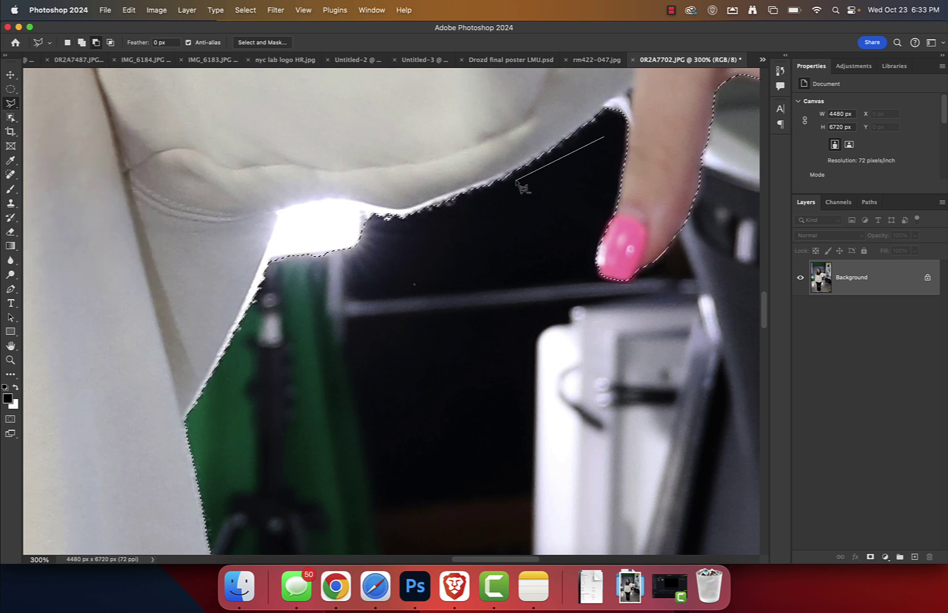
click(454, 191)
click(375, 198)
click(310, 195)
click(278, 205)
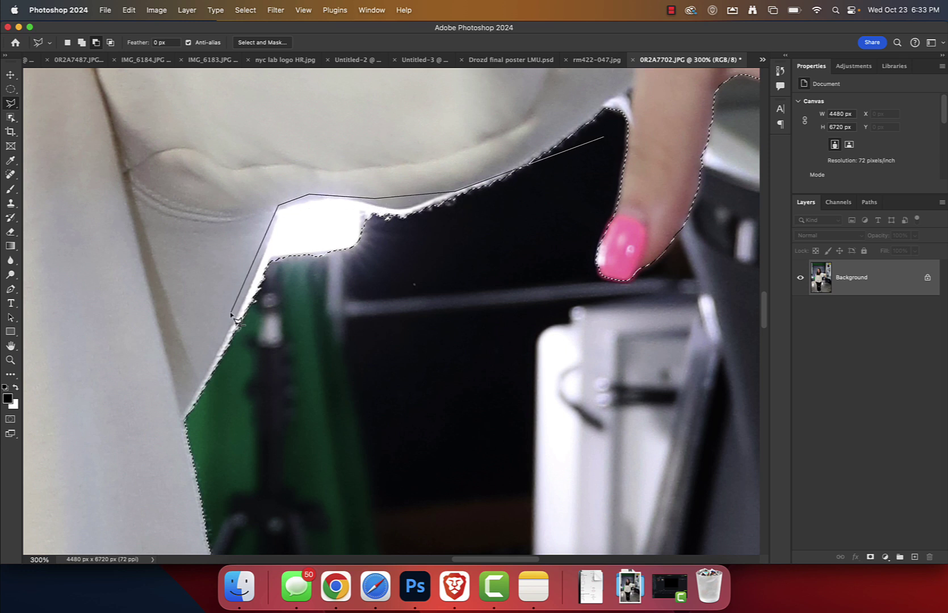
click(206, 371)
double_click(577, 152)
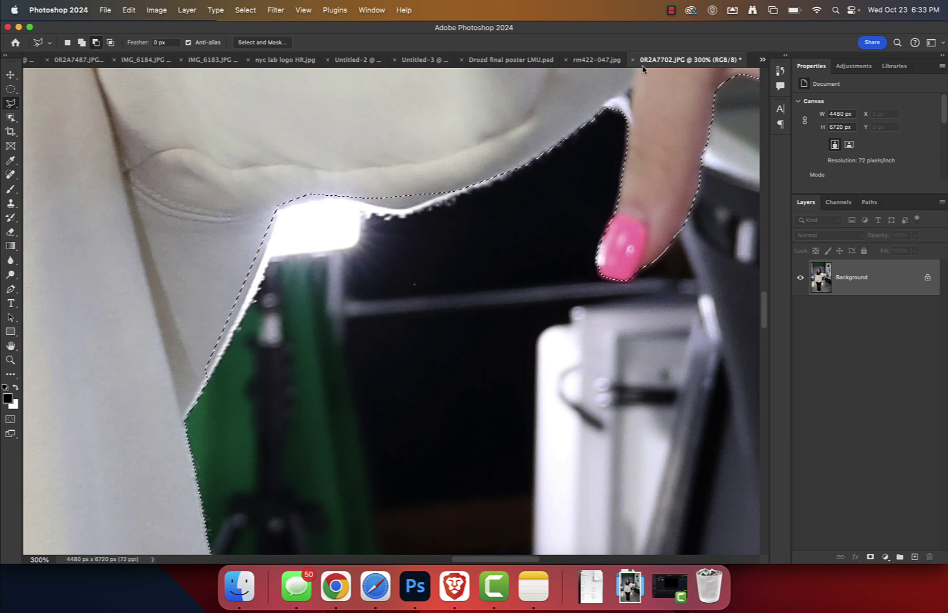
Step: In the Keep Lab Clean poster, scale Layer 6 to 71.4% and raise her hand above the bin
click(508, 60)
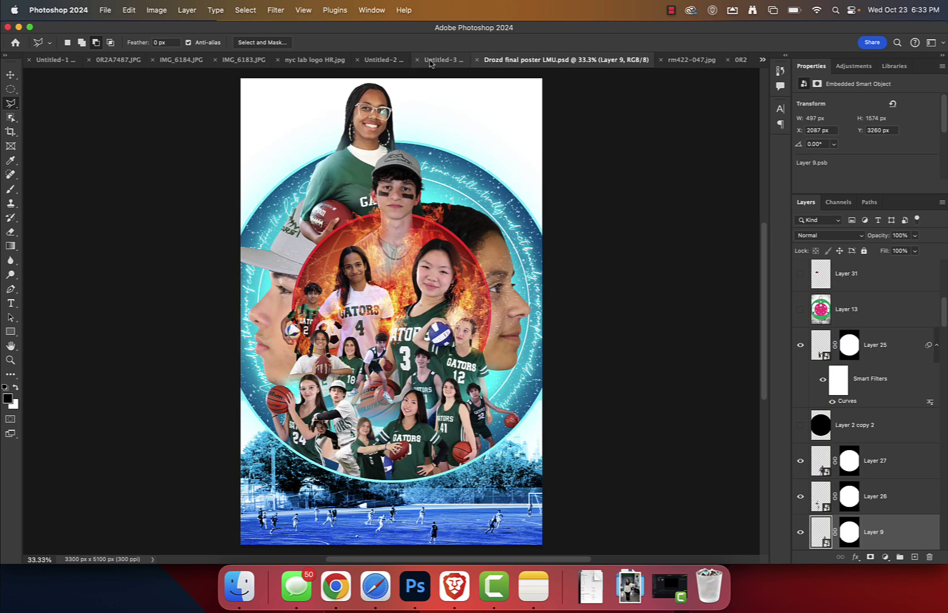
click(429, 60)
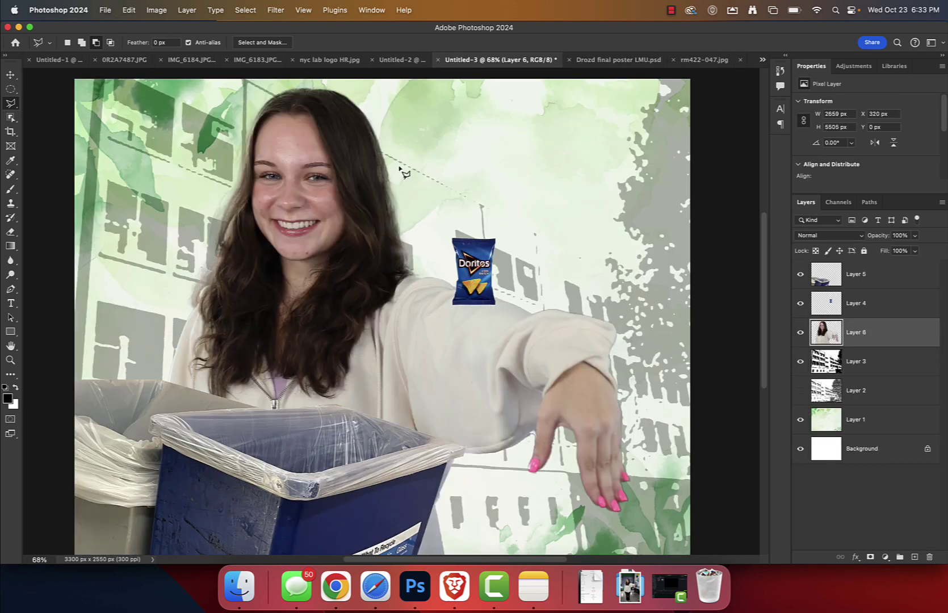
key(ctrl+t)
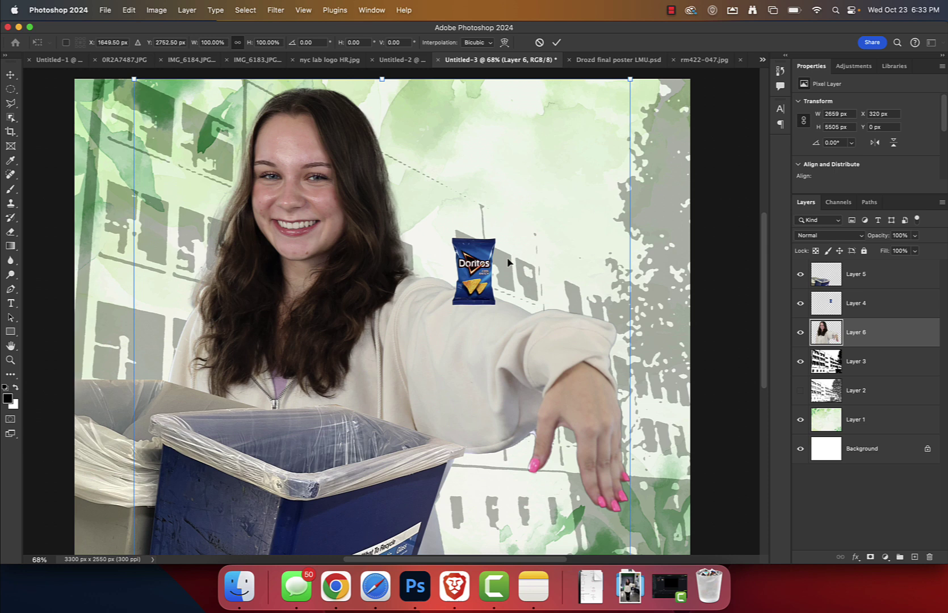
drag(630, 79, 508, 329)
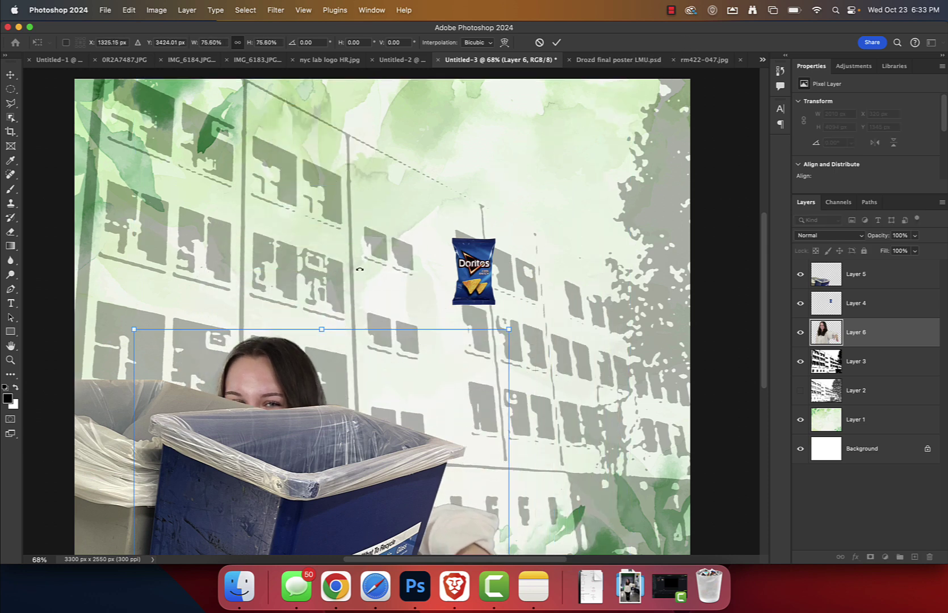
drag(296, 360, 253, 114)
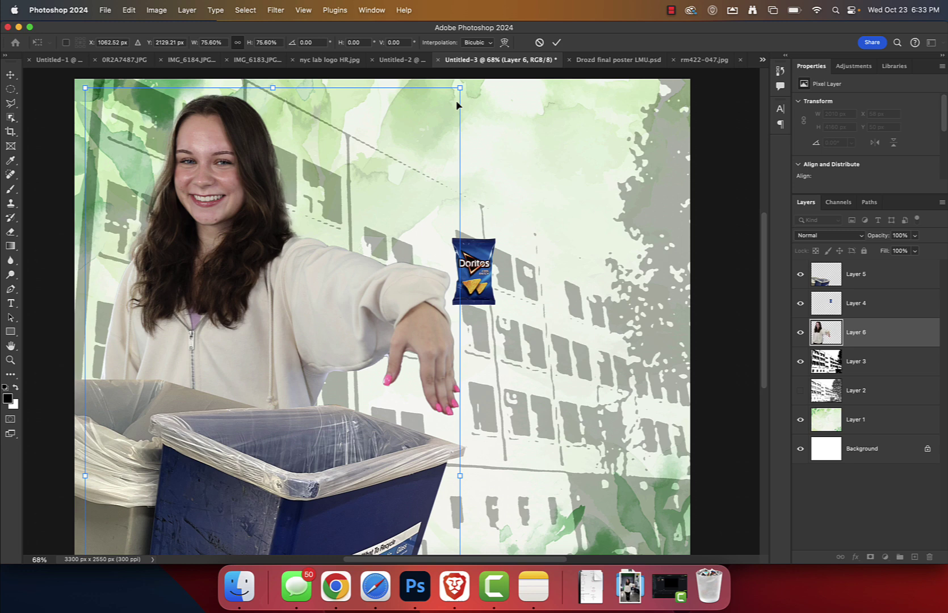
drag(459, 89, 439, 131)
drag(301, 263, 302, 209)
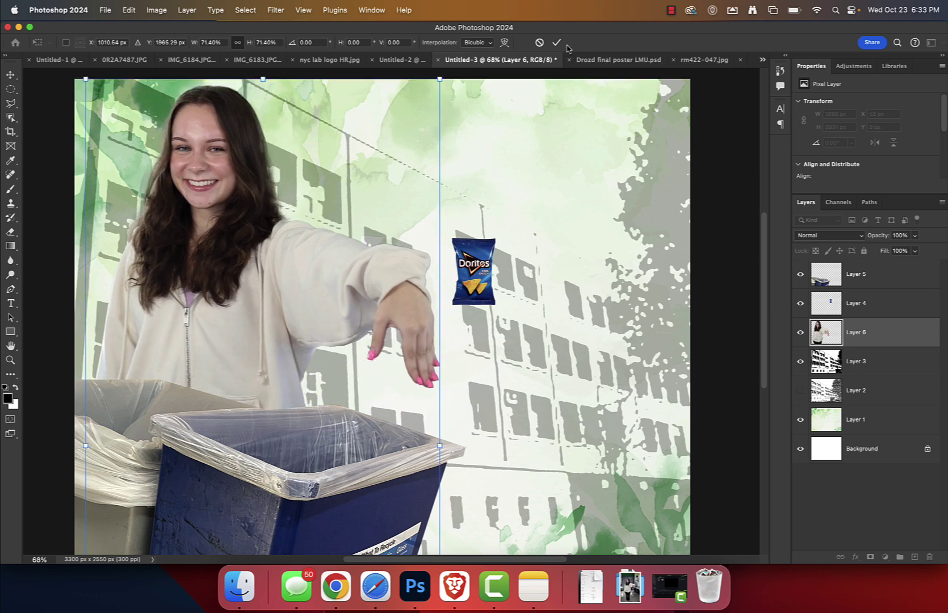
click(556, 43)
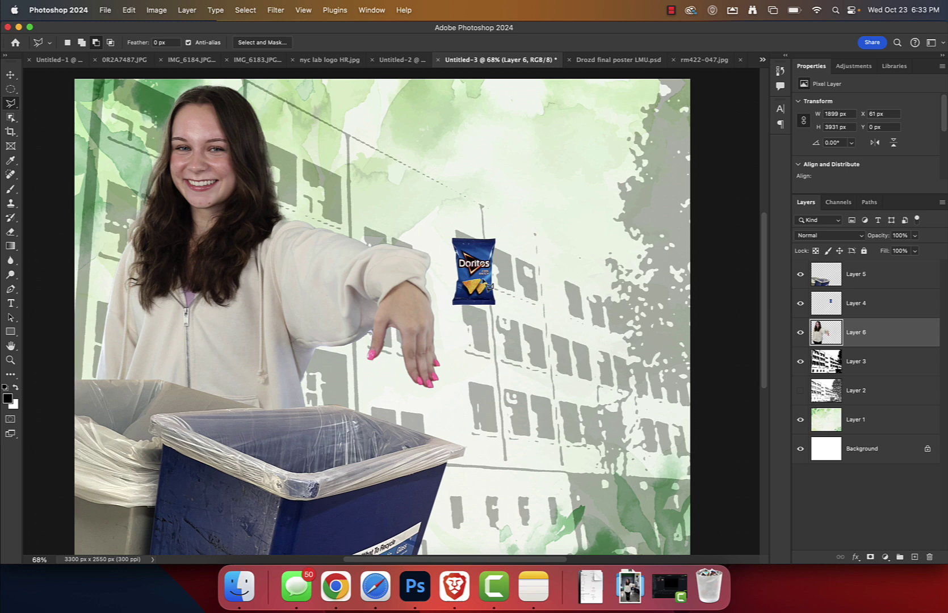
Step: Move the Doritos bag down-left toward the student's hand
click(493, 275)
key(Escape)
key(v)
mouse_move(484, 262)
mouse_down()
mouse_move(478, 307)
mouse_move(465, 294)
mouse_up()
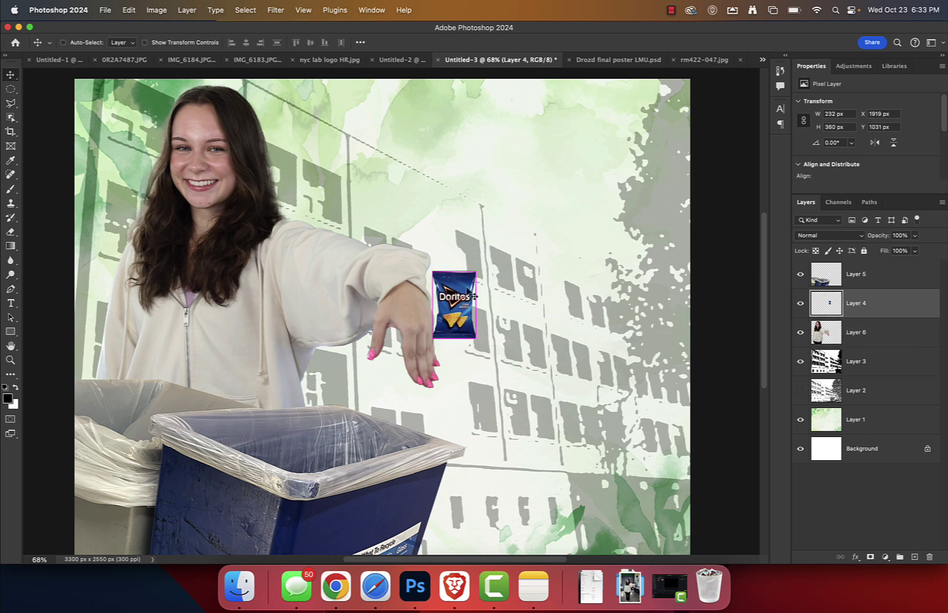
Step: Enlarge the Doritos bag to 182.27%, rotate it and hang it from her fingers
key(ctrl+t)
drag(479, 340, 546, 227)
drag(487, 344, 415, 390)
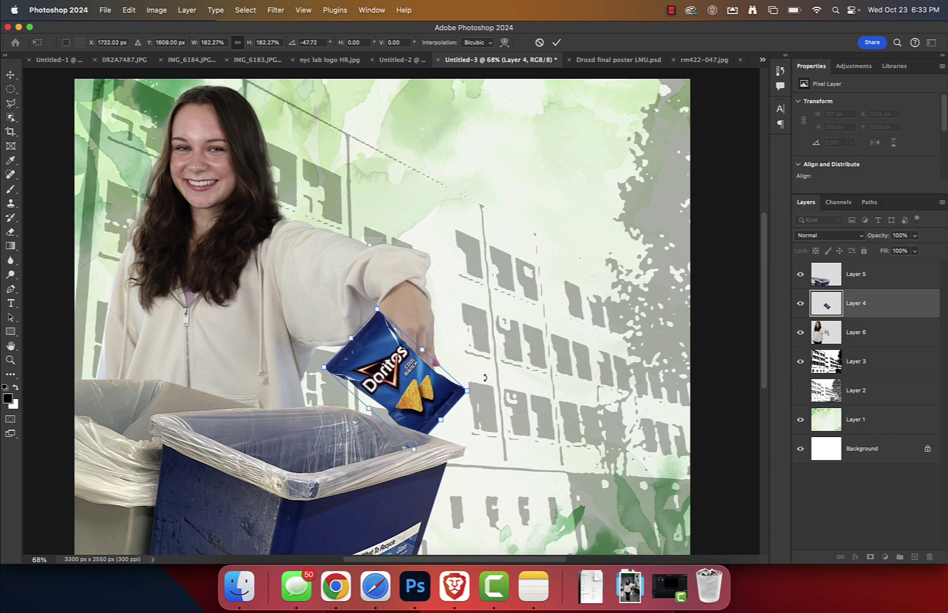
drag(486, 378, 508, 287)
drag(409, 412, 410, 398)
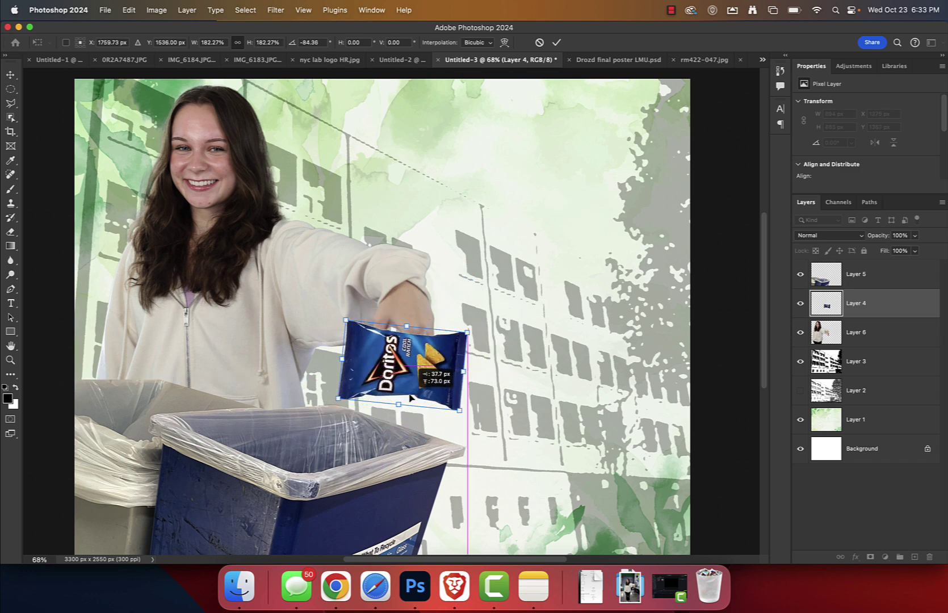
click(557, 42)
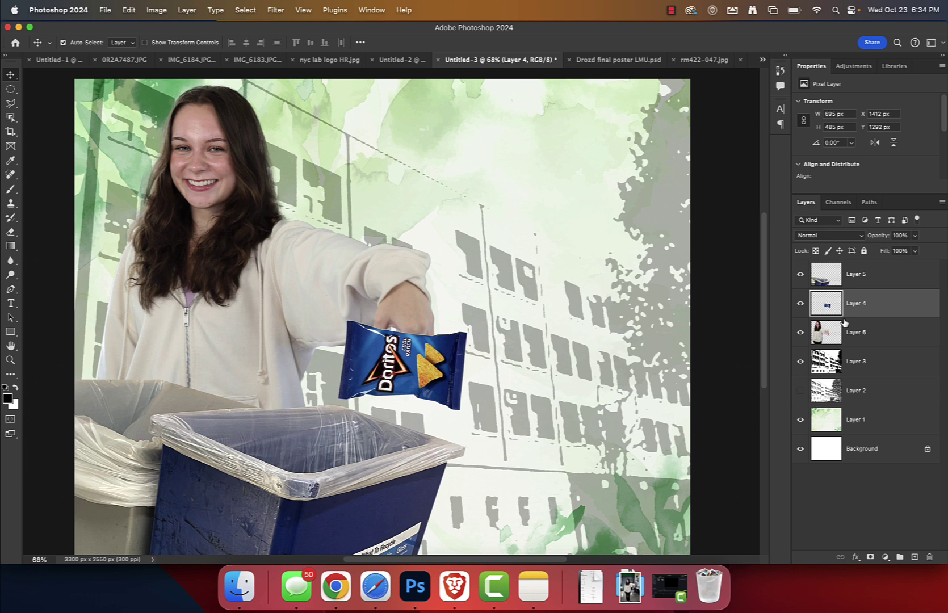
Step: Duplicate the girl's layer as Layer 6 copy
click(836, 341)
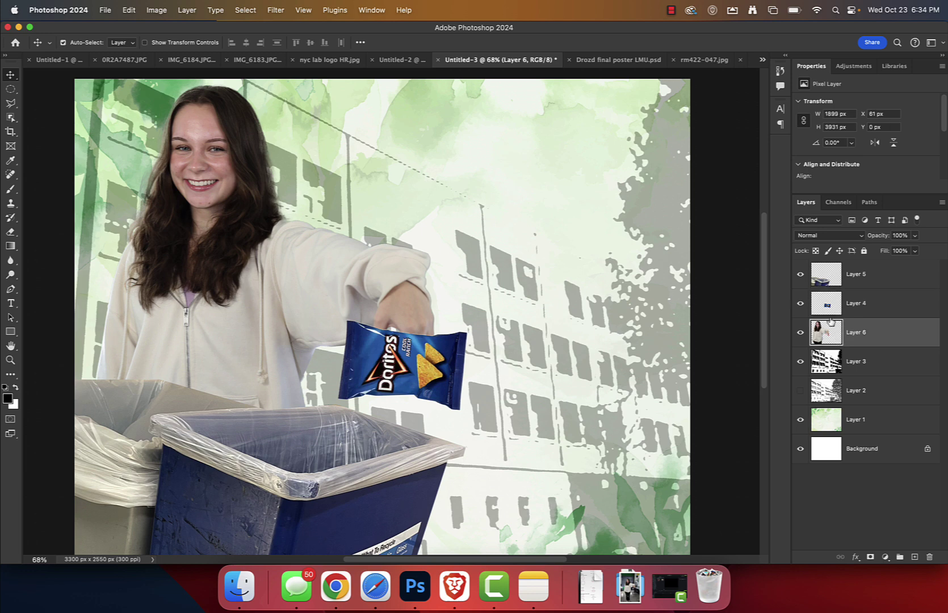
key(m)
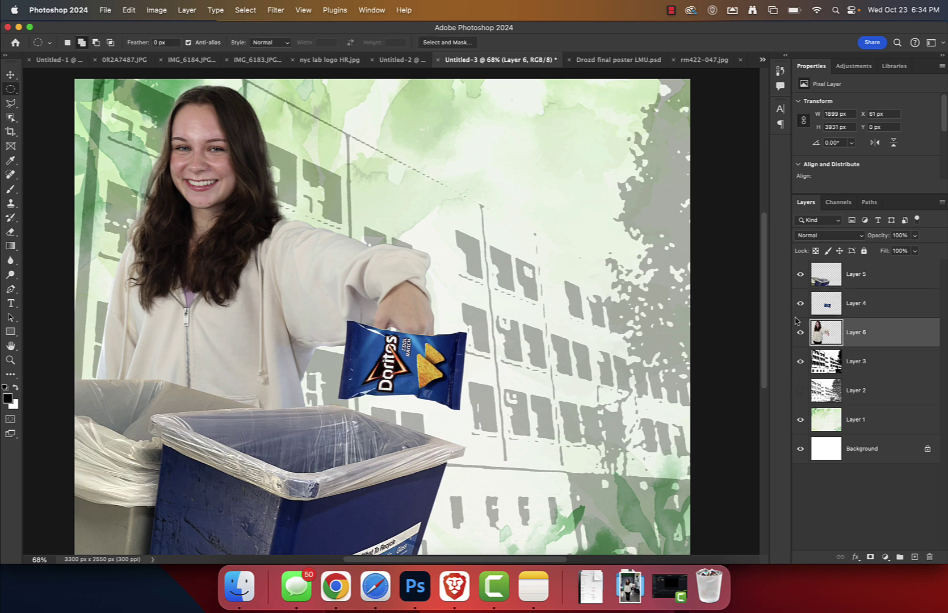
click(10, 91)
click(68, 89)
key(super+j)
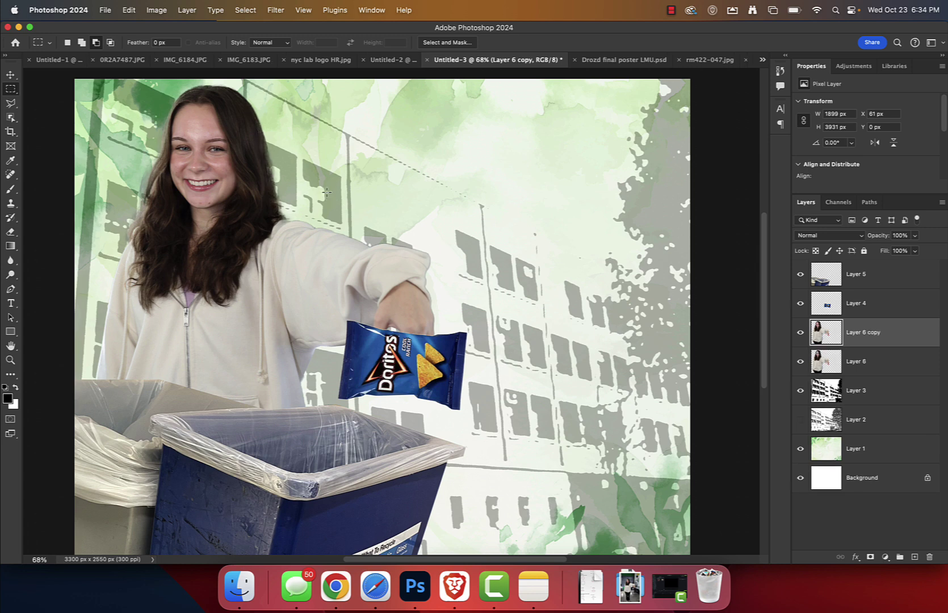
key(v)
drag(264, 261, 392, 259)
Step: Copy and paste the hand-and-bag area, then raise the girl's copy above the Doritos bag
key(m)
drag(320, 181, 534, 429)
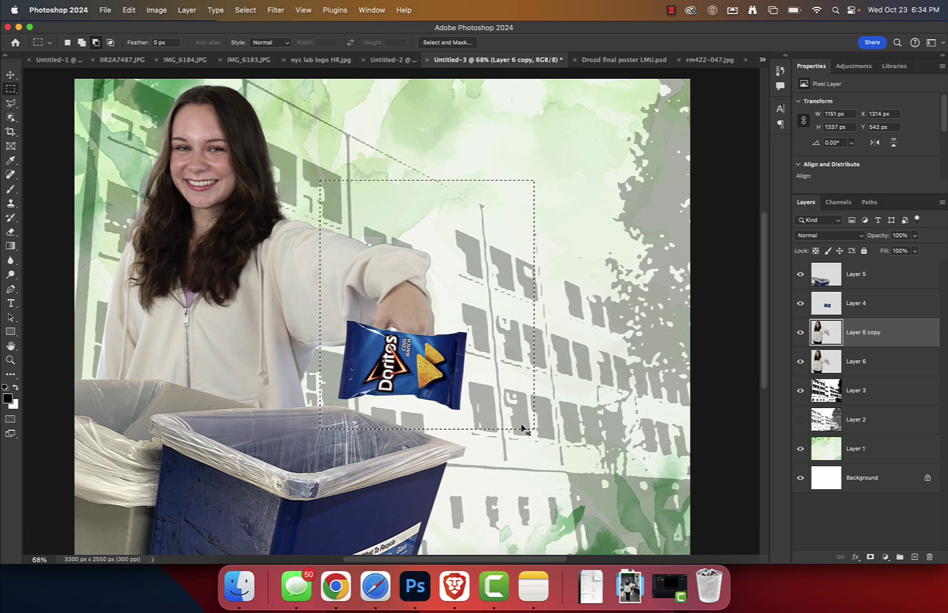
key(super+c)
key(super+v)
key(v)
drag(452, 385, 467, 314)
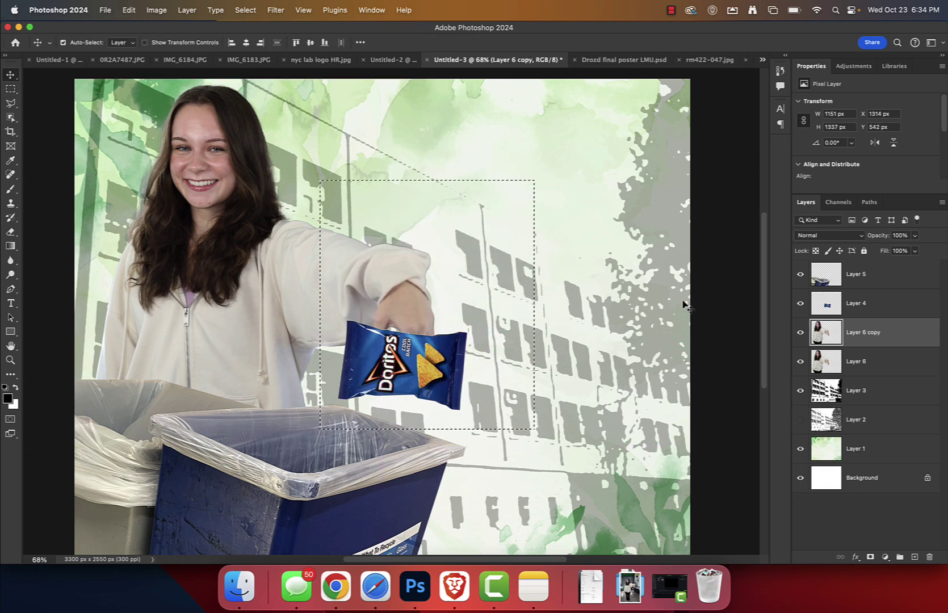
key(super+bracketright)
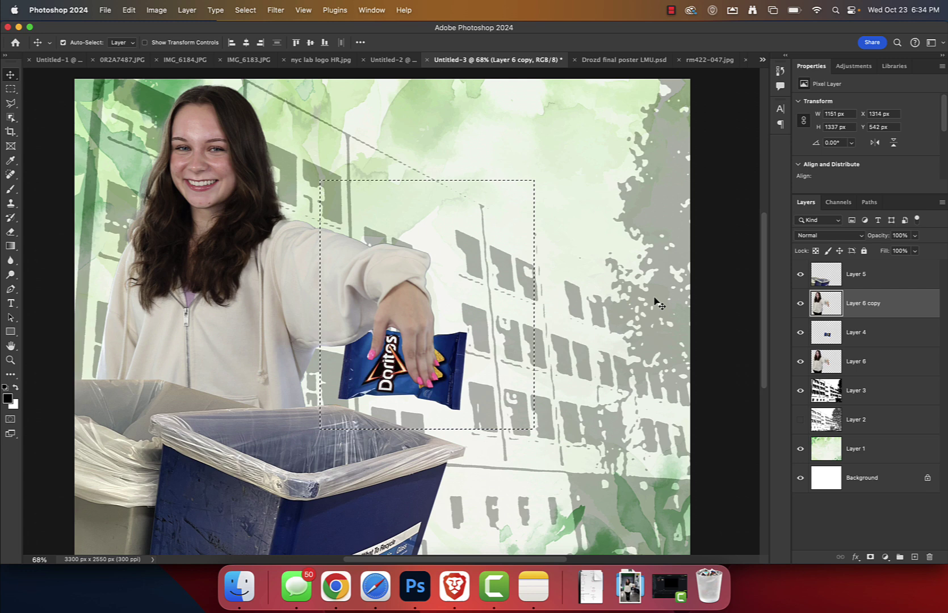
key(super+equal)
key(super+equal)
key(super+equal)
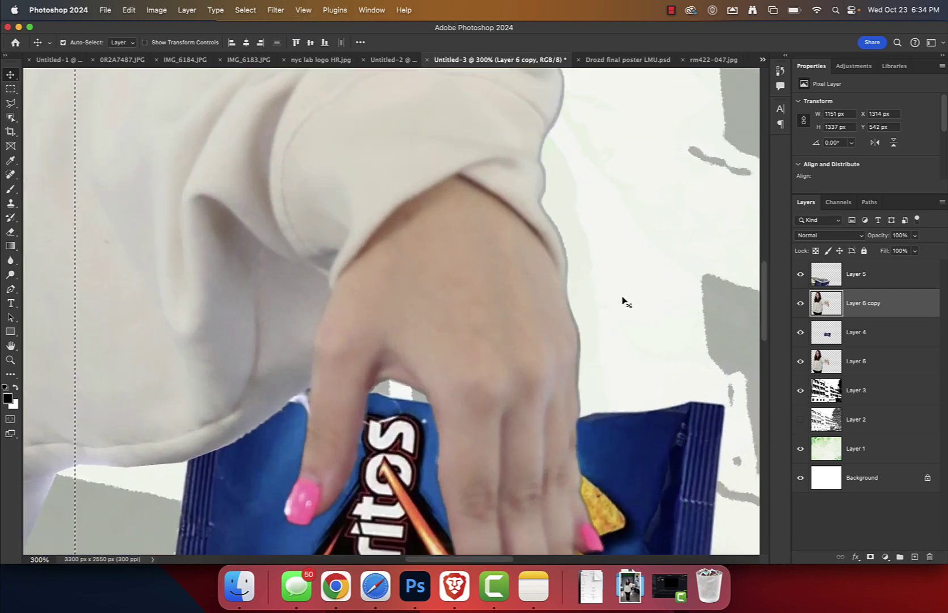
Step: Nudge the Doritos bag layer up about 17 px
scroll(363, 398, down, 5)
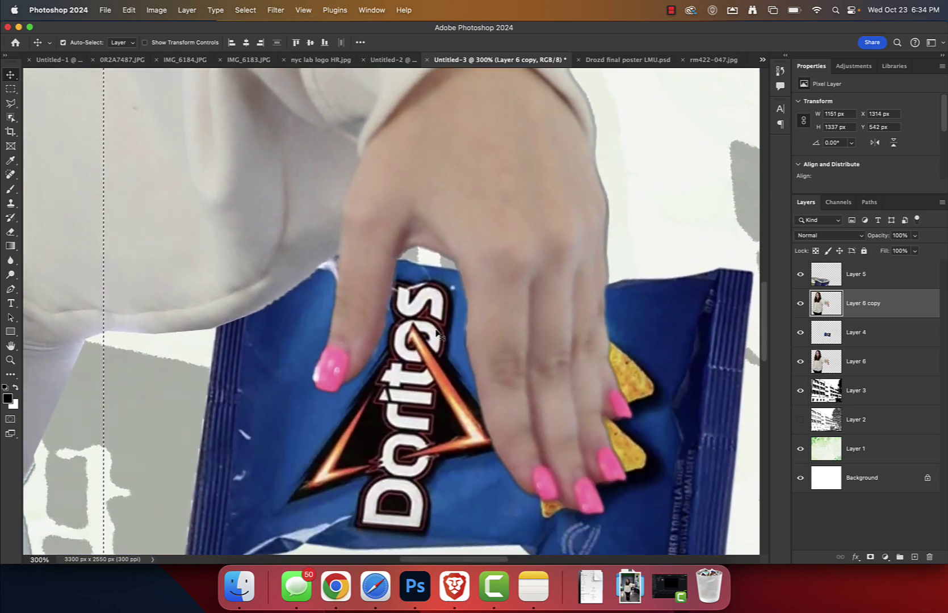
key(super)
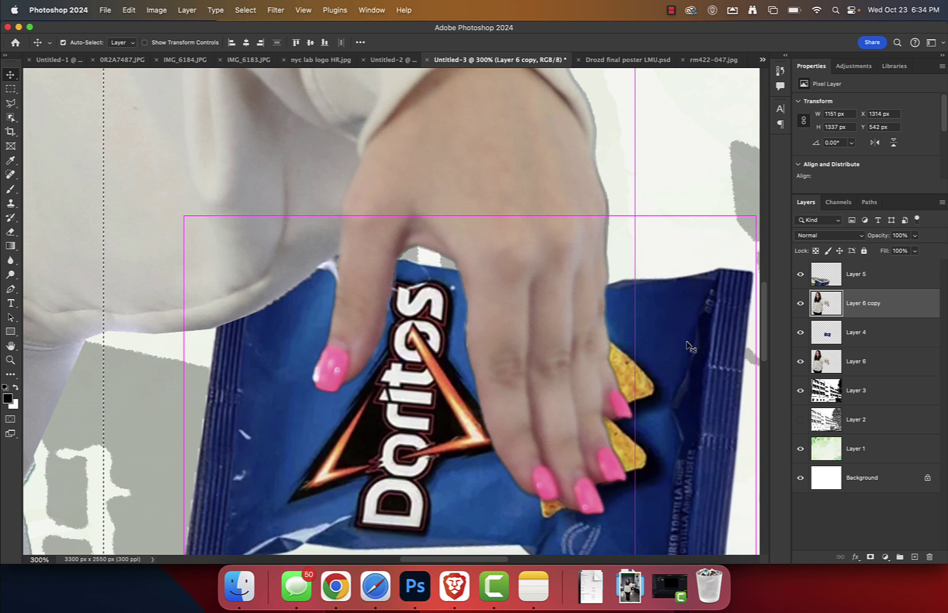
click(815, 333)
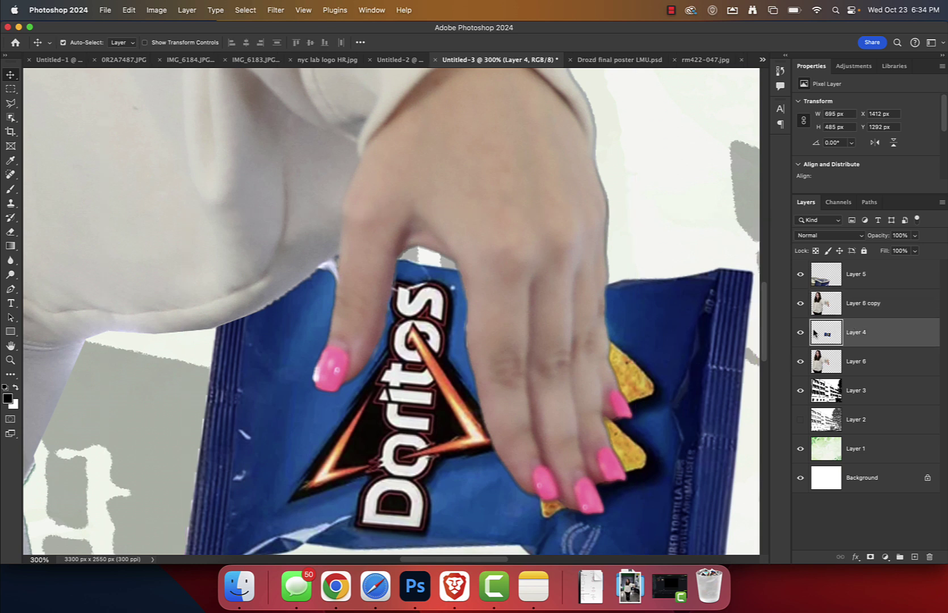
drag(319, 530, 319, 512)
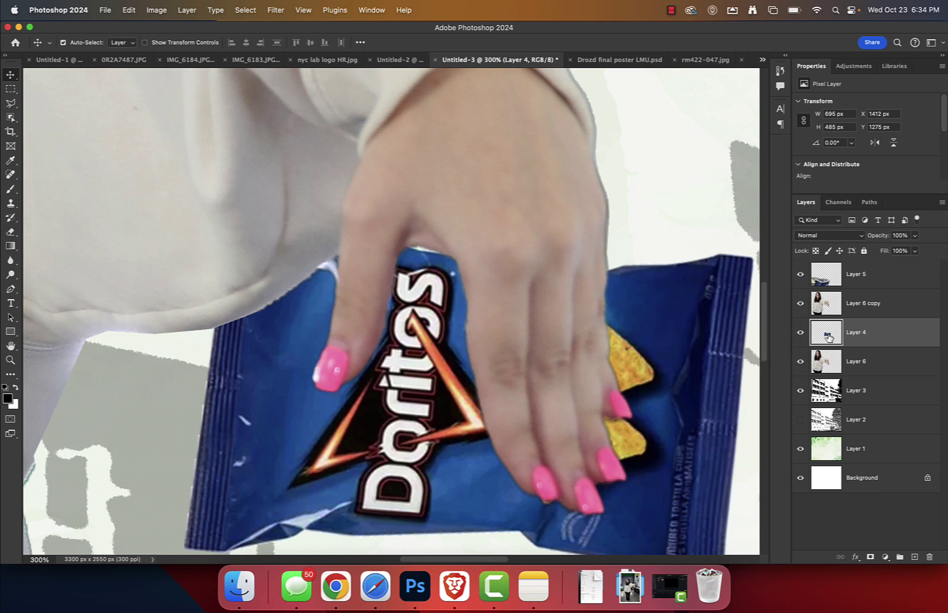
Step: Load the bag's outline and erase the copied finger over its left side
key(super)
super+click(826, 335)
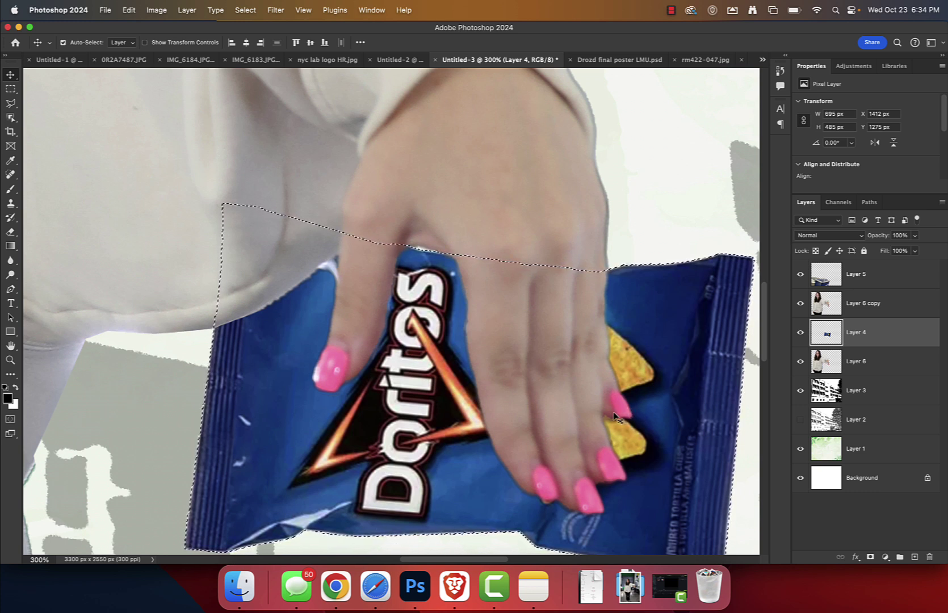
click(832, 308)
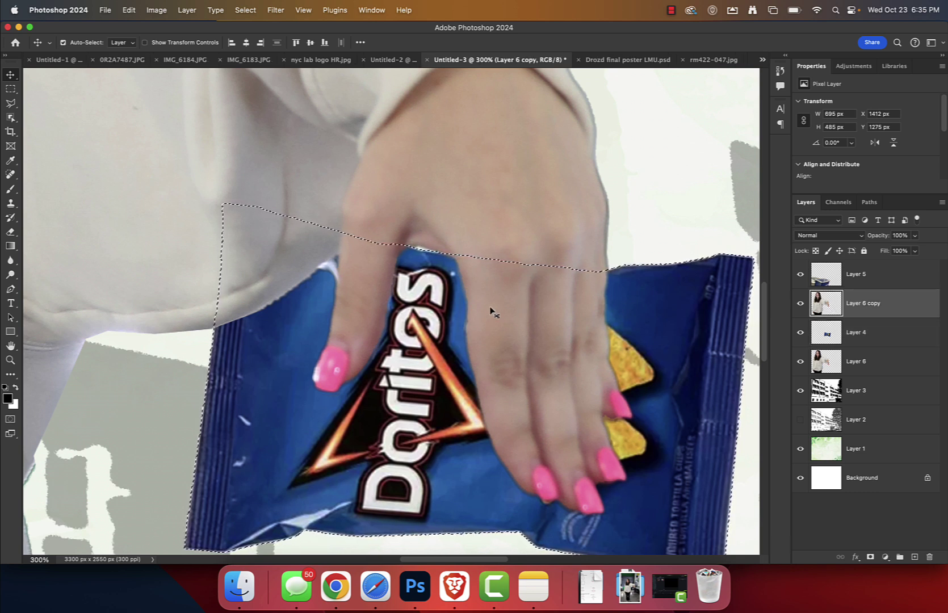
key(e)
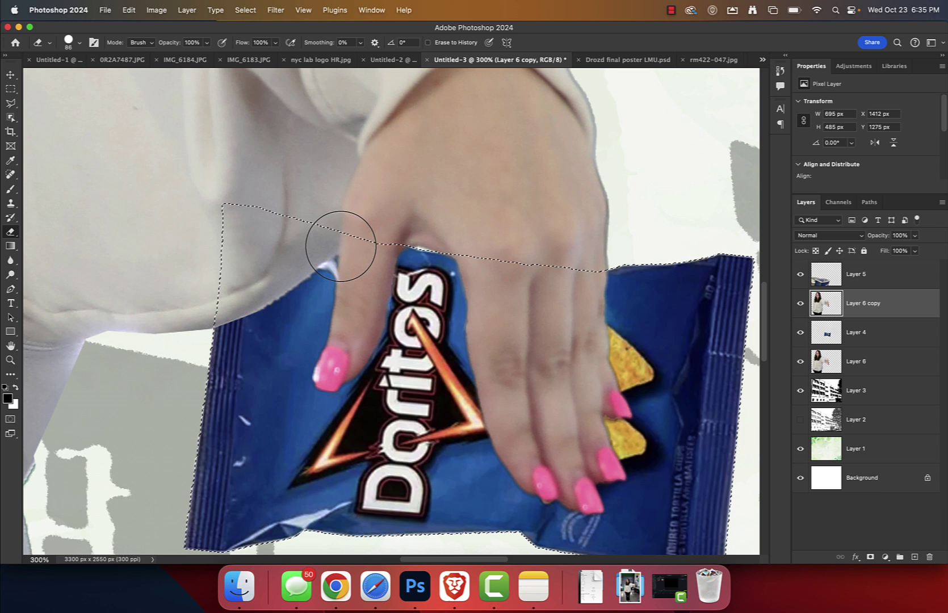
mouse_move(341, 246)
mouse_down()
mouse_move(372, 261)
mouse_move(364, 333)
mouse_move(334, 390)
mouse_move(312, 384)
mouse_move(329, 317)
mouse_move(326, 254)
mouse_move(312, 233)
mouse_move(299, 283)
mouse_move(263, 233)
mouse_move(242, 227)
mouse_move(230, 316)
mouse_up()
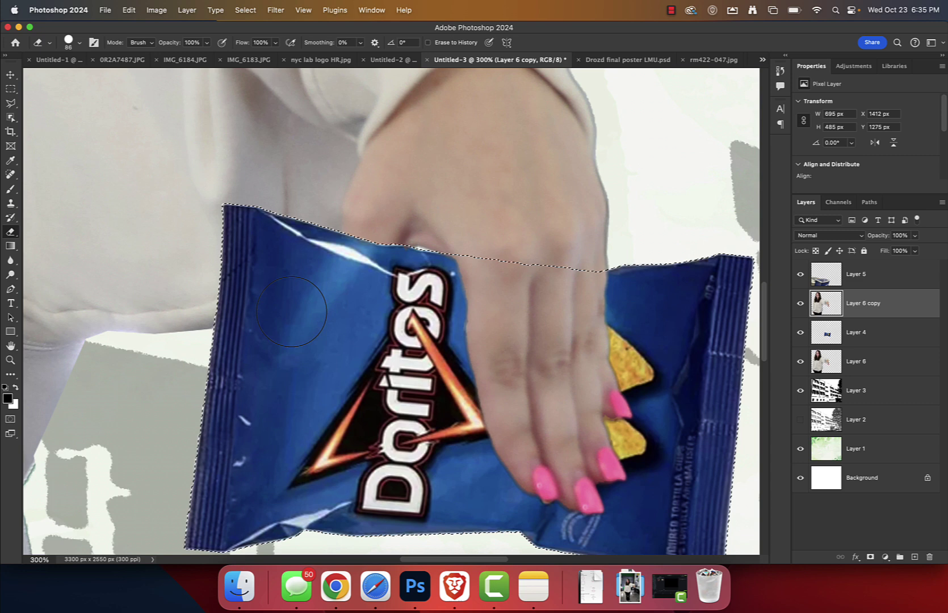
Step: Undo the earlier erase and try erasing the hand over the bag top at 50% opacity
key(super+d)
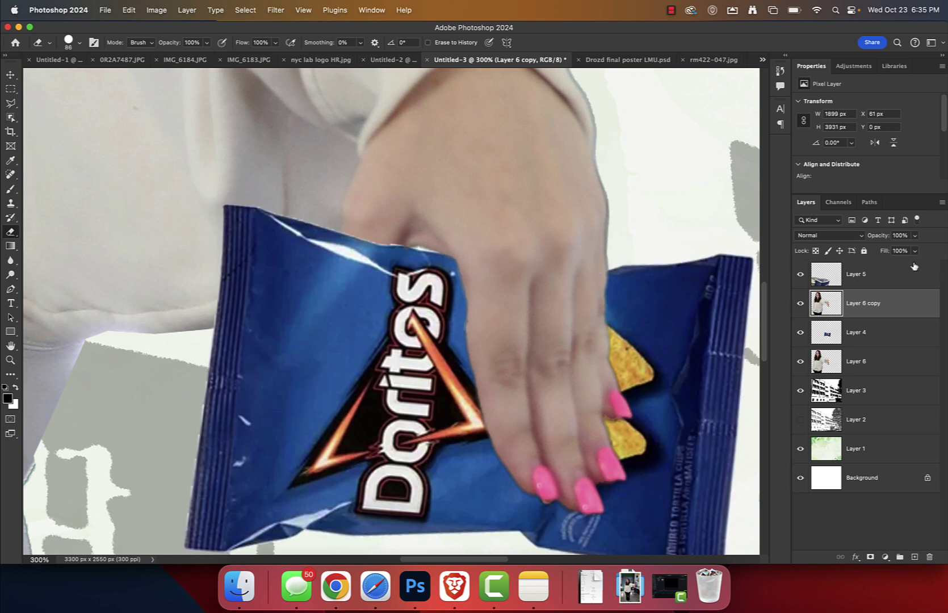
key(super+0)
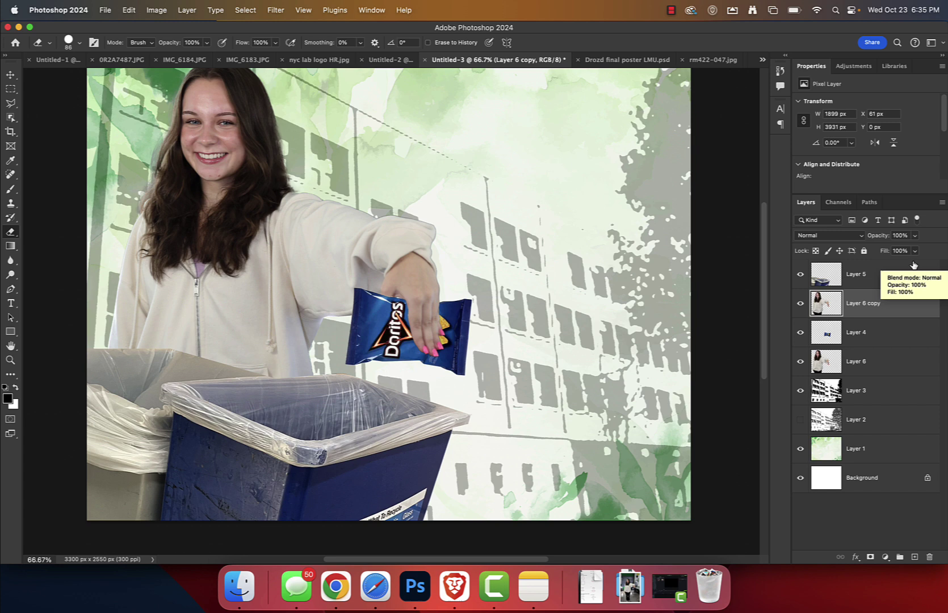
key(super+z)
key(super+z)
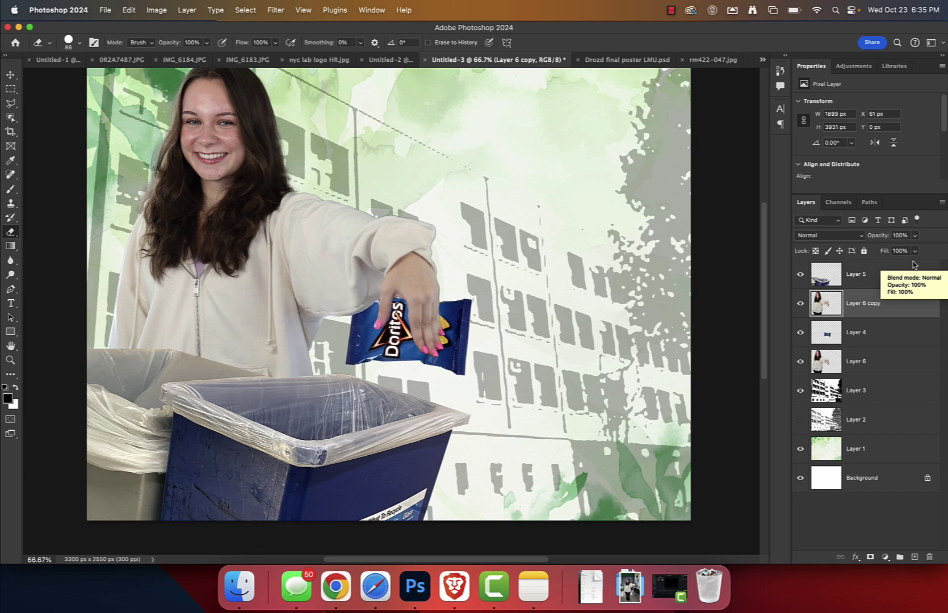
key(super+equal)
key(super+equal)
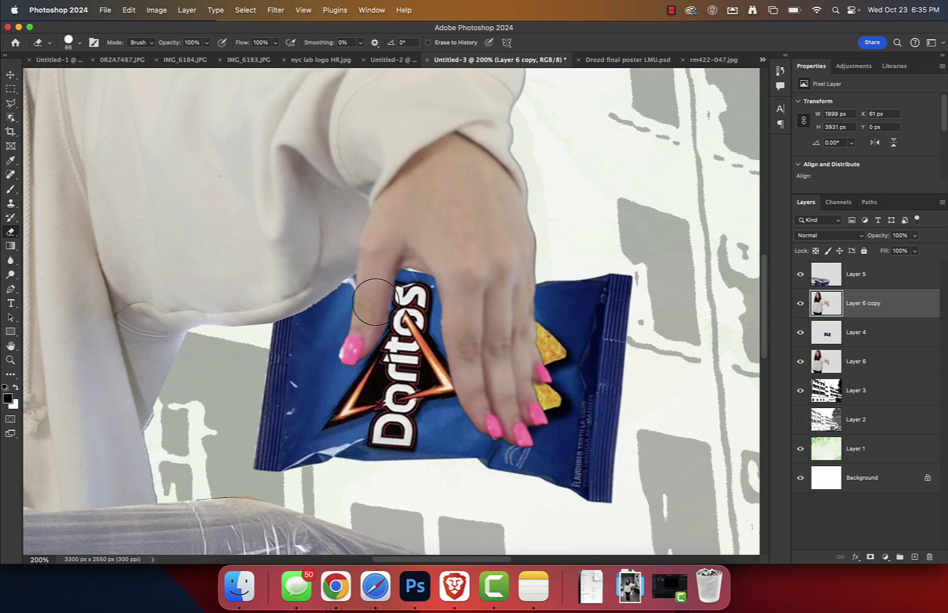
key(v)
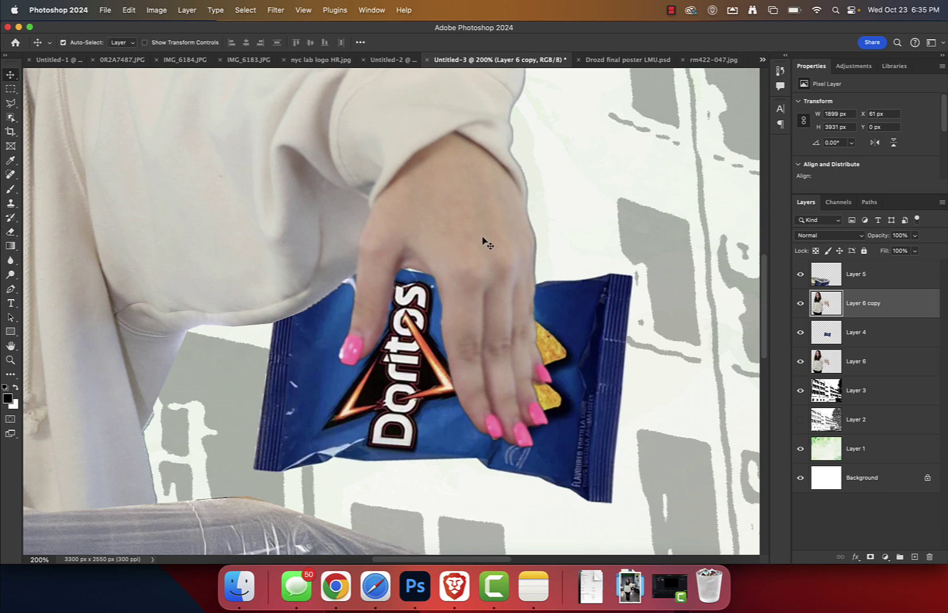
key(5)
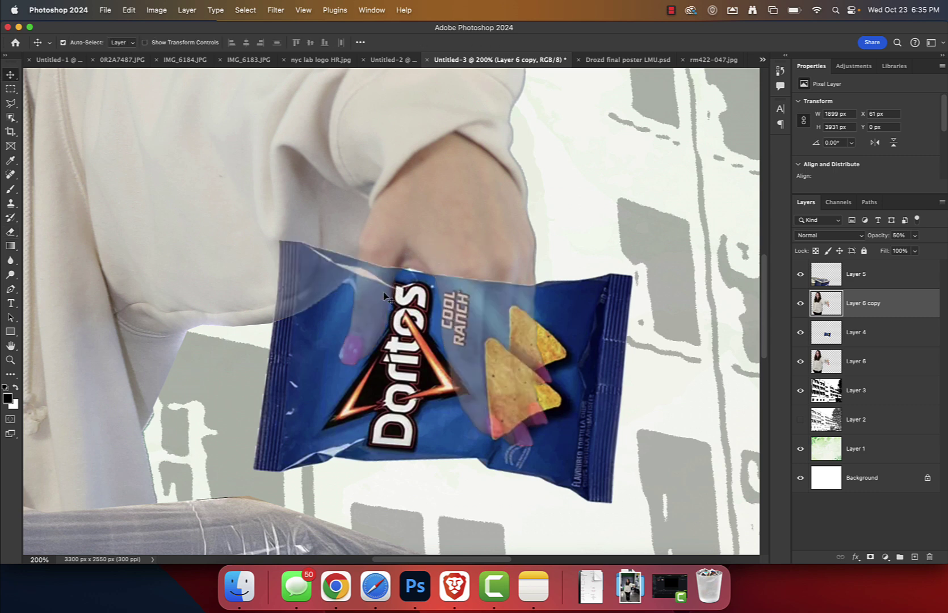
key(e)
mouse_move(370, 290)
mouse_down()
mouse_move(365, 341)
mouse_move(351, 293)
mouse_move(308, 260)
mouse_move(351, 256)
mouse_move(376, 271)
mouse_move(314, 294)
mouse_move(294, 262)
mouse_move(292, 311)
mouse_up()
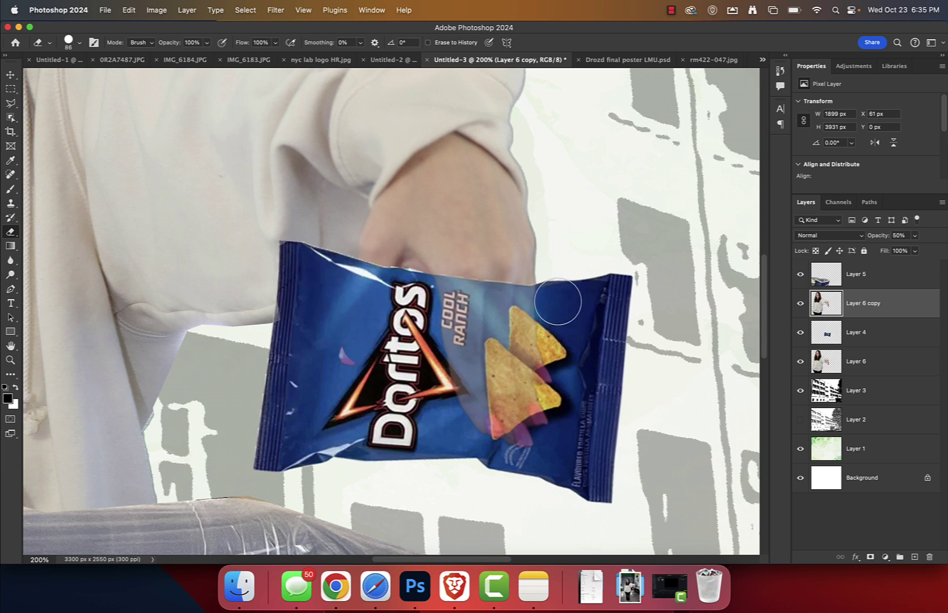
key(super+z)
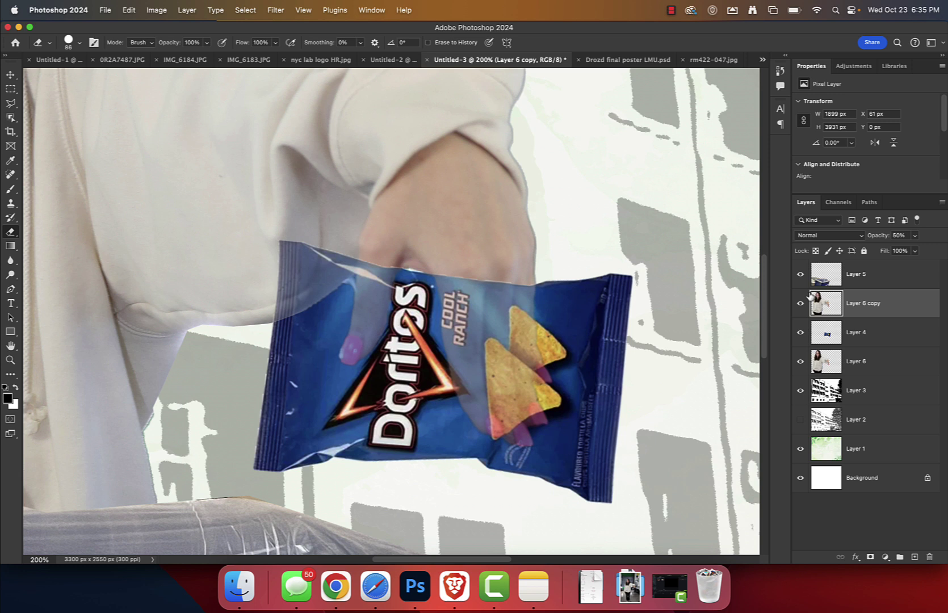
Step: Restore the hand copy to 100% and erase hand and sleeve inside the bag's outline
key(v)
key(0)
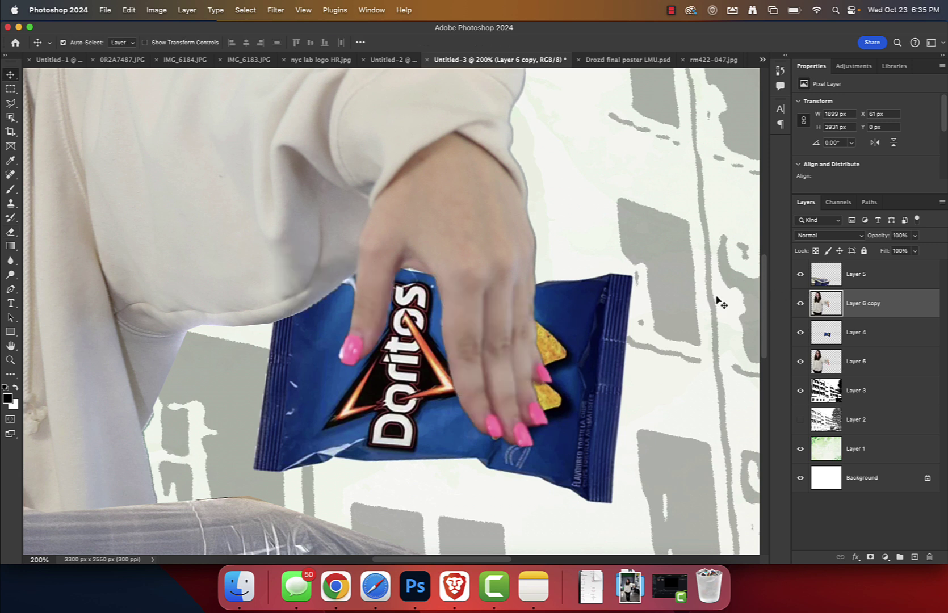
click(873, 336)
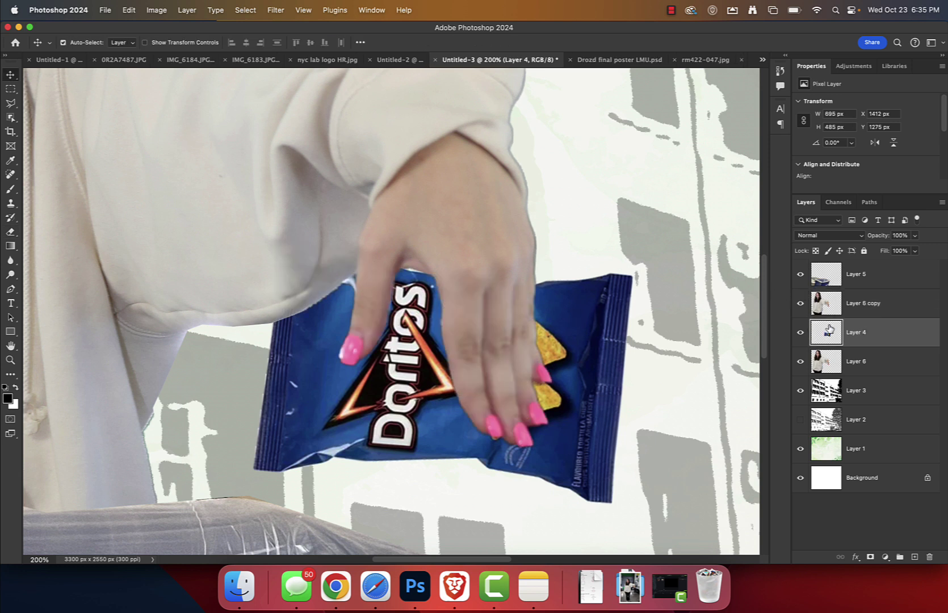
super+click(826, 333)
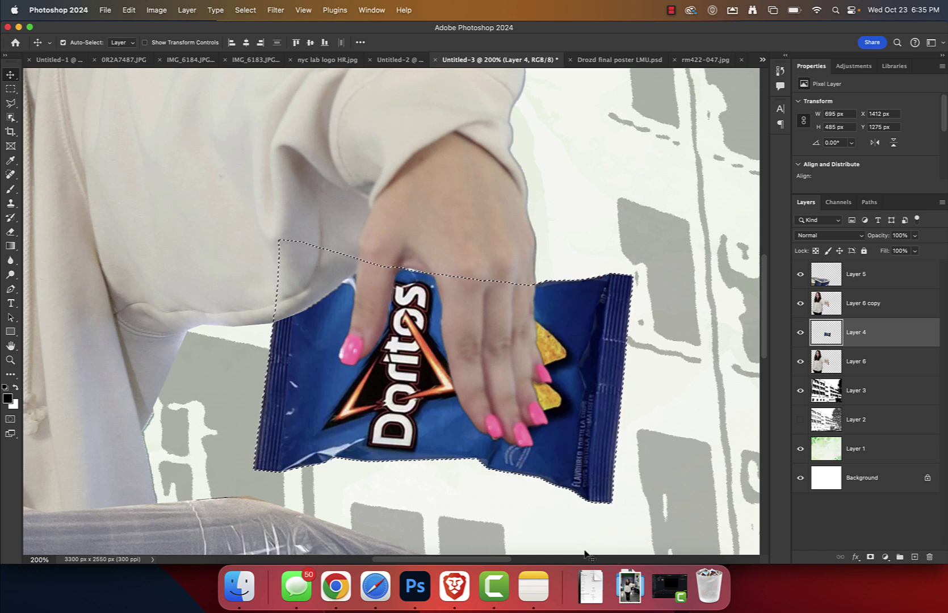
key(e)
click(872, 309)
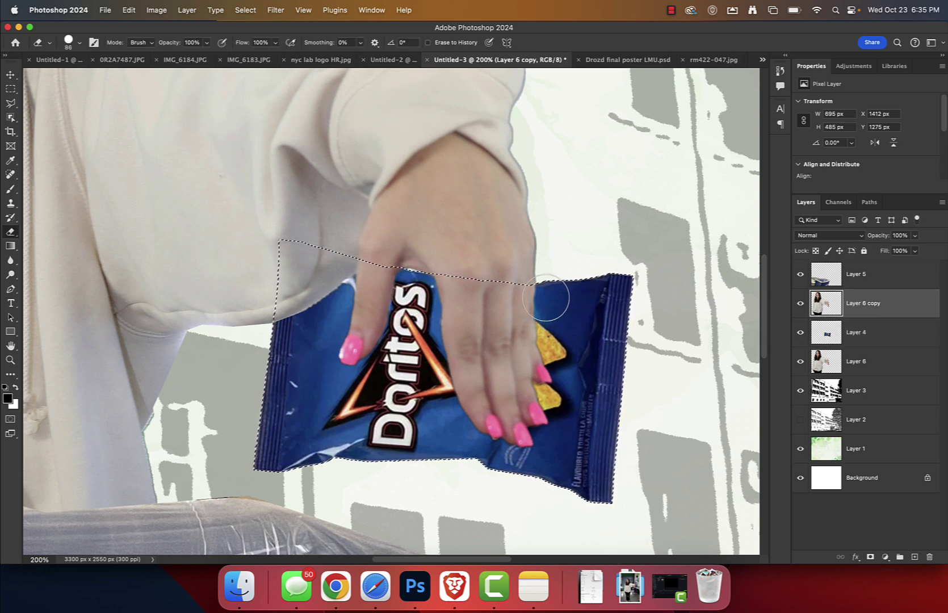
mouse_move(403, 287)
mouse_down()
mouse_move(294, 255)
mouse_move(288, 260)
mouse_move(321, 295)
mouse_move(365, 315)
mouse_move(371, 337)
mouse_move(371, 316)
mouse_move(309, 364)
mouse_move(322, 307)
mouse_up()
key(super+d)
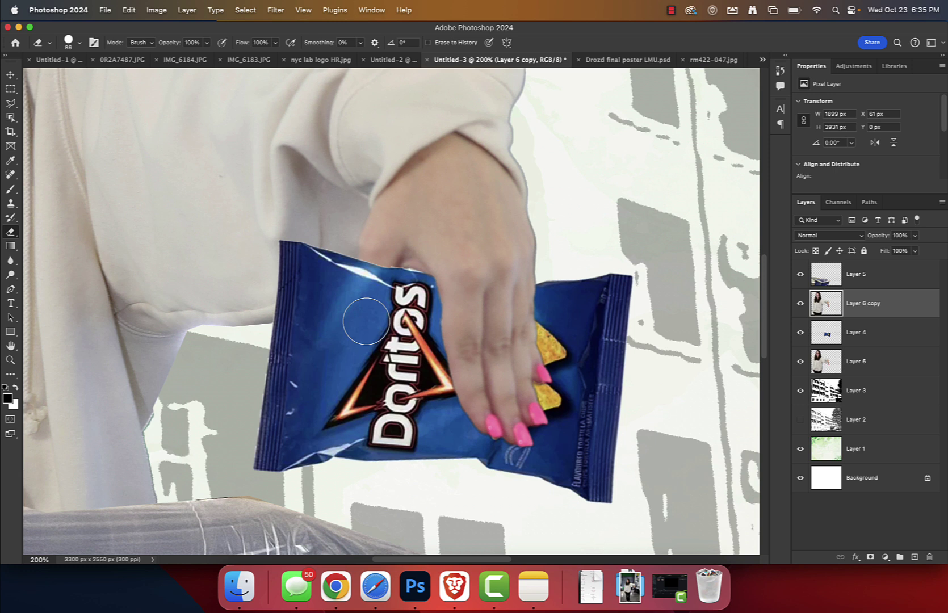
key(v)
click(376, 381)
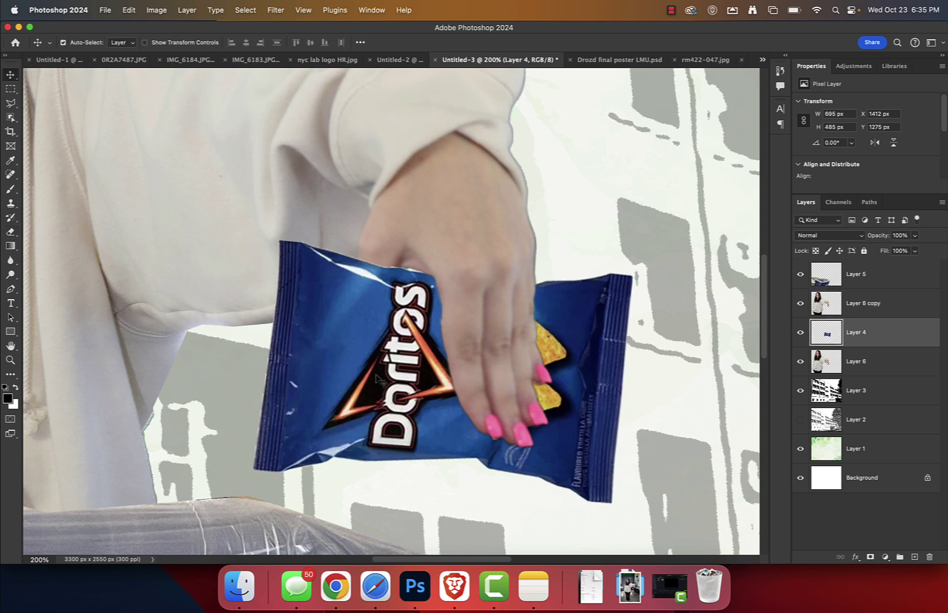
Step: Warp the Doritos bag, curving its lower edge, middle and right side around her fingers
key(super+t)
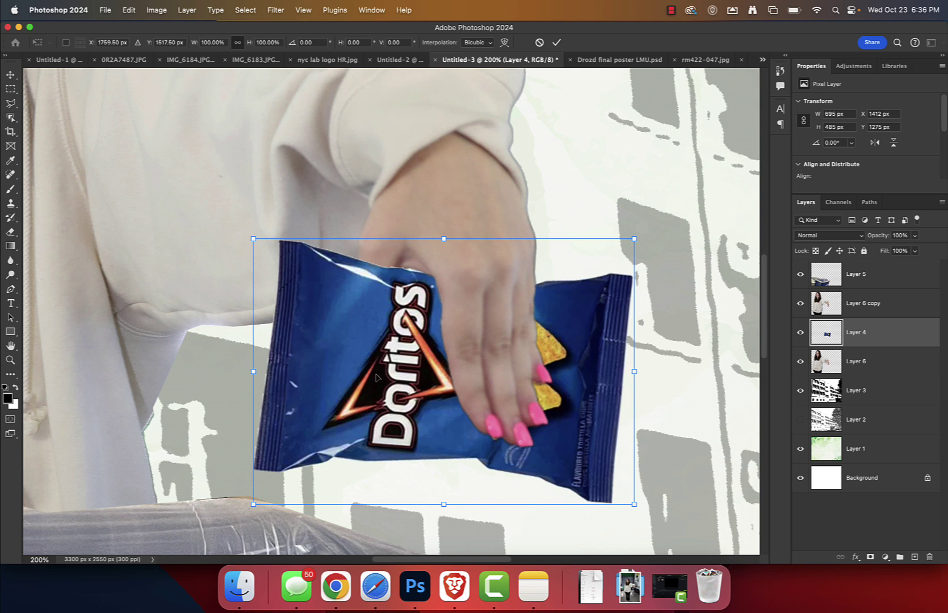
click(504, 42)
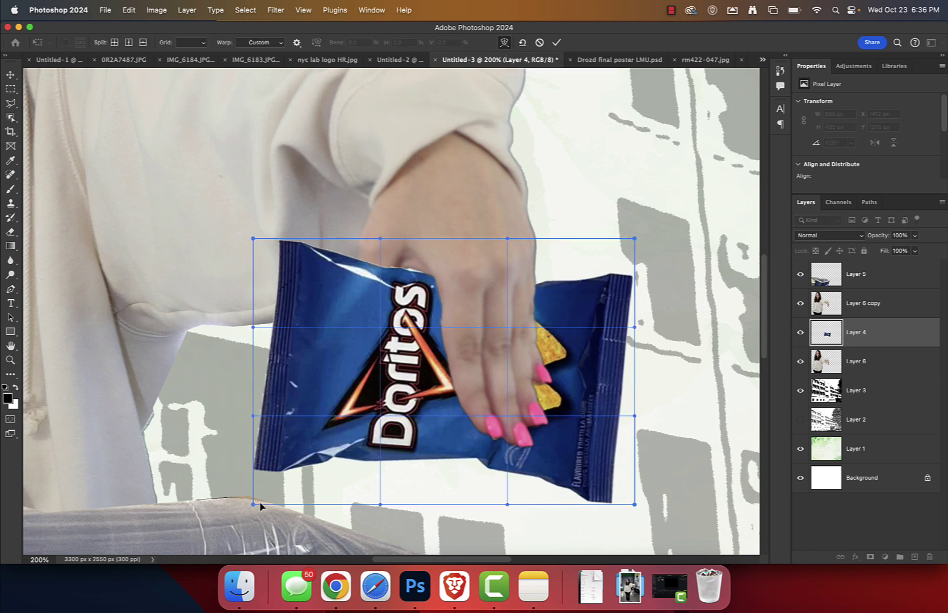
drag(352, 501, 387, 445)
drag(392, 352, 375, 333)
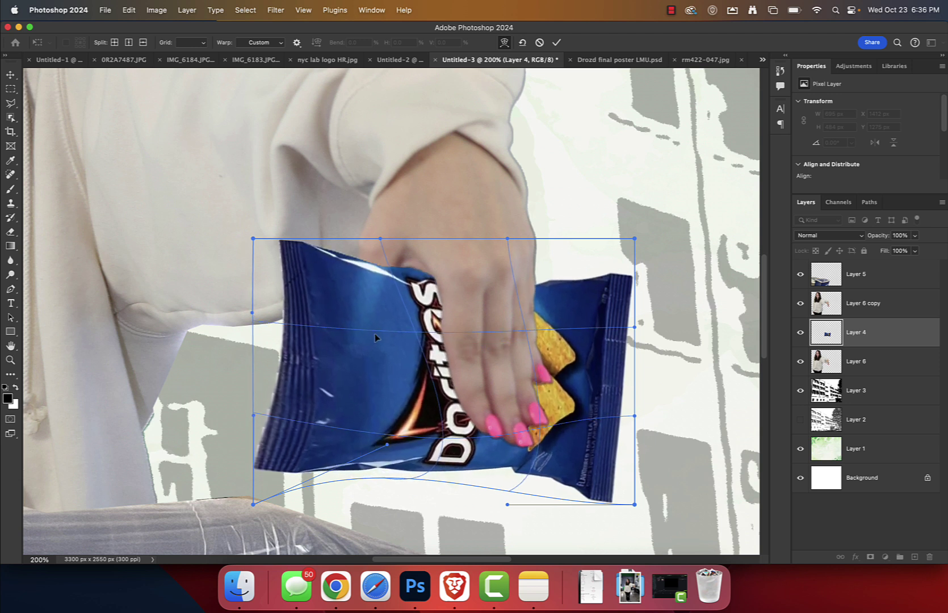
drag(634, 303, 653, 270)
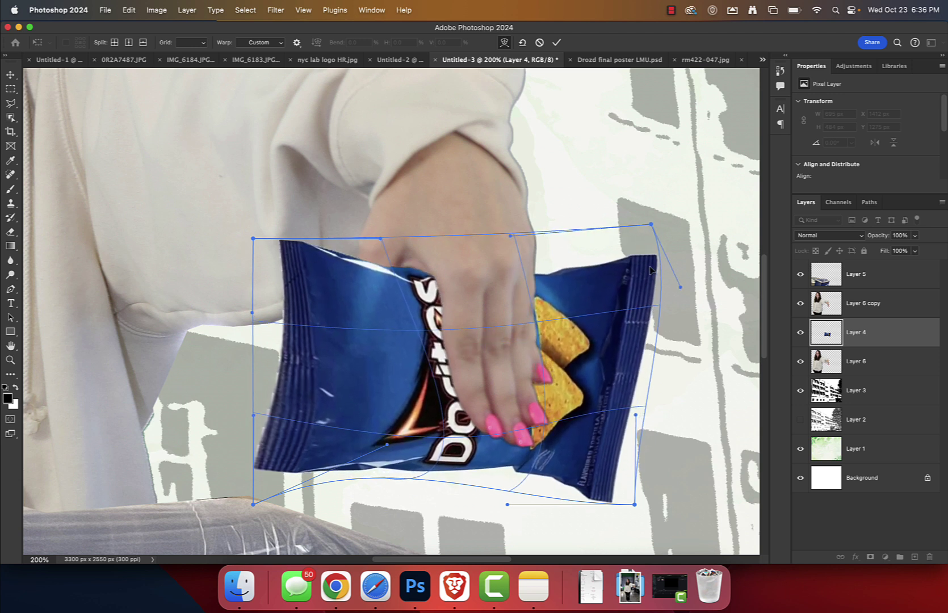
click(558, 45)
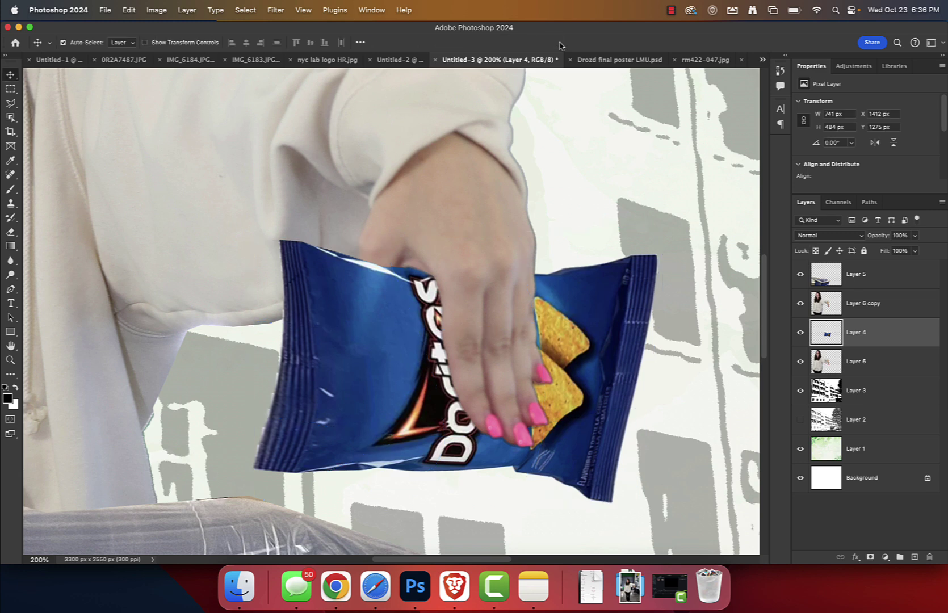
Step: Add the text 'Julia' in black Champagne & Limousines Bold above the student's arm
key(super+minus)
key(super+minus)
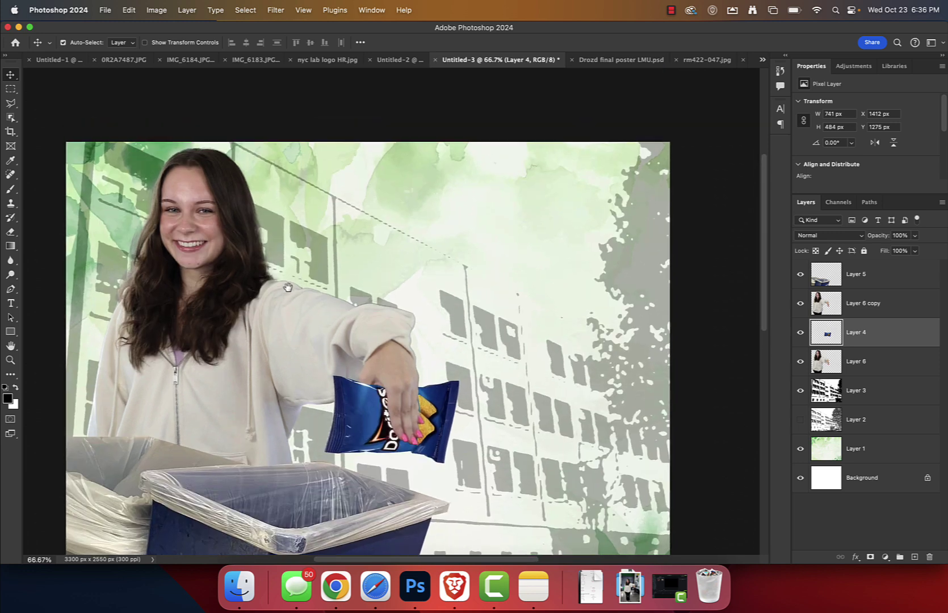
drag(309, 199, 288, 289)
click(11, 303)
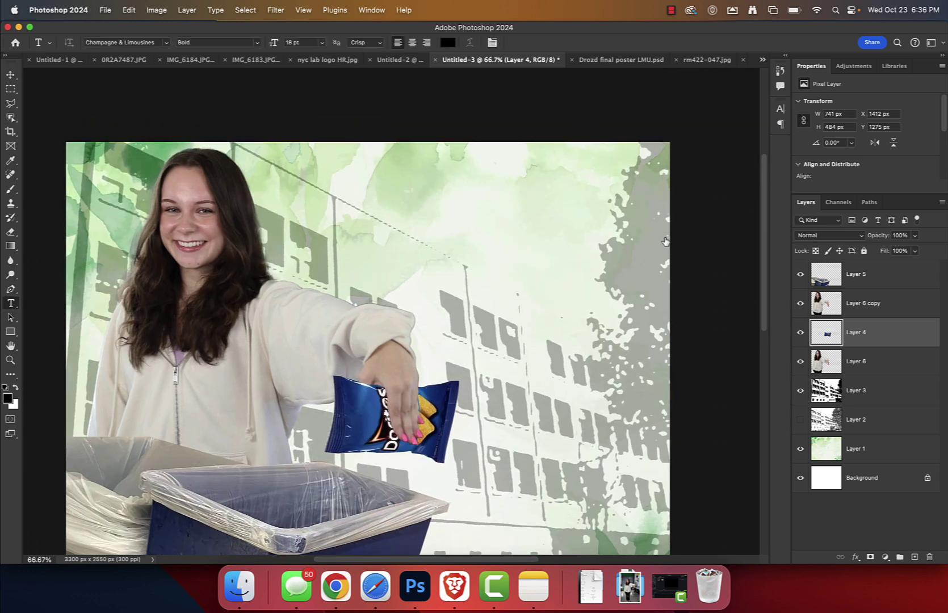
click(898, 283)
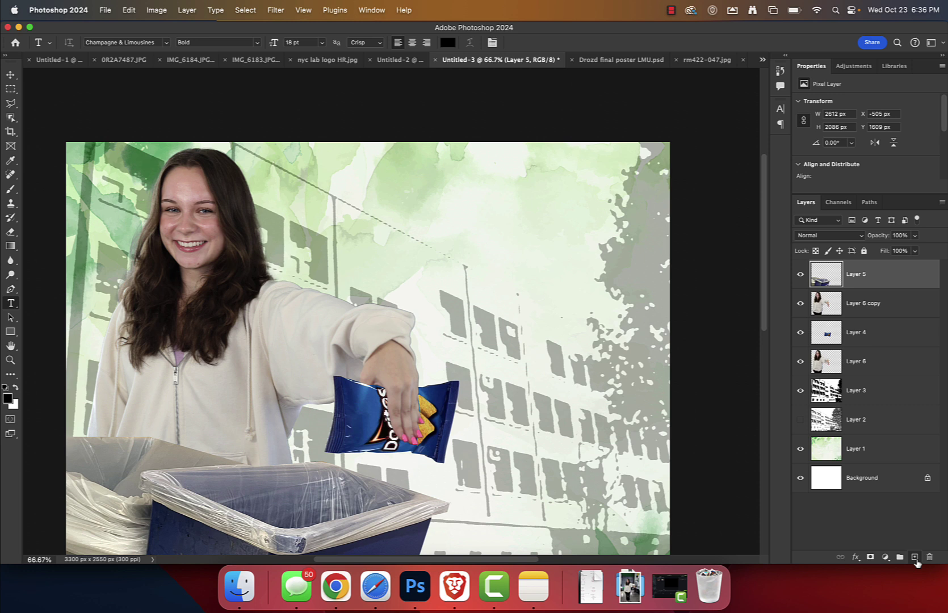
click(914, 557)
click(363, 224)
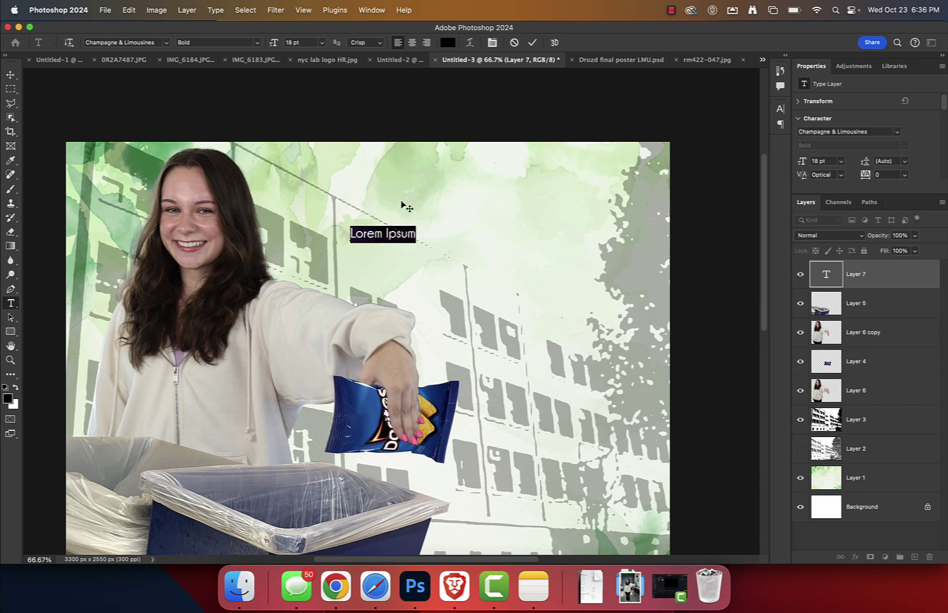
text(Julia)
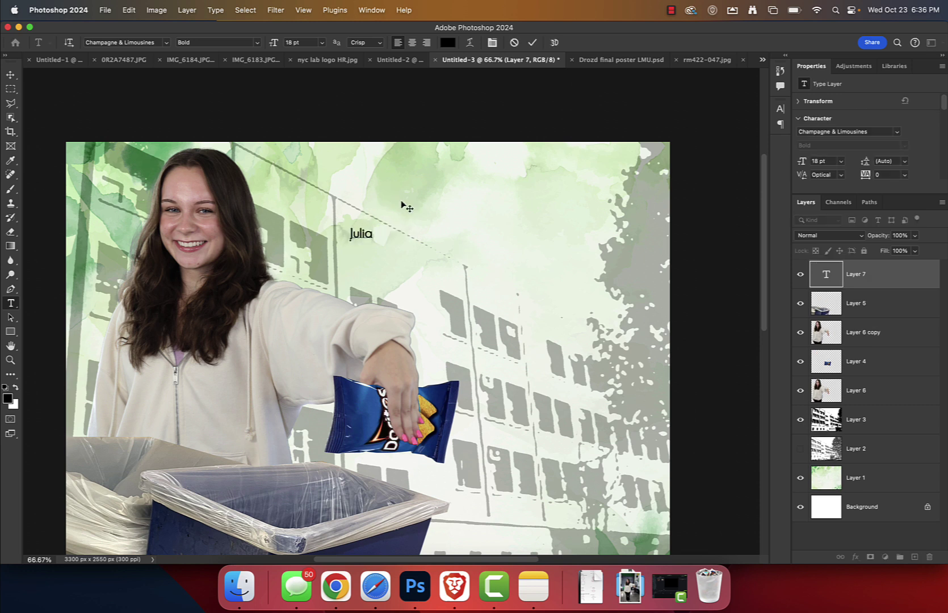
click(532, 42)
Step: Enlarge the Julia text to 170.09 pt and move it up and left
key(ctrl+t)
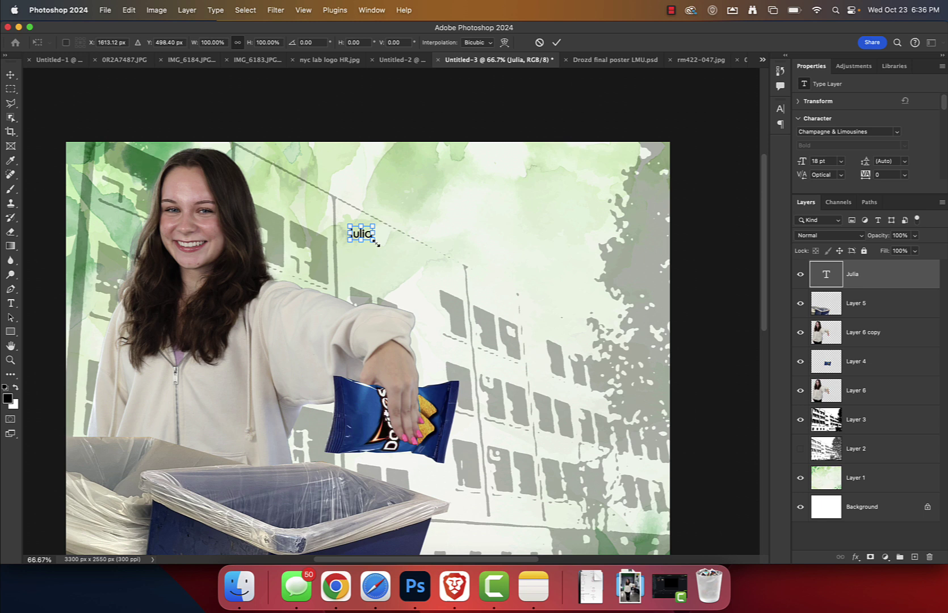
drag(374, 242, 561, 400)
drag(515, 336, 452, 298)
click(557, 42)
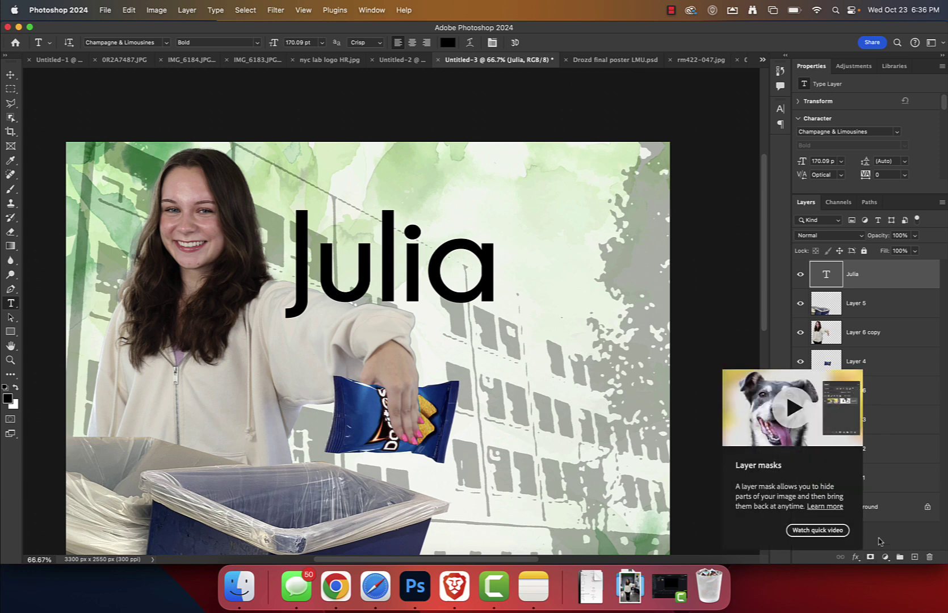
click(855, 558)
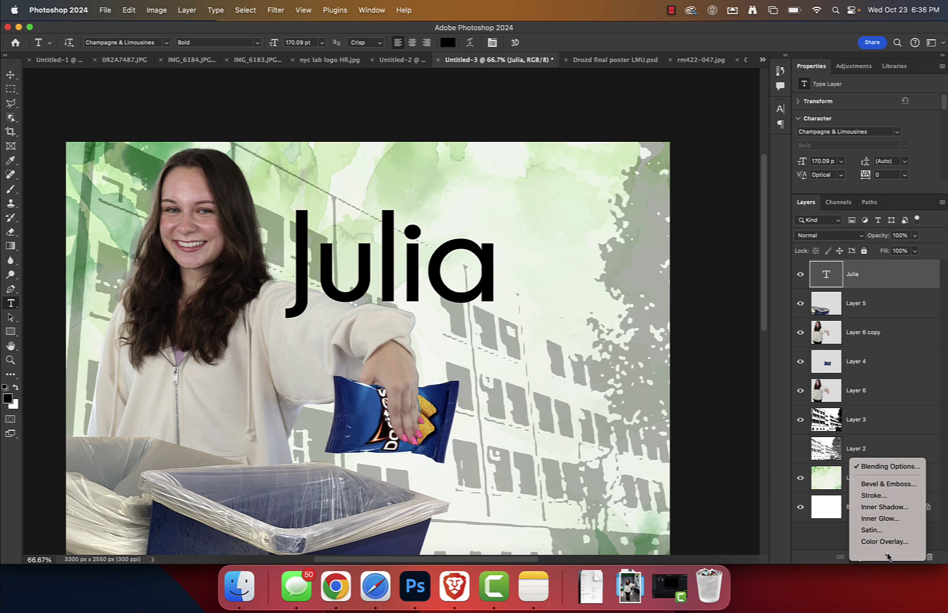
mouse_move(885, 556)
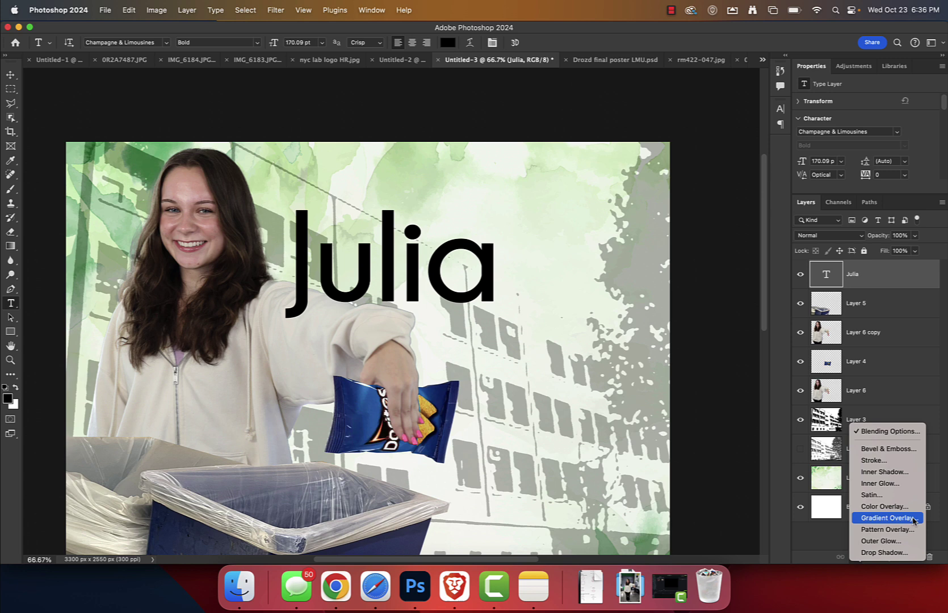
Step: Give Julia a Gradient Overlay using the first pink-to-purple Pastels preset
click(914, 518)
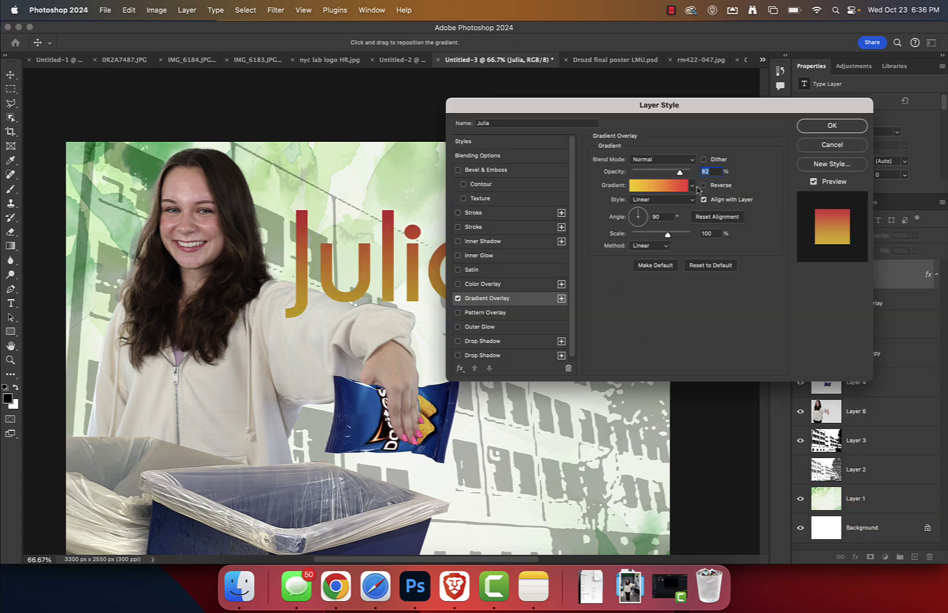
click(693, 187)
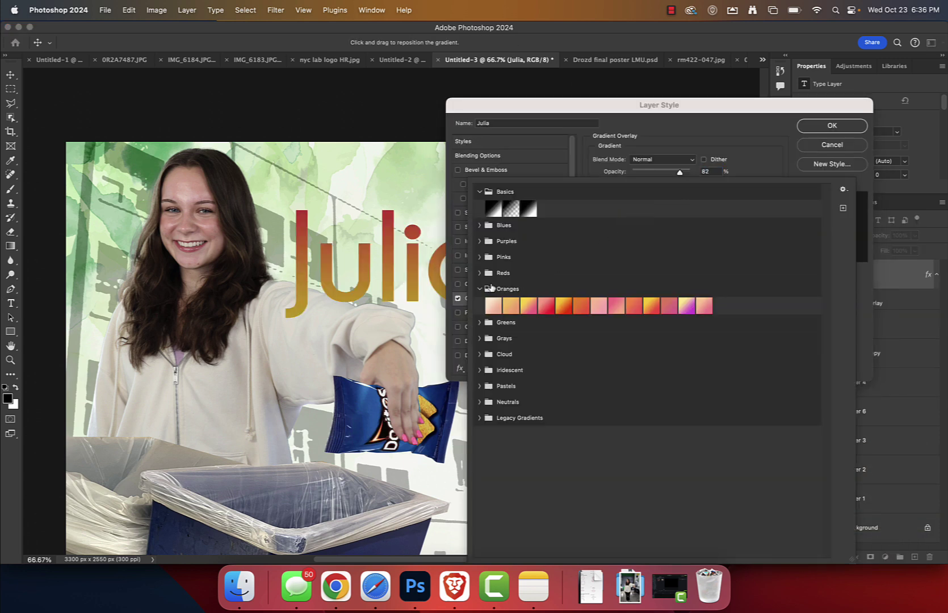
click(565, 307)
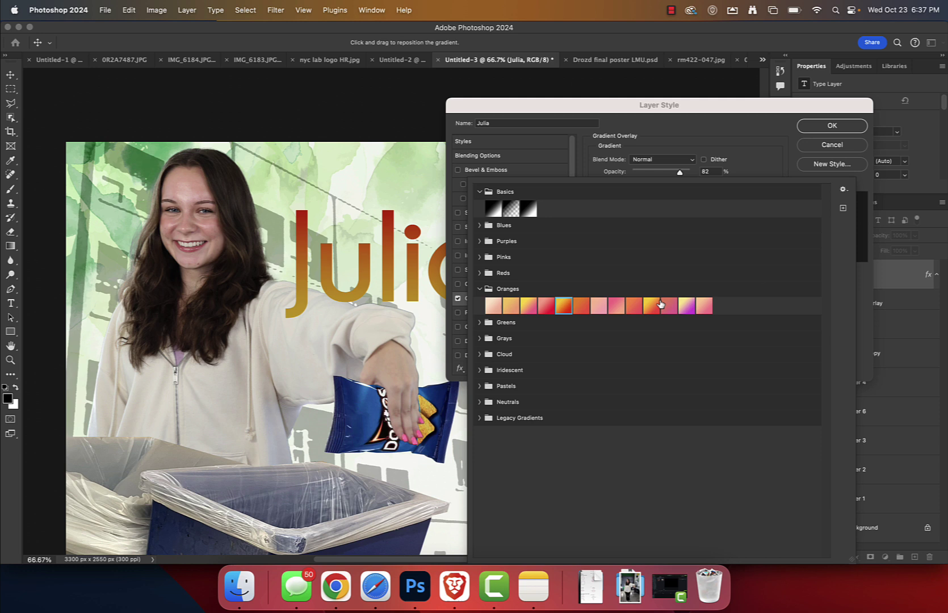
click(681, 307)
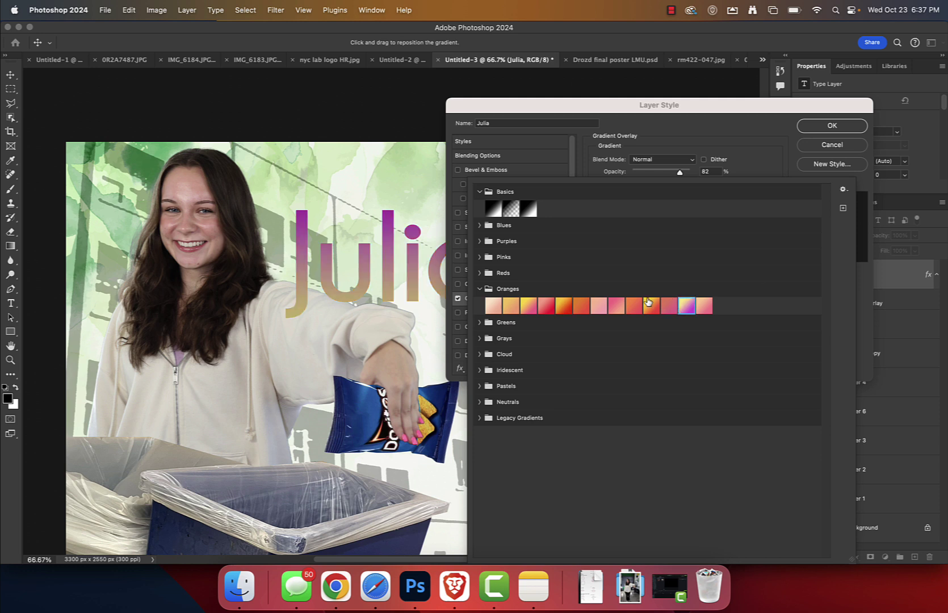
click(480, 289)
click(480, 353)
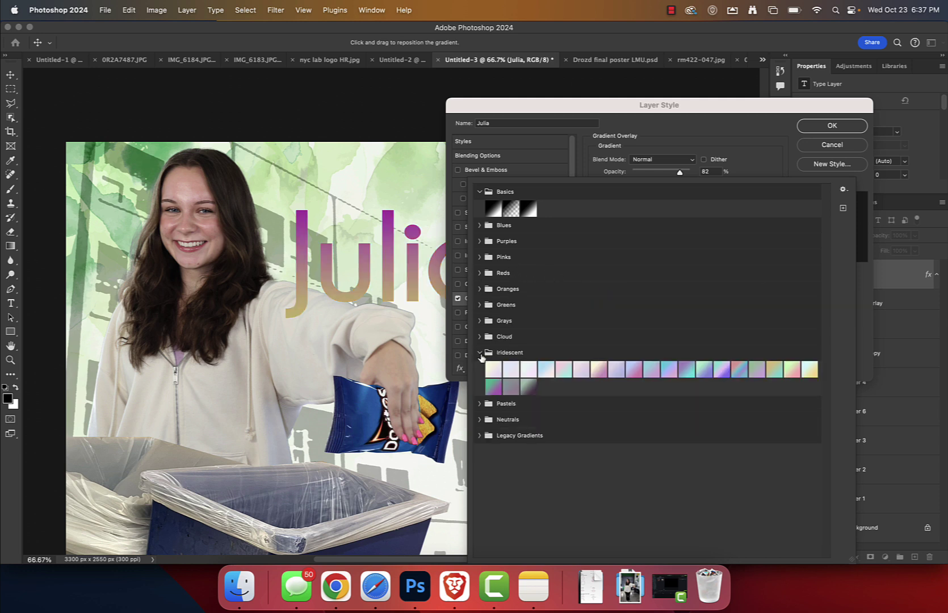
click(649, 370)
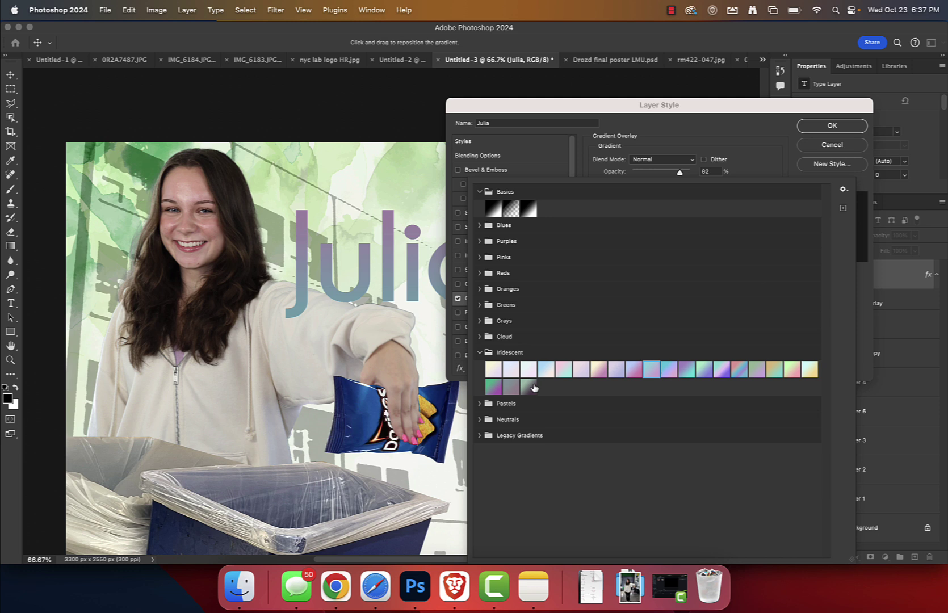
click(494, 387)
click(486, 406)
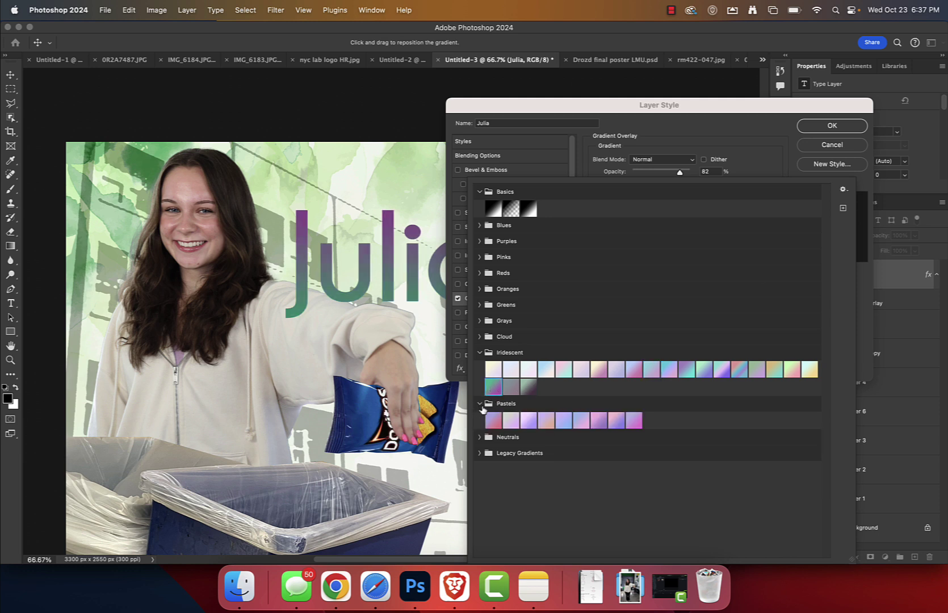
click(553, 421)
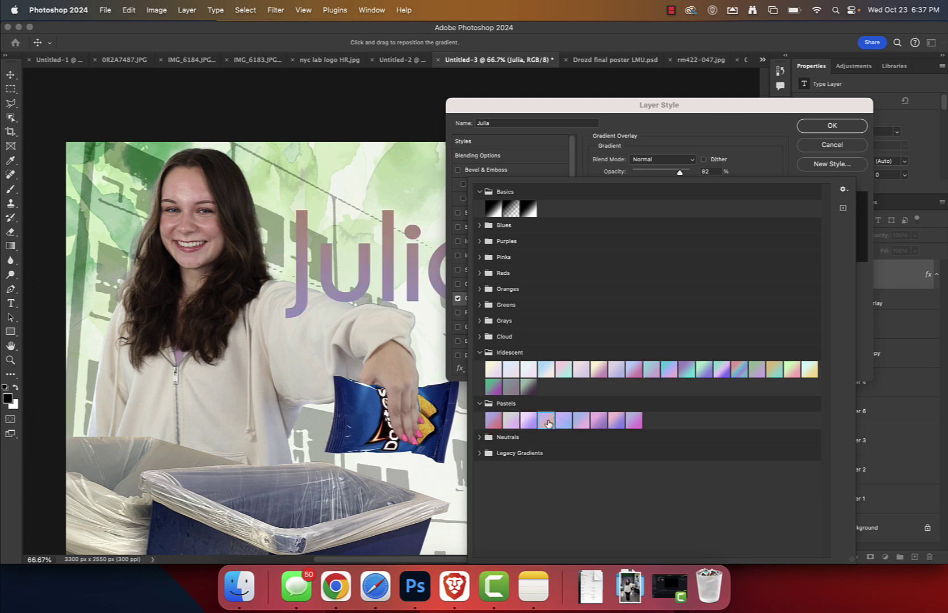
click(494, 420)
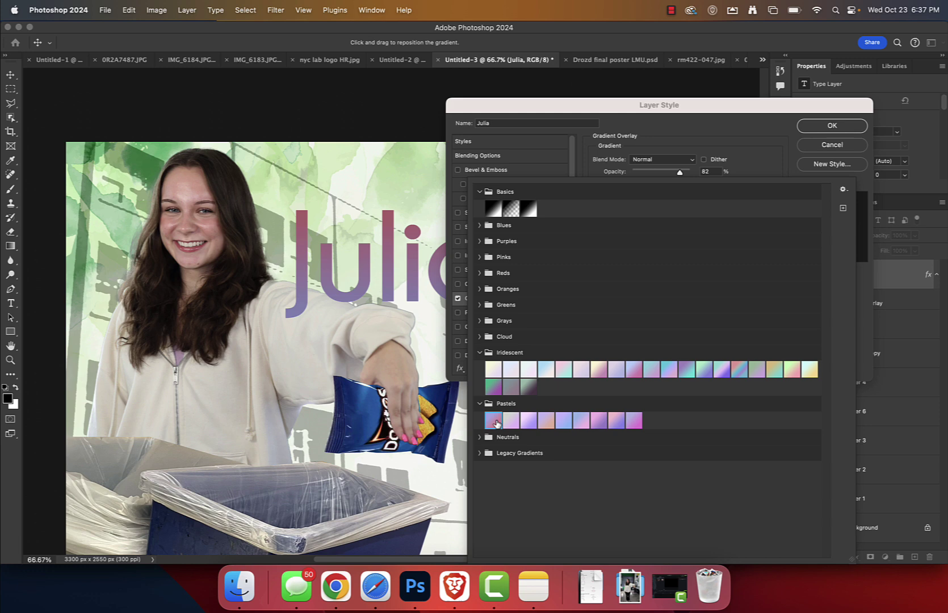
click(832, 126)
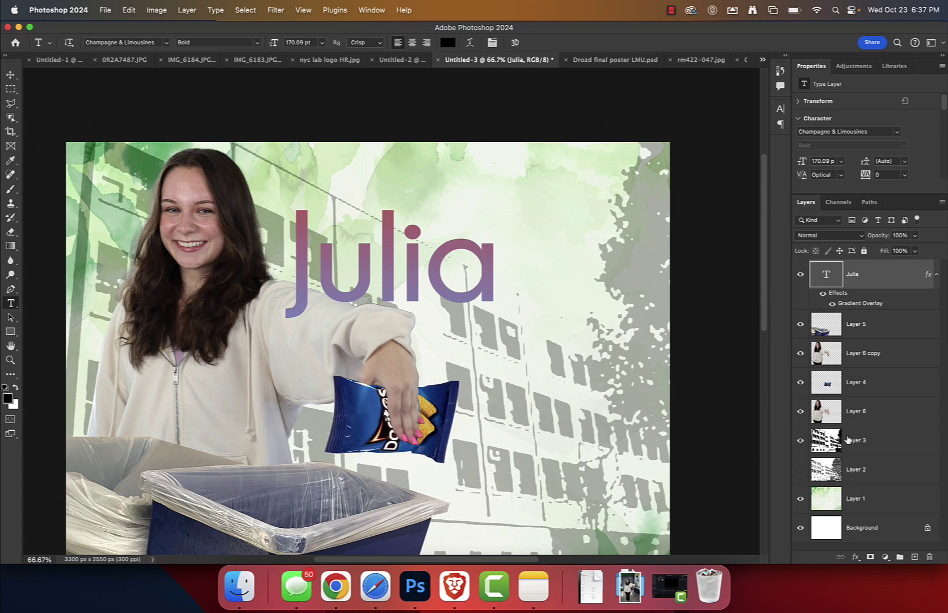
Step: Add a white Stroke layer effect to the Julia text
click(855, 557)
click(873, 495)
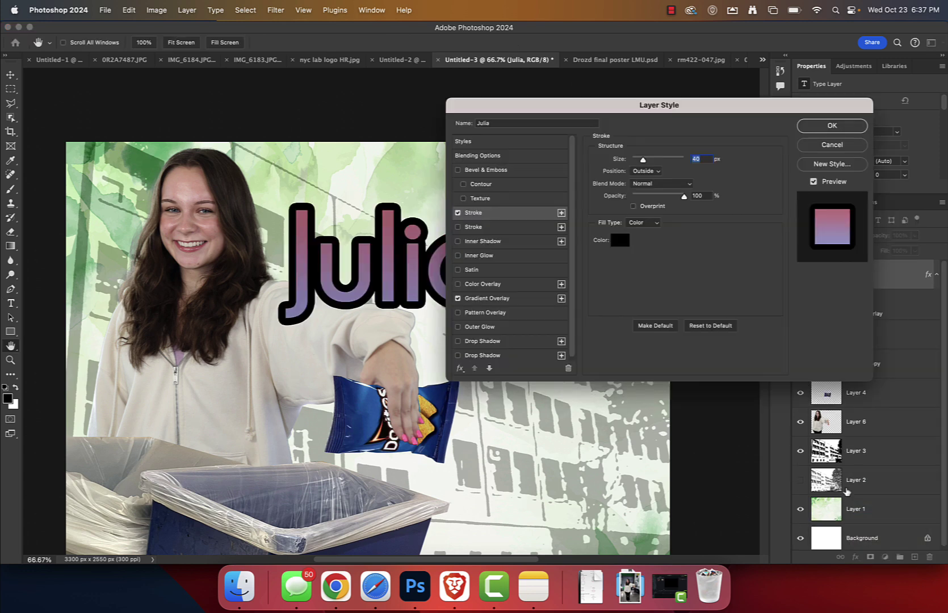
click(624, 246)
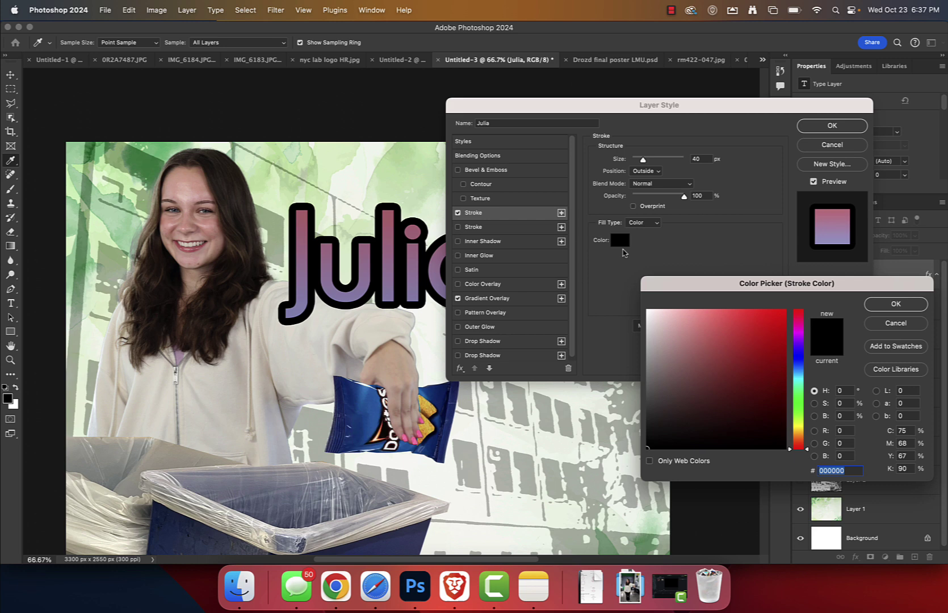
drag(710, 375, 578, 259)
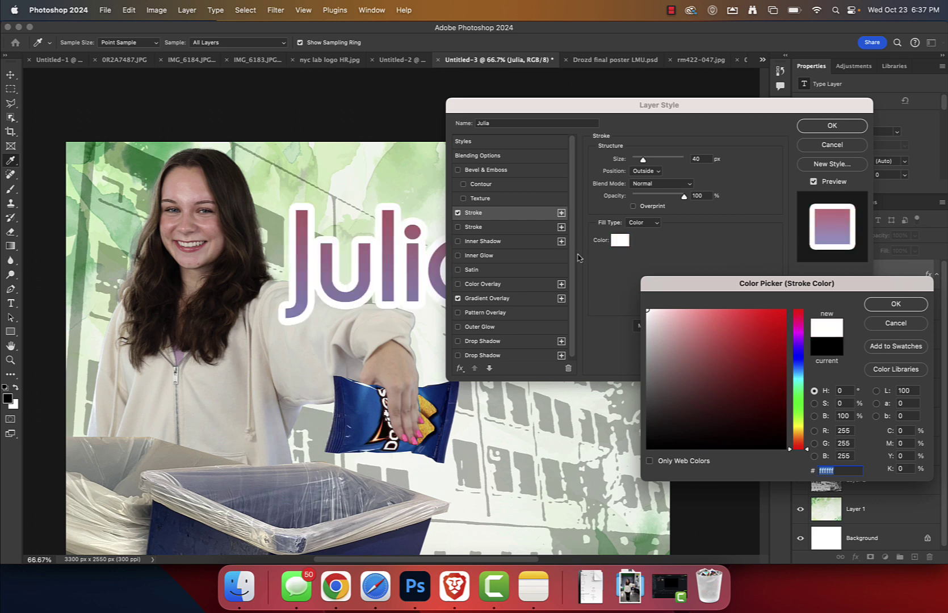
click(881, 303)
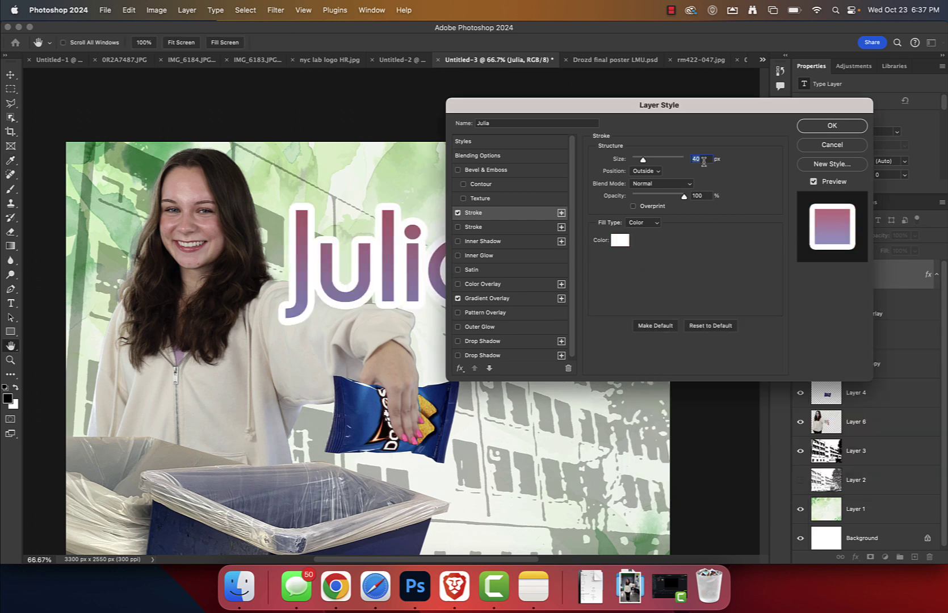
Step: Set the stroke to 10 px with Outside position and apply it
click(656, 171)
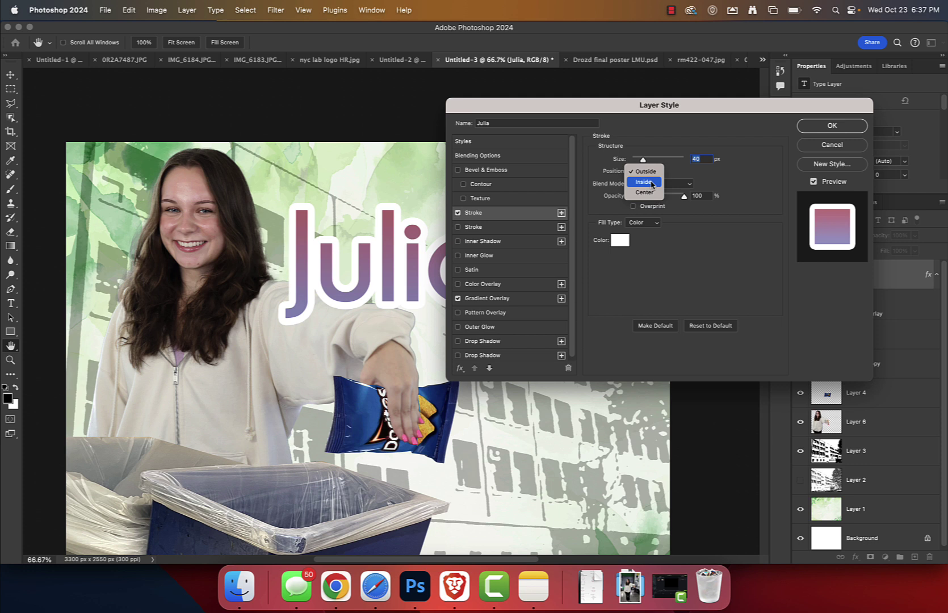
click(647, 181)
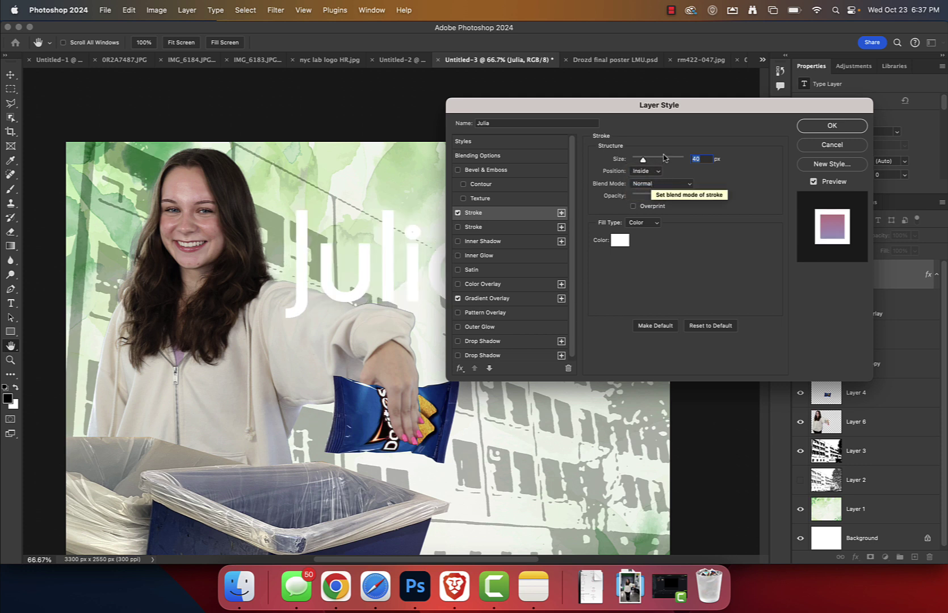
click(638, 160)
drag(638, 164, 636, 165)
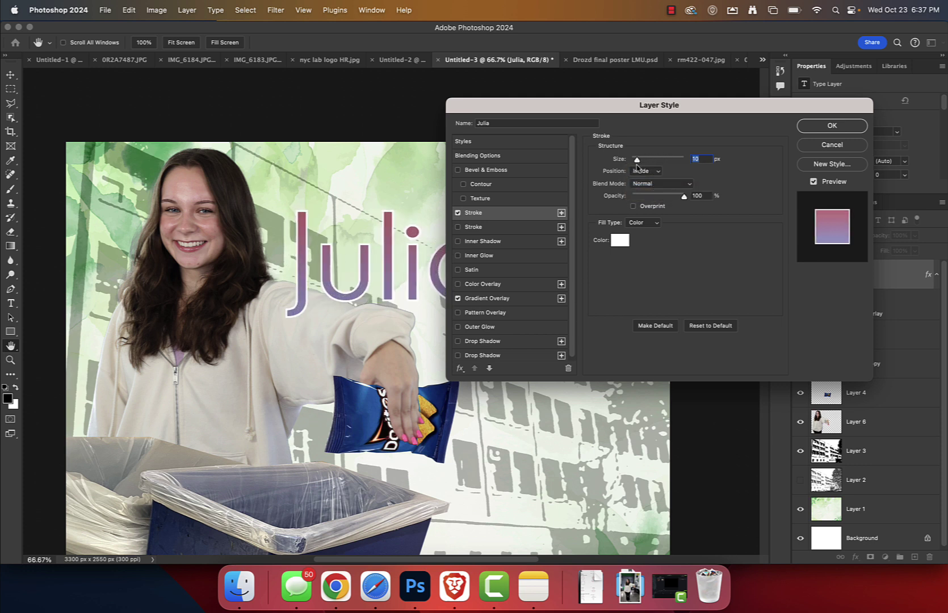
click(644, 172)
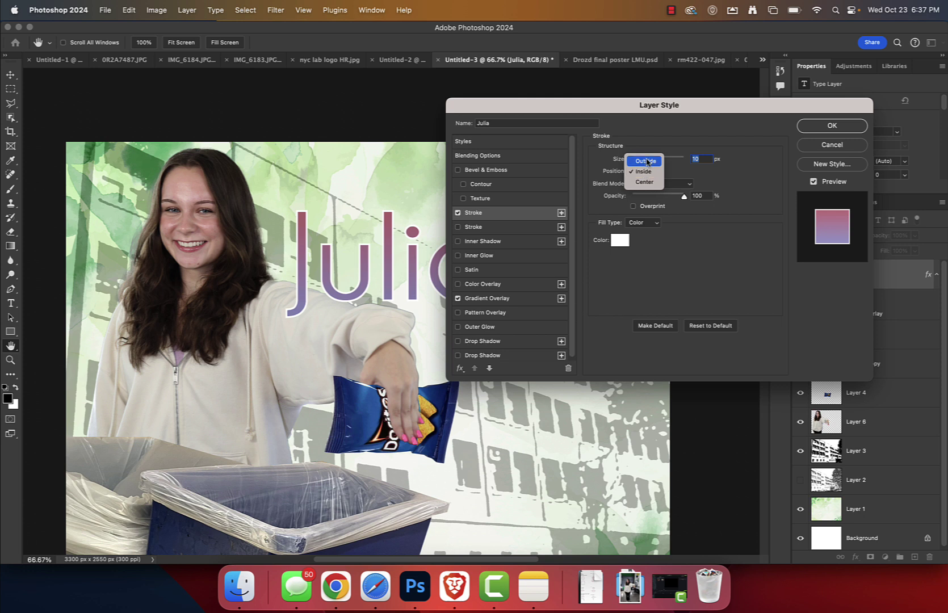
click(646, 161)
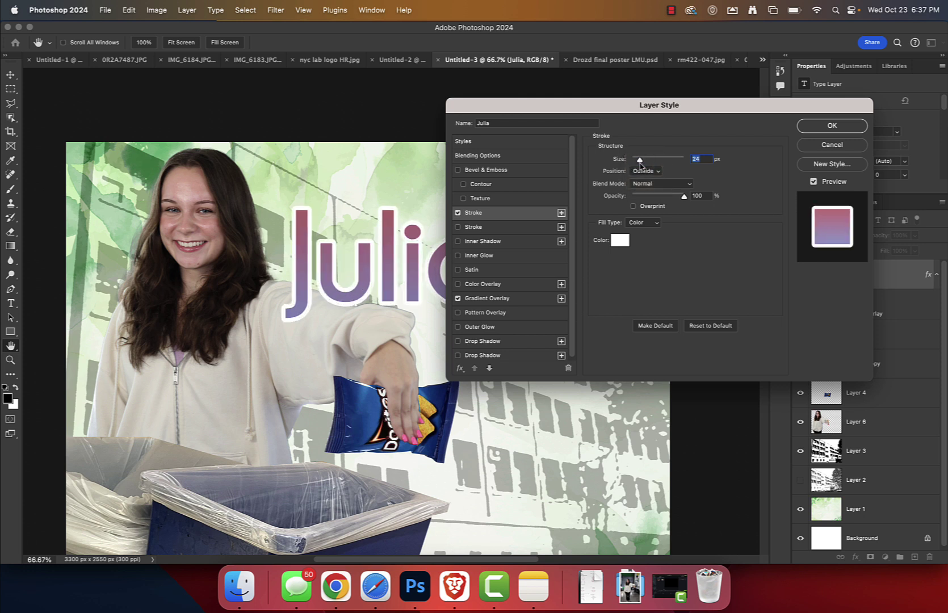
click(827, 126)
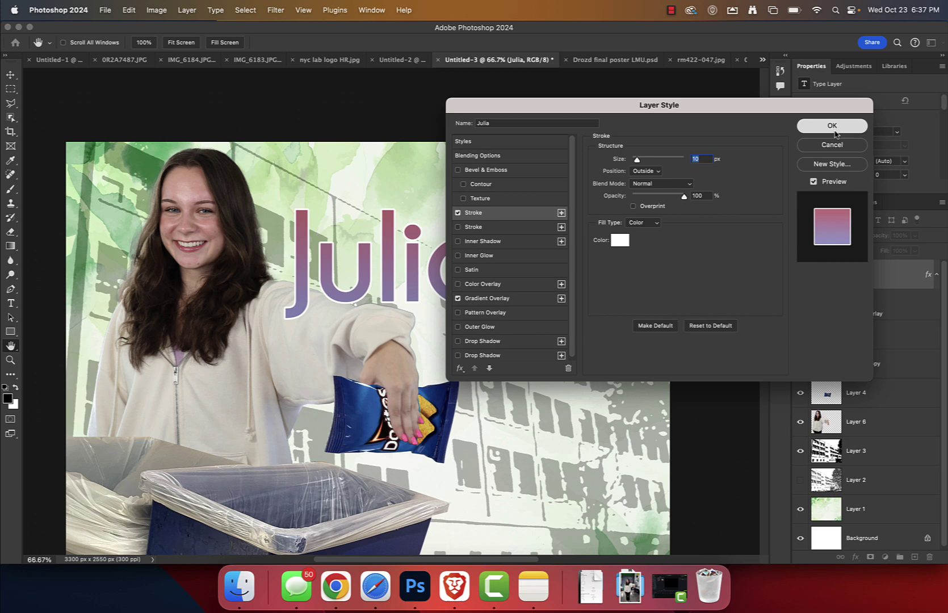
key(super+equal)
key(super+equal)
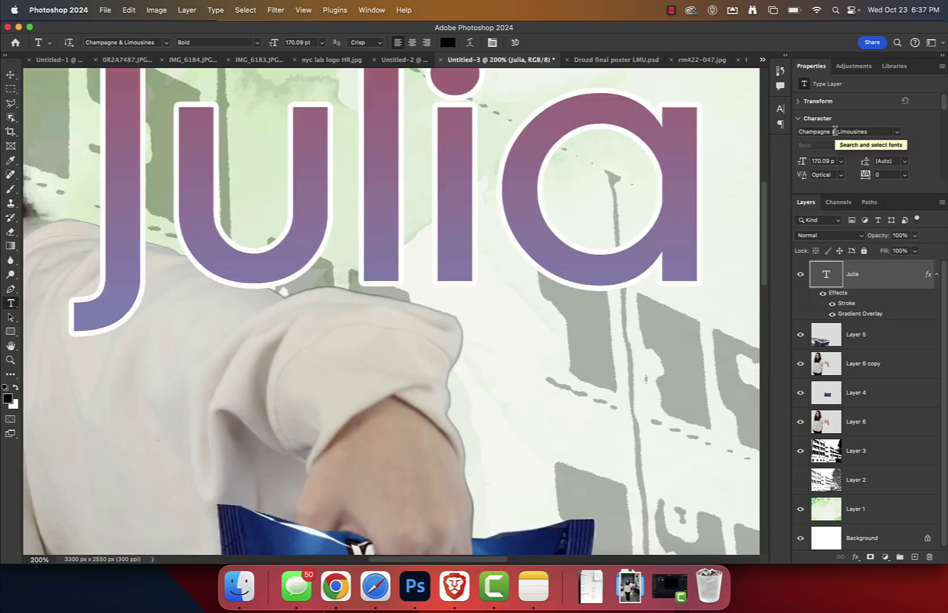
Step: Give Julia a drop shadow offset down-right: 36% opacity, 137° angle, 19 px distance
click(855, 558)
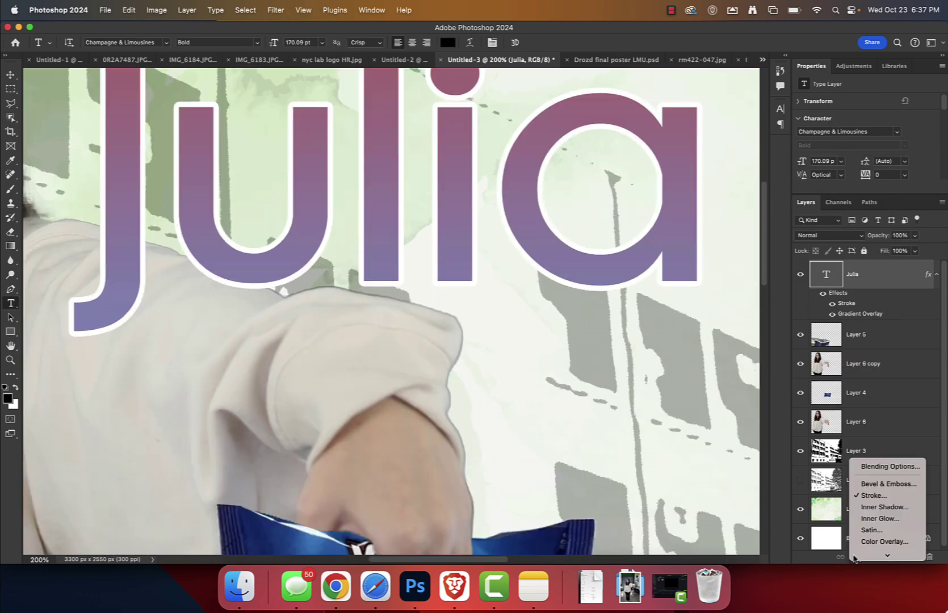
click(886, 553)
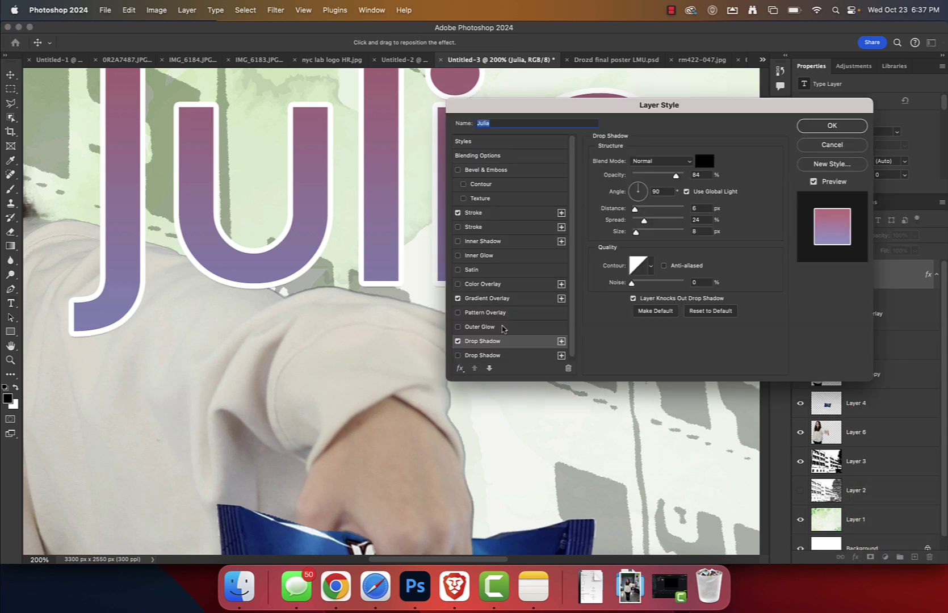
mouse_move(307, 213)
mouse_down()
mouse_move(318, 241)
mouse_move(311, 218)
mouse_up()
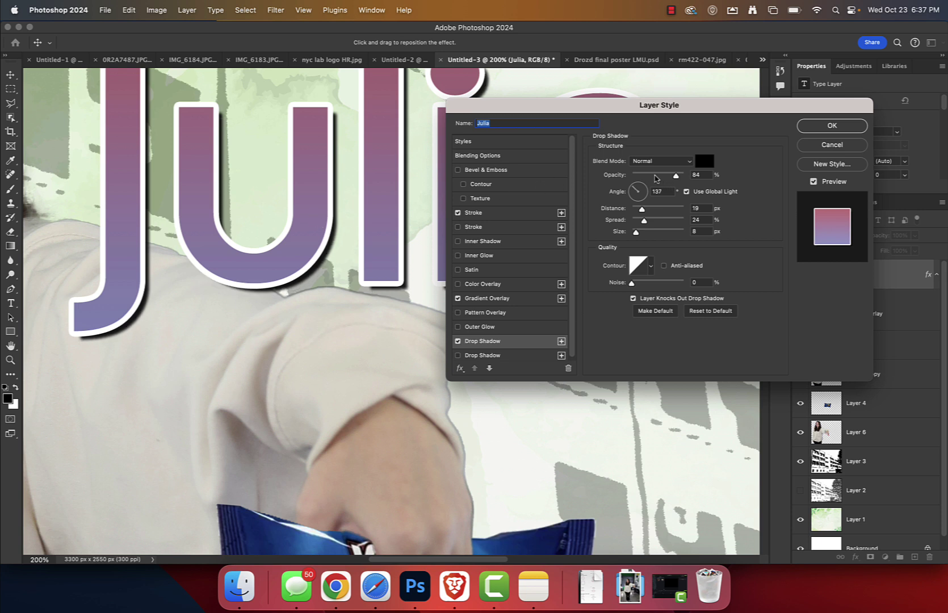
drag(655, 179, 651, 178)
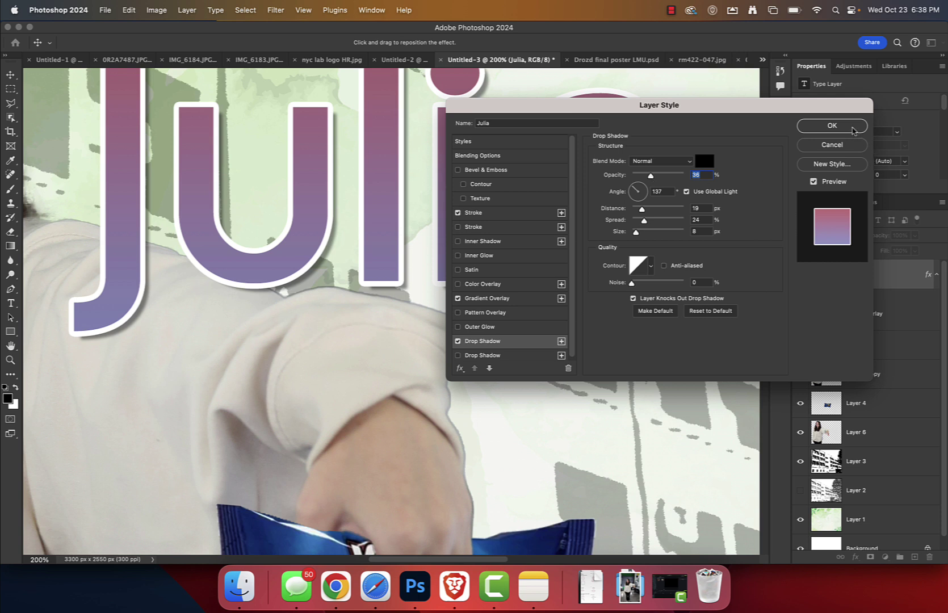
click(853, 129)
scroll(616, 304, up, 3)
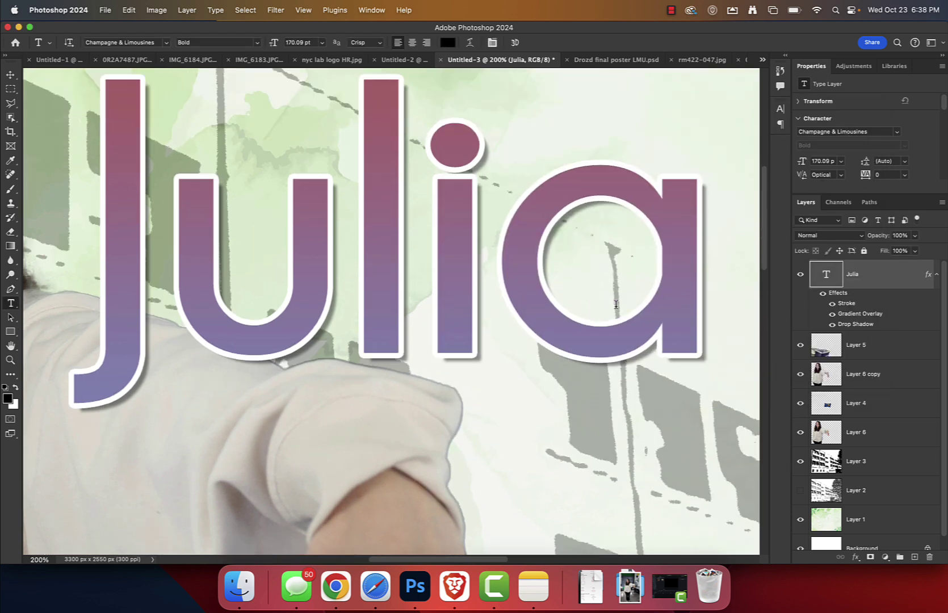
Step: Reposition the Julia text, then duplicate it and place the copy below and right of Julia
key(v)
drag(531, 298, 423, 290)
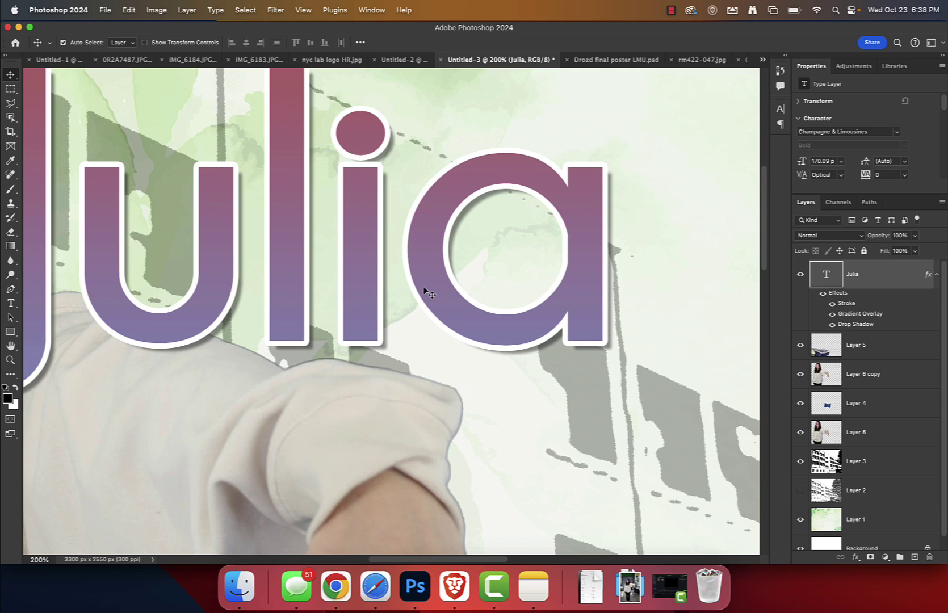
key(super+j)
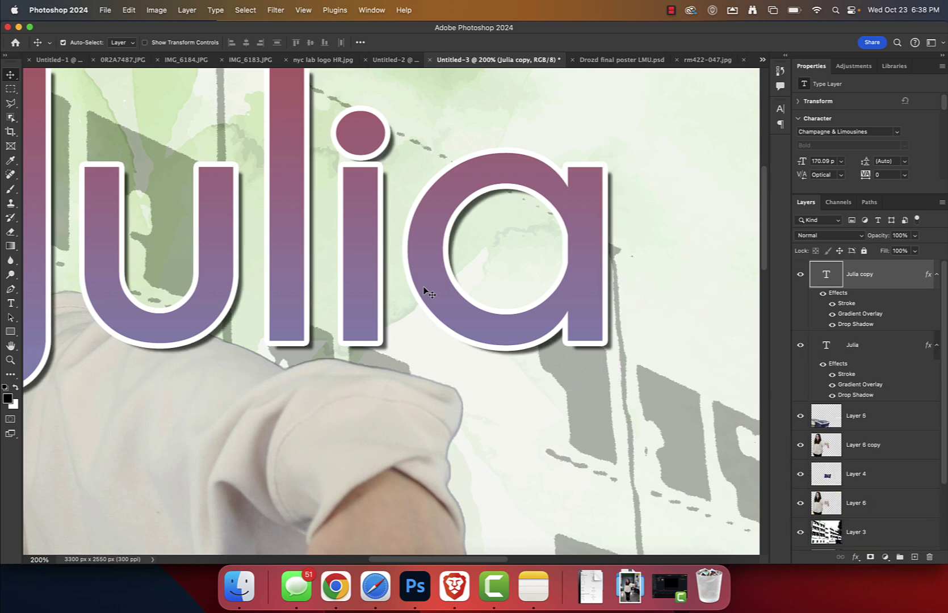
drag(362, 266, 493, 474)
scroll(460, 448, down, 5)
key(super+minus)
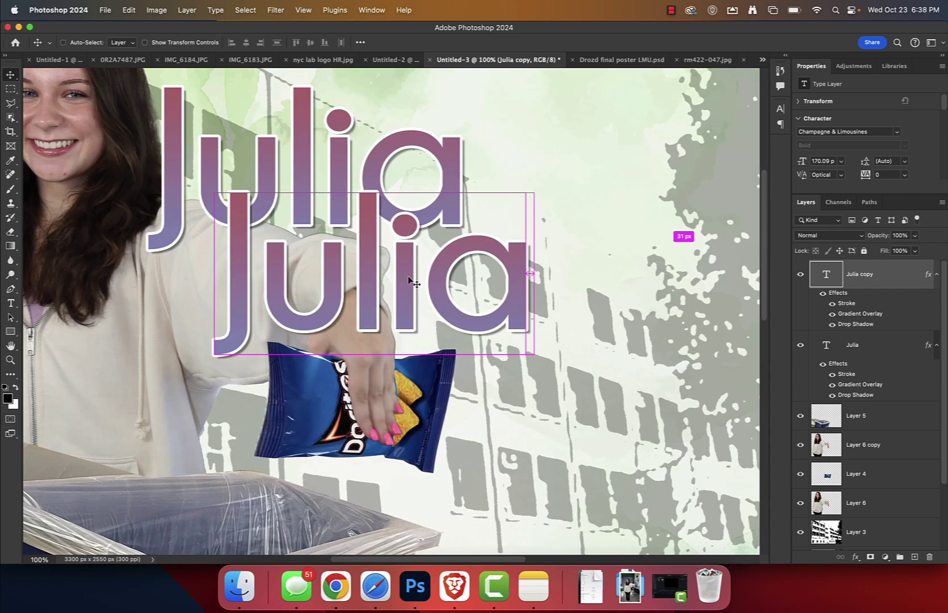
drag(408, 279, 571, 315)
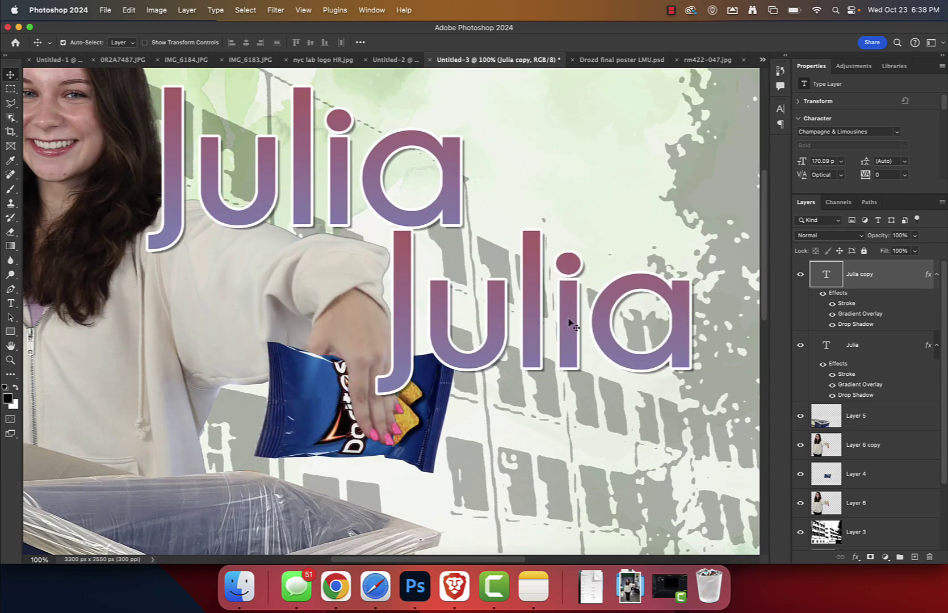
Step: Retype the copied text as 'Rihanna' and commit the edit
double_click(569, 303)
double_click(568, 303)
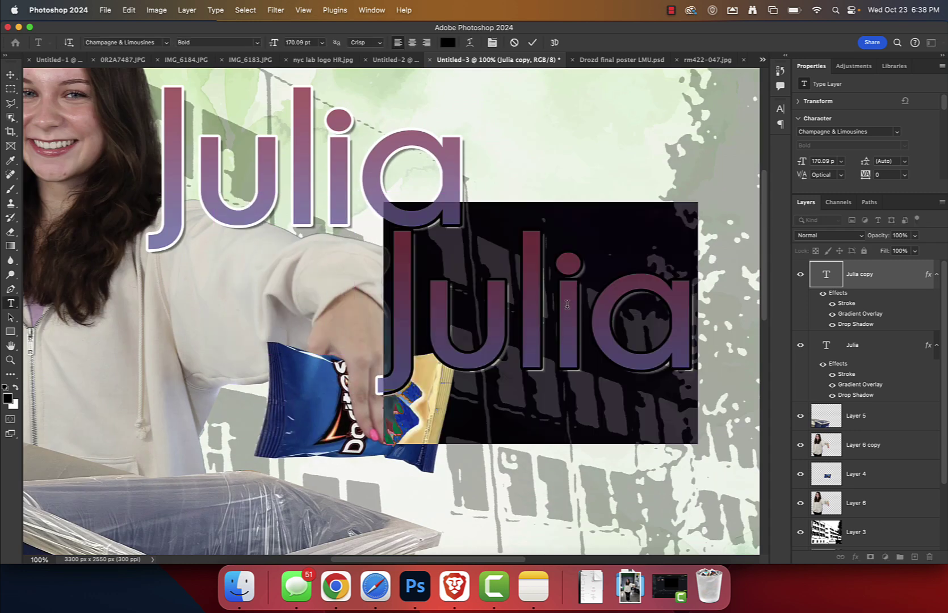
text(Riah)
key(BackSpace)
key(BackSpace)
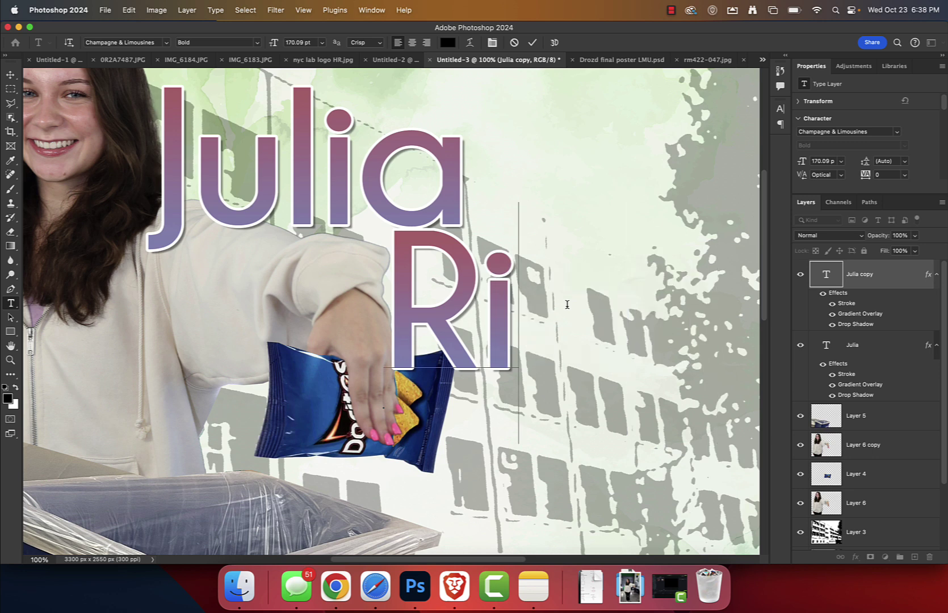
text(har)
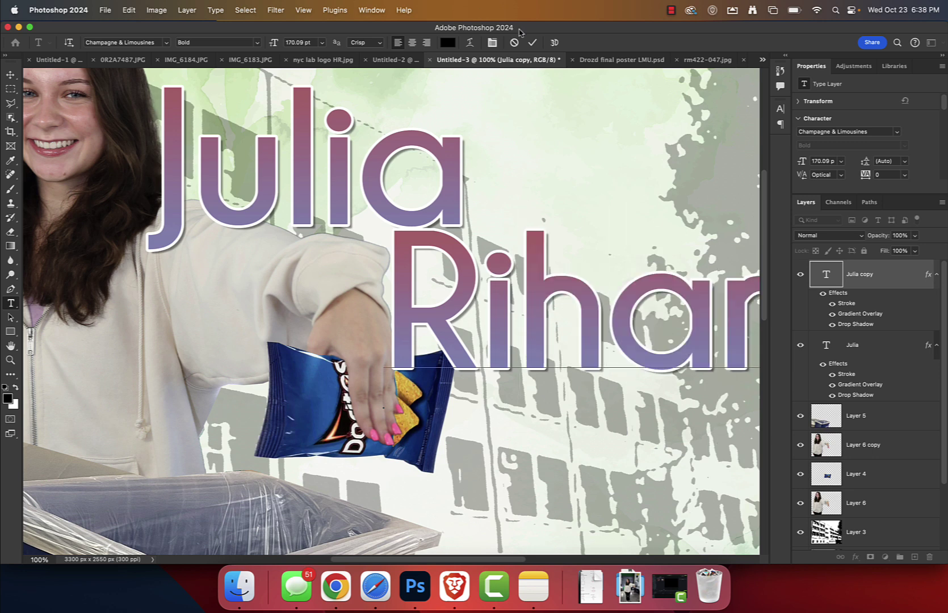
click(532, 43)
Step: Scale Rihanna down so it sits tucked under Julia, and apply the transform
key(super+minus)
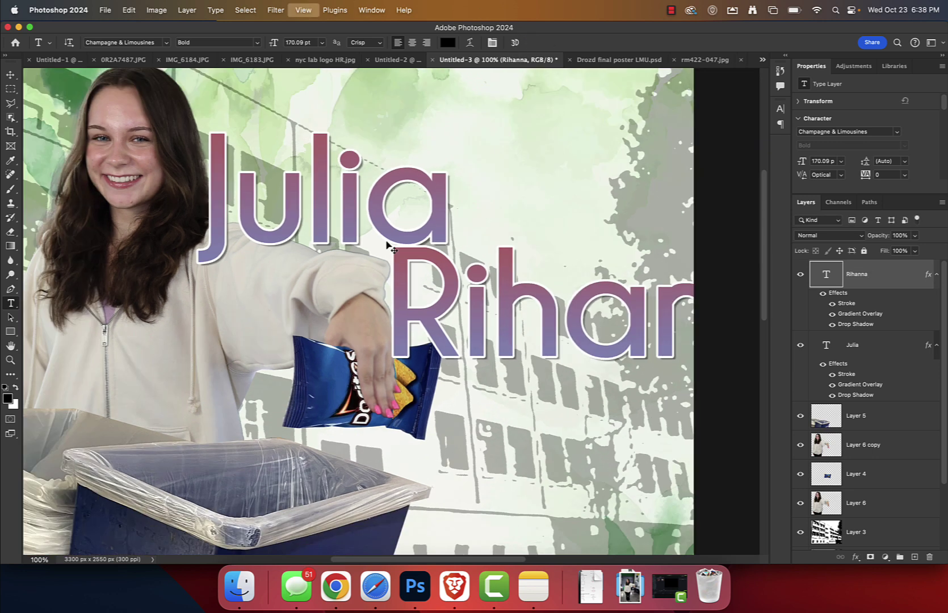
key(super+t)
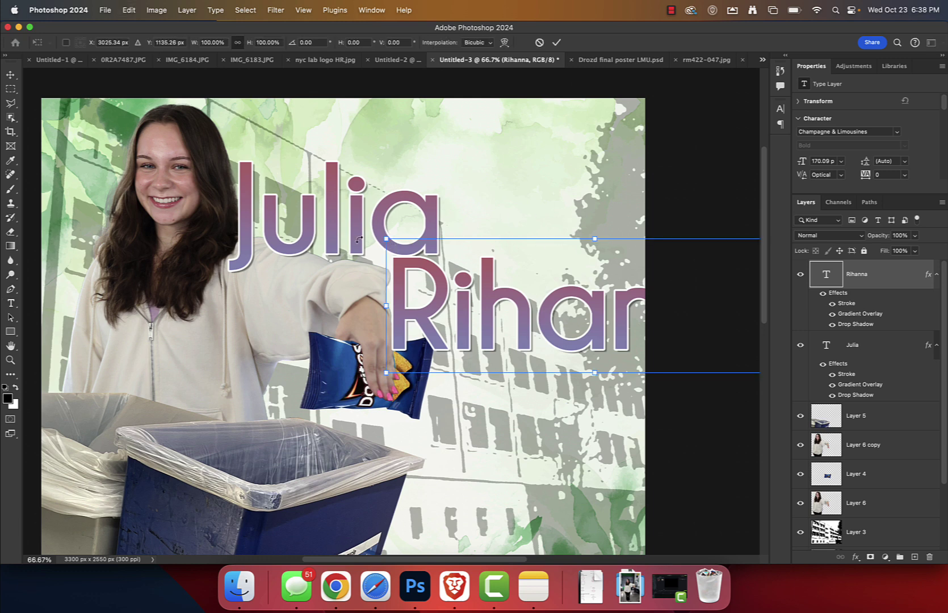
drag(382, 234, 414, 282)
click(556, 42)
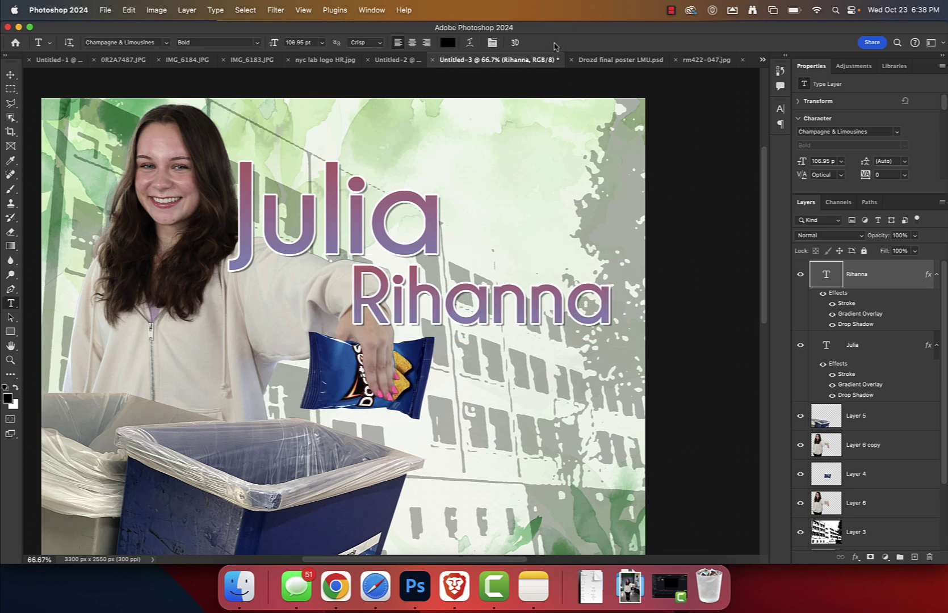
drag(294, 282, 315, 274)
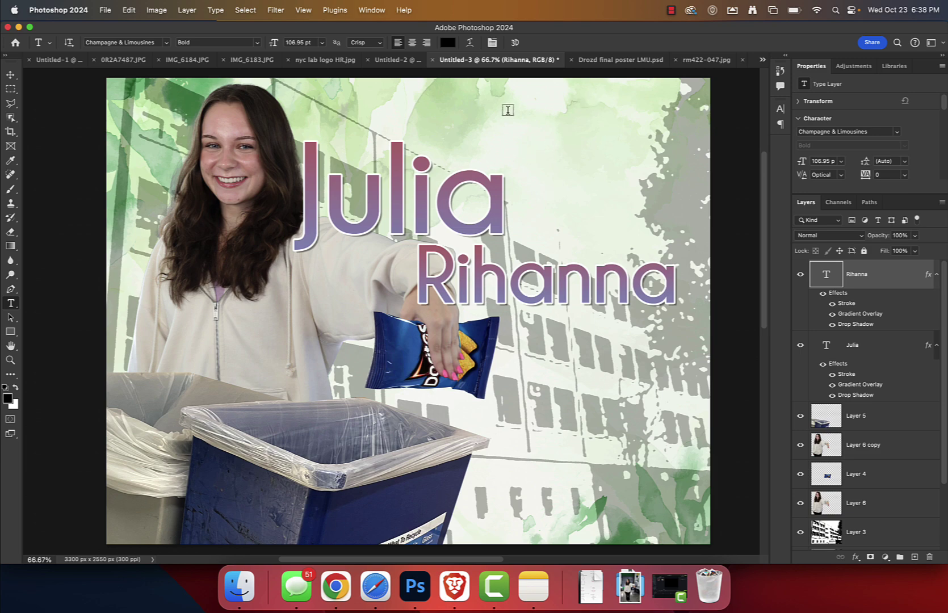
key(ctrl+Up)
Step: Open the Keep Lab Clean Drive folder in Brave and step back through earlier posters
click(396, 338)
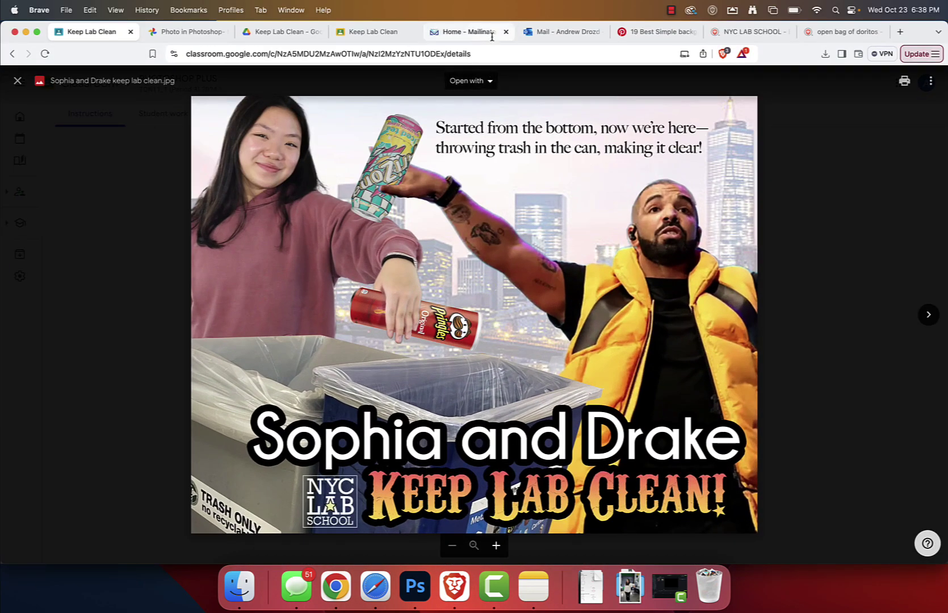
click(275, 32)
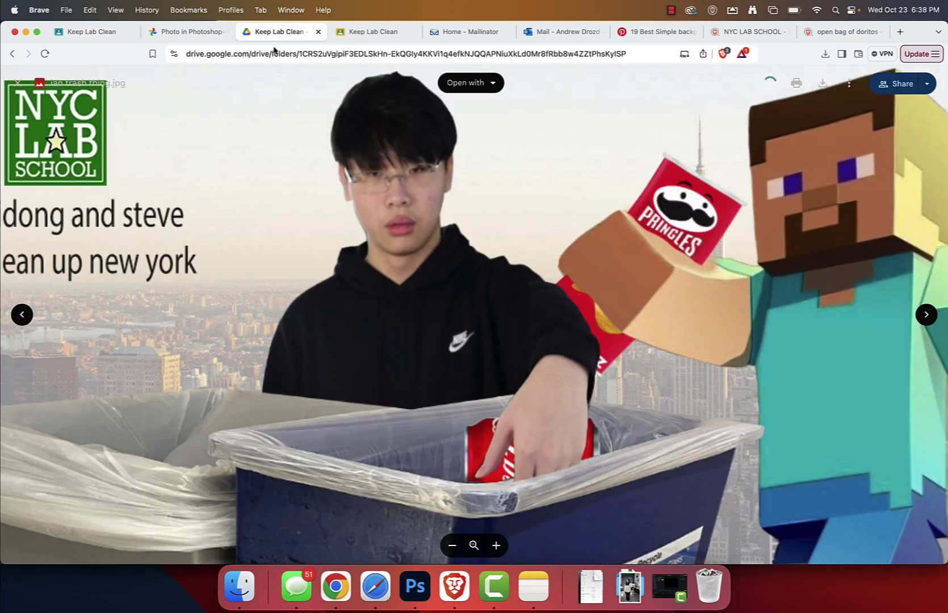
click(21, 316)
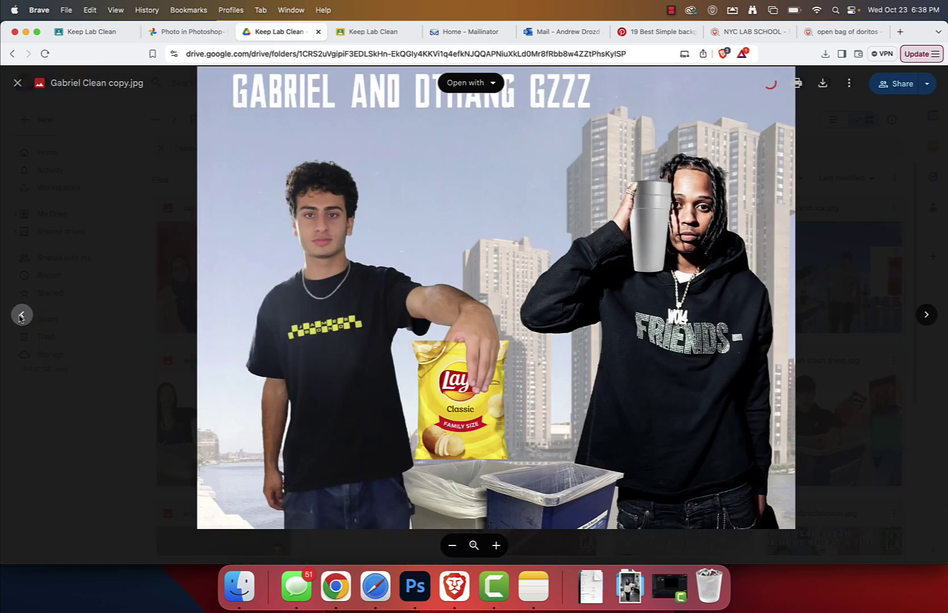
click(21, 315)
click(21, 316)
click(21, 316)
click(21, 315)
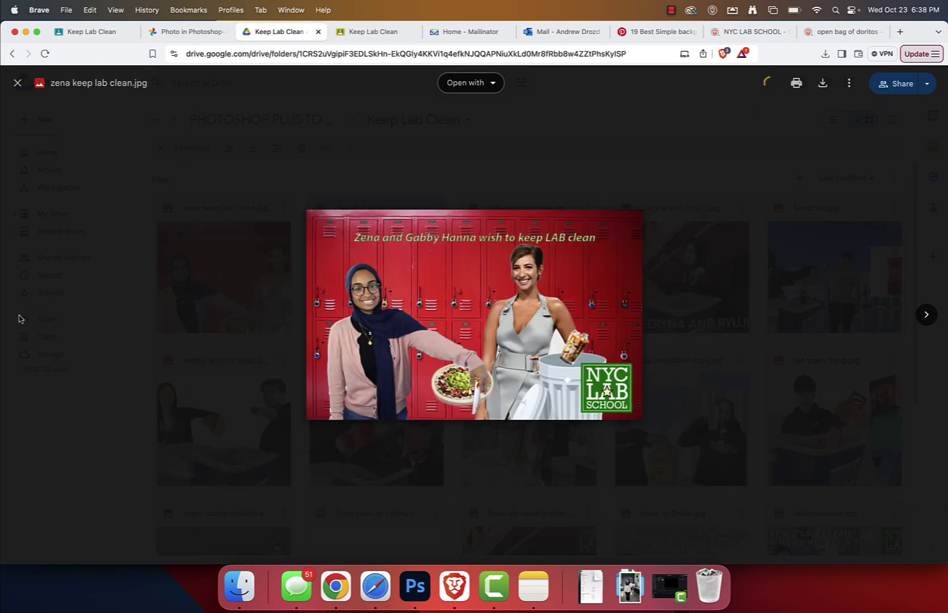
Step: Flip forward through the posters, ending on the Dodgers home-run poster
click(927, 314)
click(926, 314)
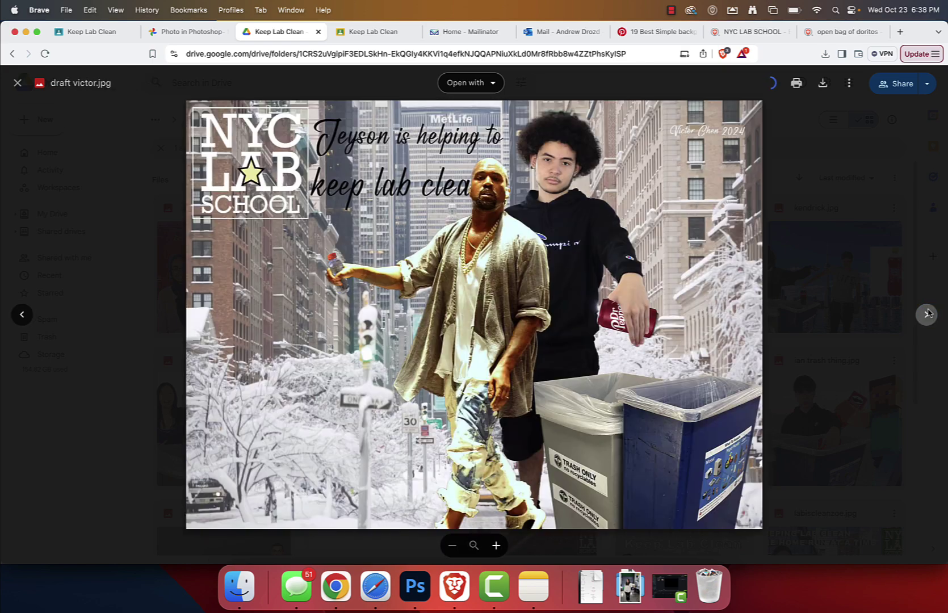
click(926, 314)
click(927, 314)
click(926, 314)
click(926, 314)
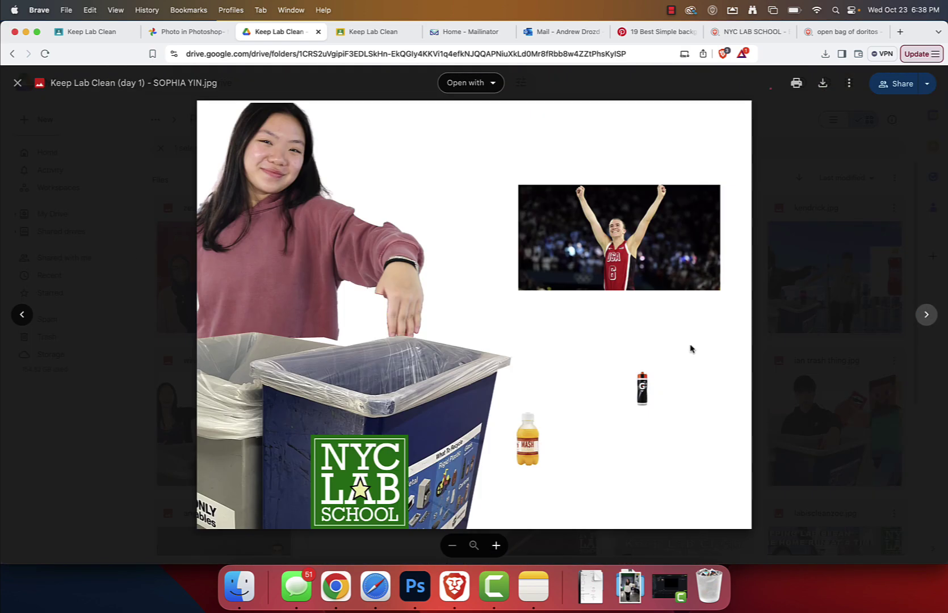
click(21, 315)
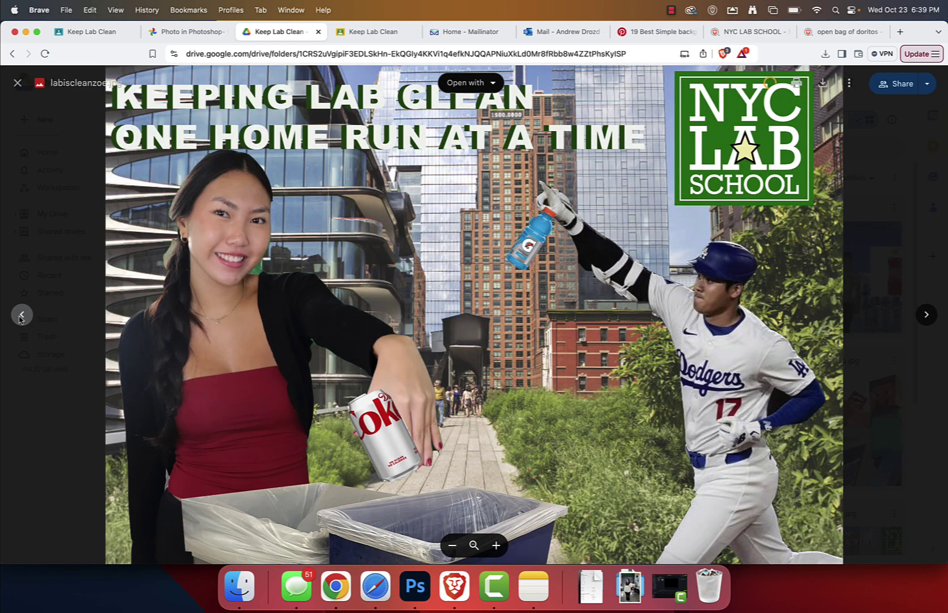